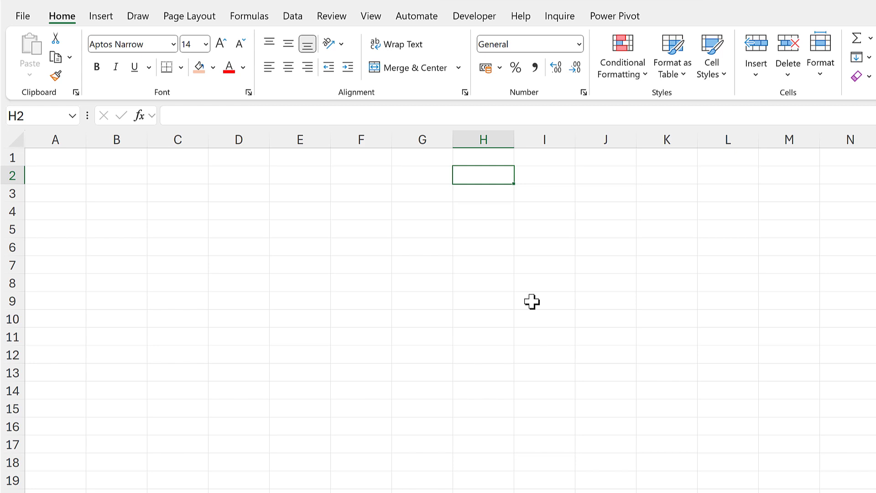
Step: Fill H2:H9 with the number series 1 to 8, starting from 1 and 2
{"action": "type", "text": "1"}
{"action": "key", "text": "Return"}
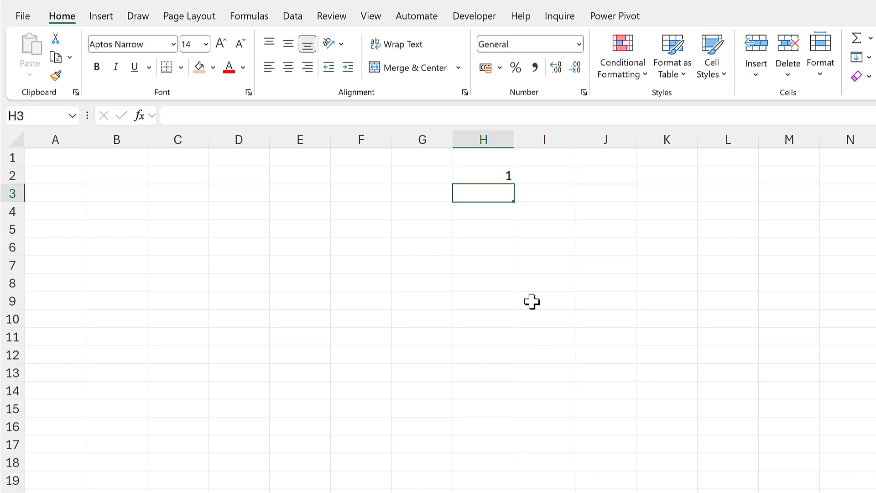
{"action": "type", "text": "2"}
{"action": "key", "text": "Return"}
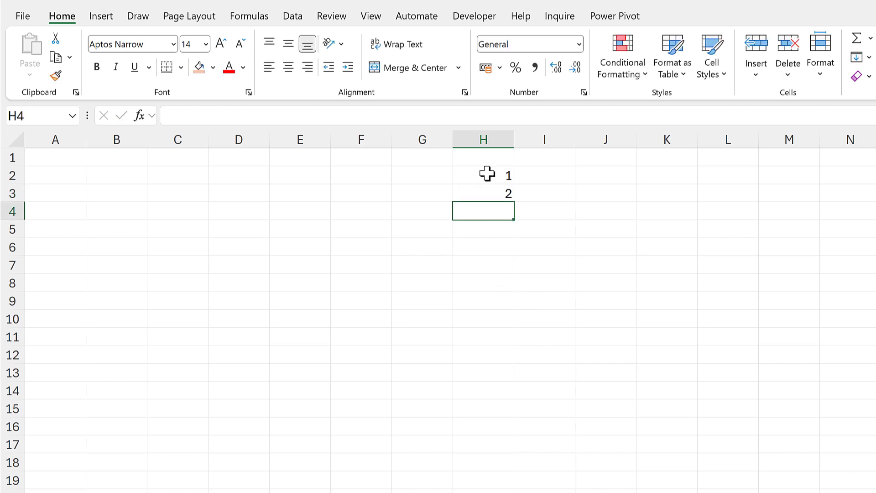
{"action": "left_click_drag", "start_coordinate": [487, 173], "coordinate": [539, 295]}
Step: Enter 45 in I2 and copy it down through I9
{"action": "left_click", "coordinate": [538, 178]}
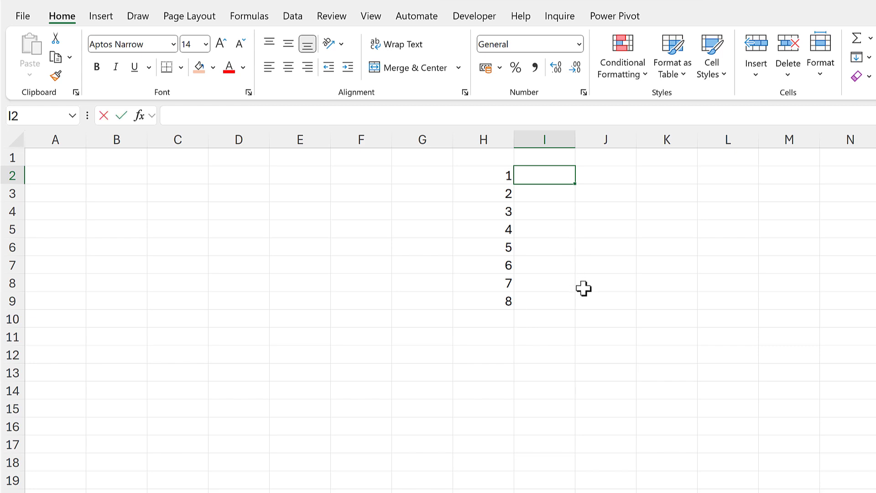
{"action": "type", "text": "45"}
{"action": "key", "text": "Return"}
{"action": "left_click", "coordinate": [566, 178]}
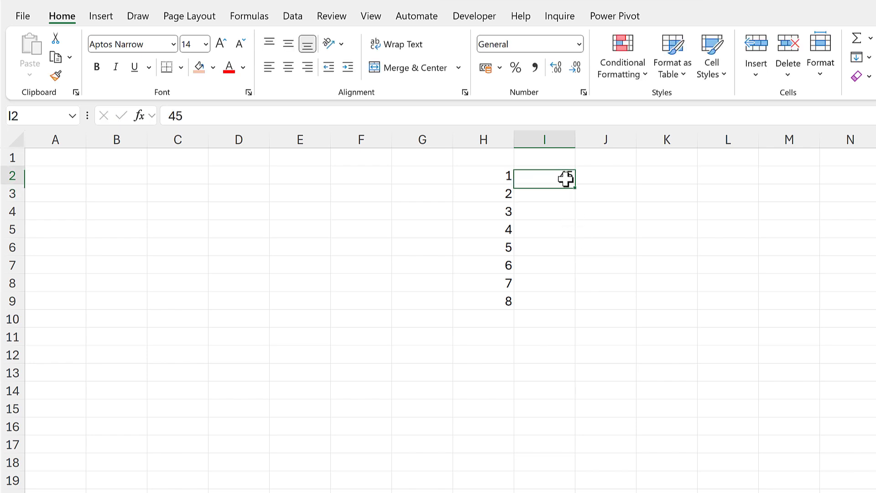
{"action": "left_click_drag", "start_coordinate": [574, 186], "coordinate": [560, 314]}
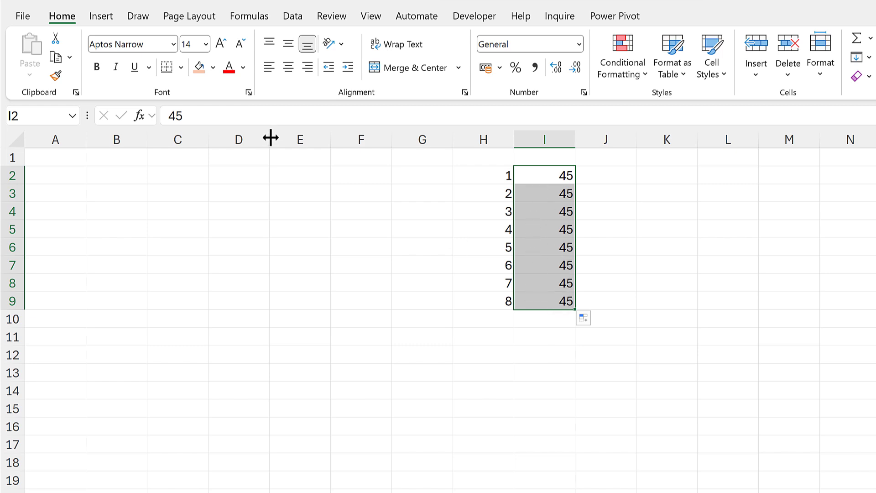
Step: Insert a 2-D pie chart from I2:I9 and remove its title and legend
{"action": "left_click", "coordinate": [101, 17]}
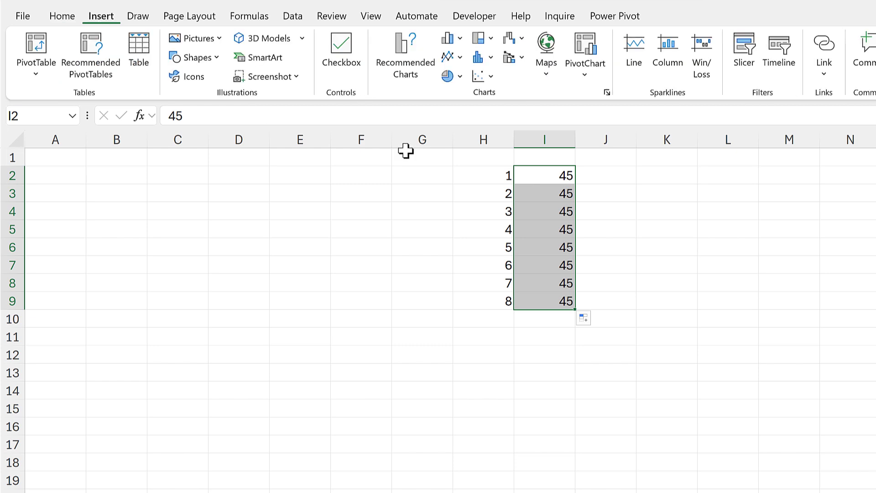
{"action": "left_click", "coordinate": [455, 78]}
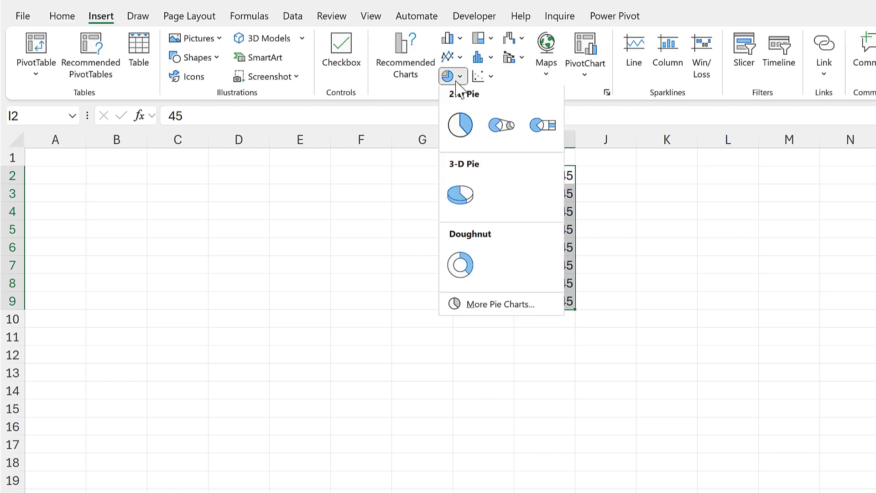
{"action": "left_click", "coordinate": [468, 141]}
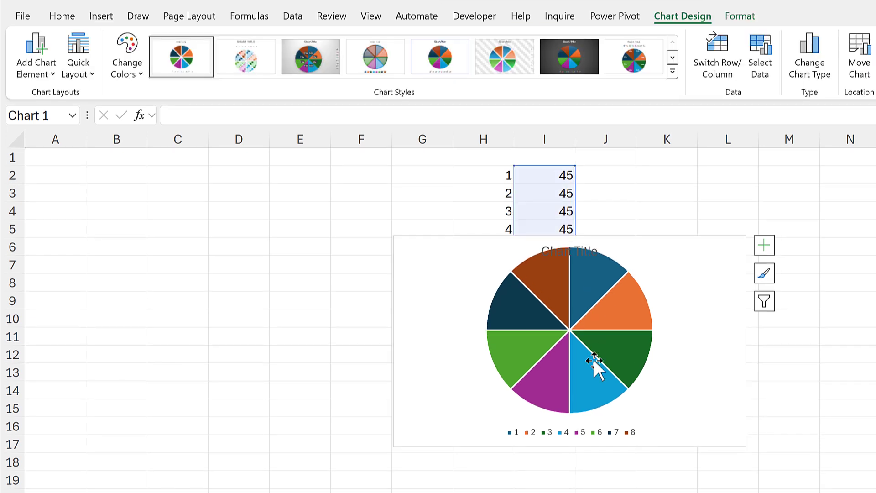
{"action": "left_click", "coordinate": [621, 435]}
{"action": "key", "text": "Delete"}
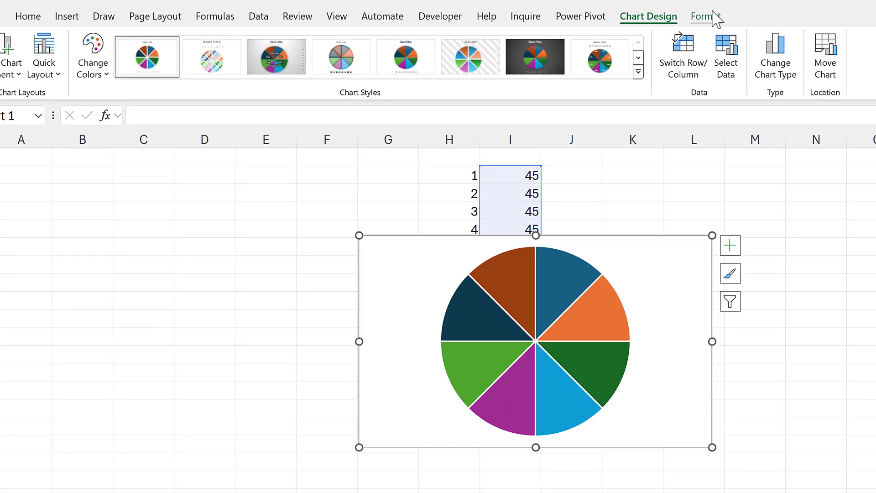
Step: Size the chart to 8 cm high by 8 cm wide and move it beside the data, over columns K to N
{"action": "left_click", "coordinate": [742, 15]}
{"action": "left_click", "coordinate": [651, 48]}
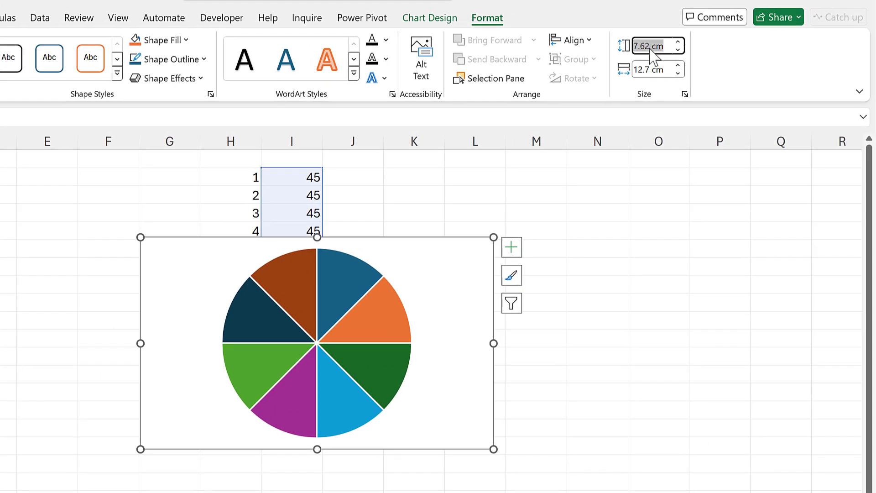
{"action": "type", "text": "8"}
{"action": "key", "text": "Return"}
{"action": "left_click", "coordinate": [655, 71]}
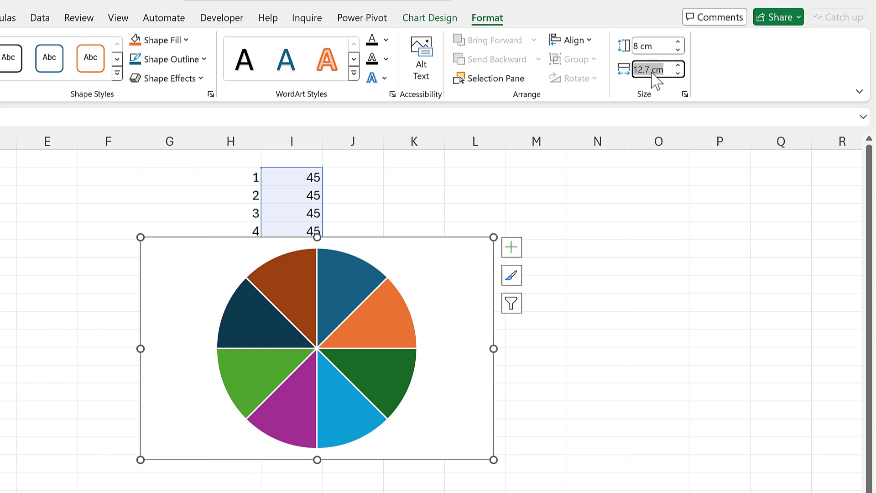
{"action": "type", "text": "8"}
{"action": "key", "text": "Return"}
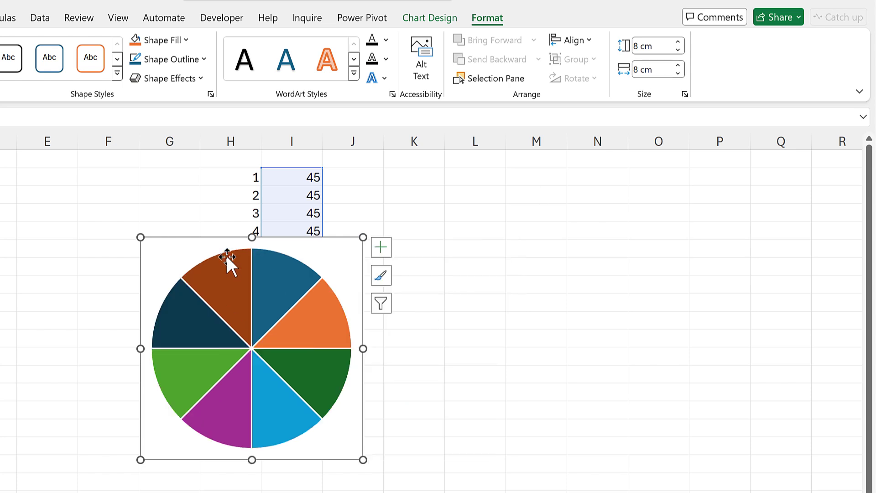
{"action": "double_click", "coordinate": [208, 239]}
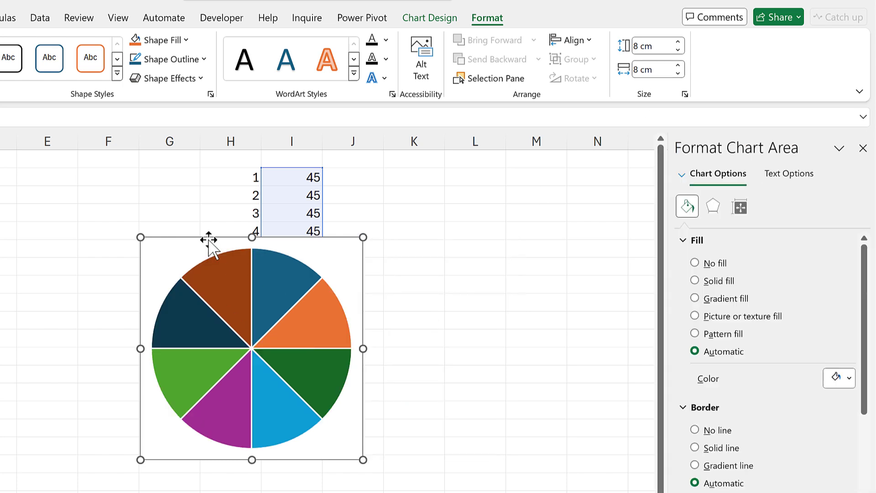
{"action": "left_click_drag", "start_coordinate": [398, 219], "coordinate": [451, 172]}
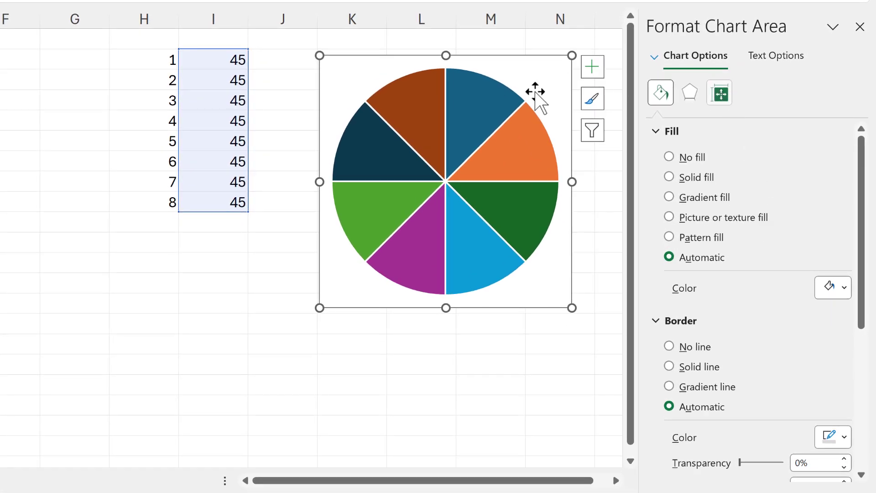
Step: Rotate the pie series by setting the angle of its first slice to 22.5°
{"action": "left_click", "coordinate": [480, 96]}
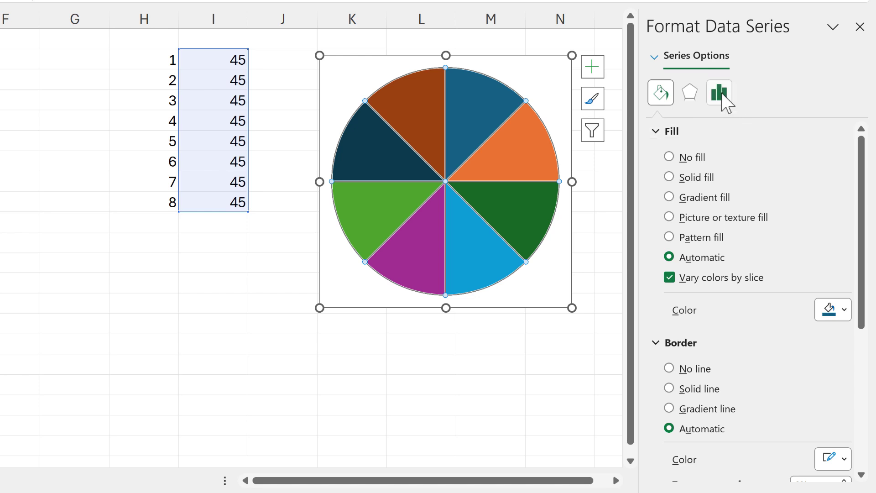
{"action": "left_click", "coordinate": [720, 93]}
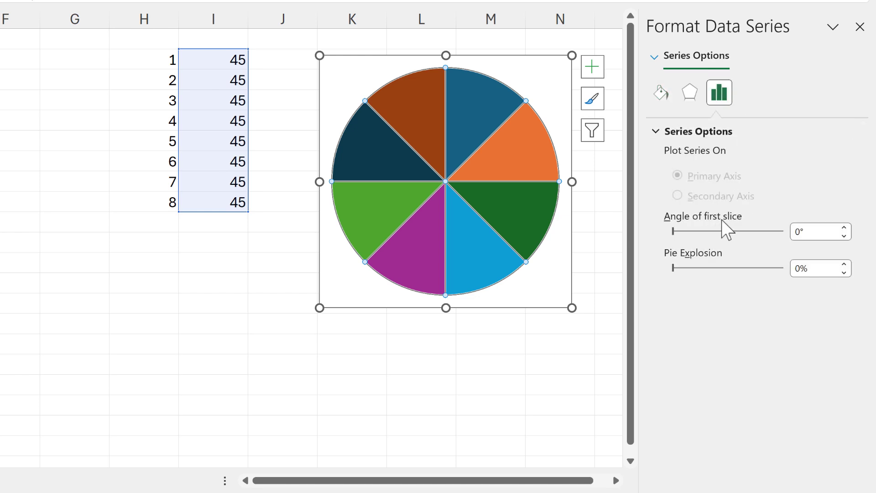
{"action": "left_click", "coordinate": [804, 232]}
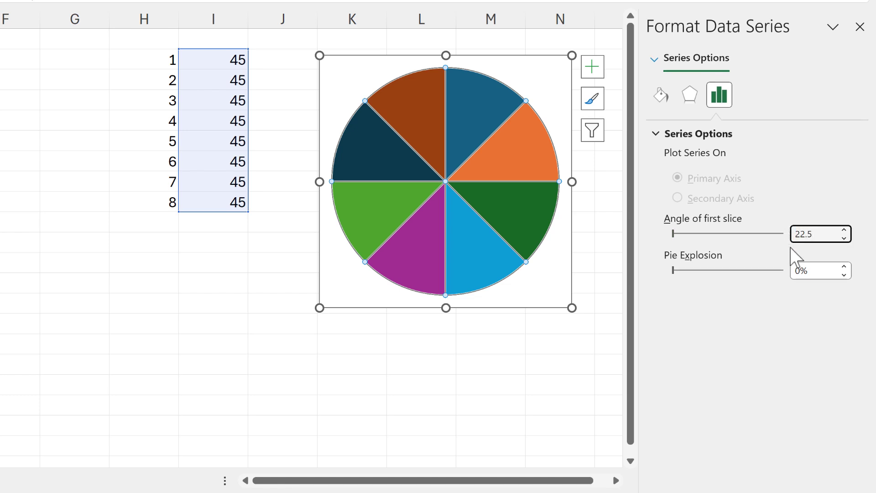
{"action": "type", "text": "22.5"}
{"action": "key", "text": "Return"}
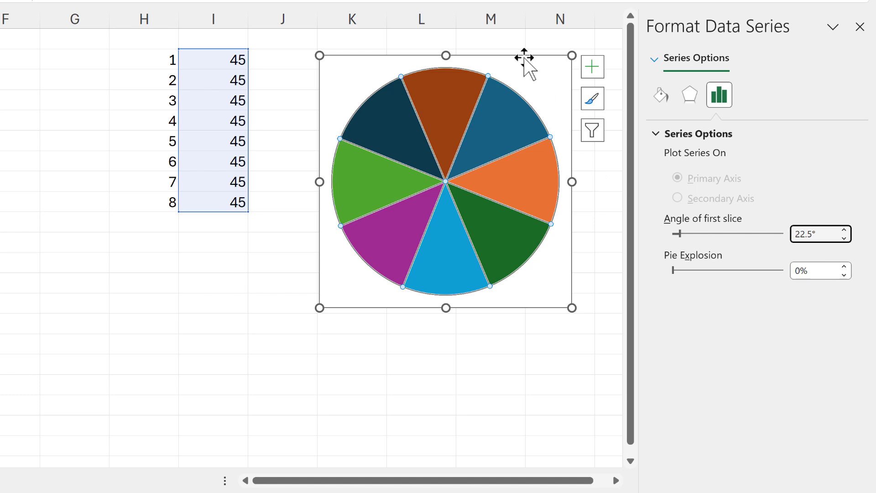
Step: Give all pie slices a solid black border 1 pt wide
{"action": "left_click", "coordinate": [658, 103]}
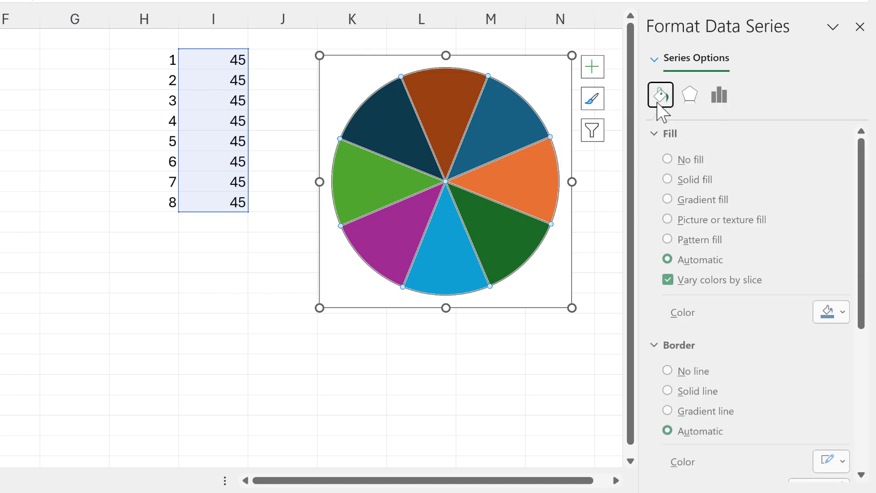
{"action": "scroll", "coordinate": [749, 358], "scroll_direction": "down", "scroll_amount": 3}
{"action": "left_click", "coordinate": [824, 384]}
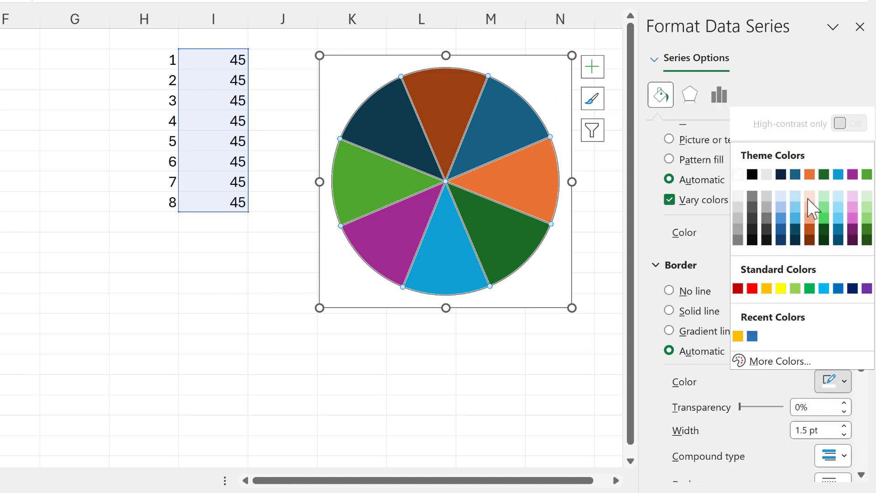
{"action": "left_click", "coordinate": [758, 174]}
{"action": "scroll", "coordinate": [834, 329], "scroll_direction": "down", "scroll_amount": 2}
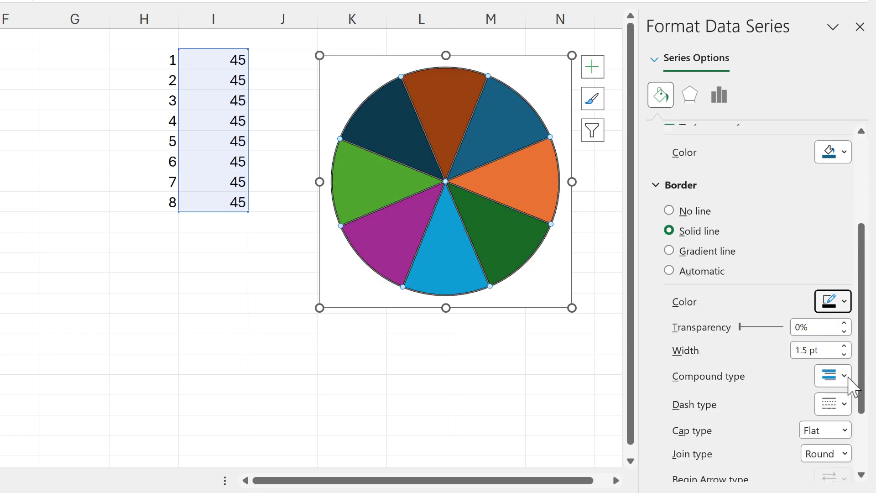
{"action": "left_click", "coordinate": [844, 354]}
{"action": "left_click", "coordinate": [844, 354]}
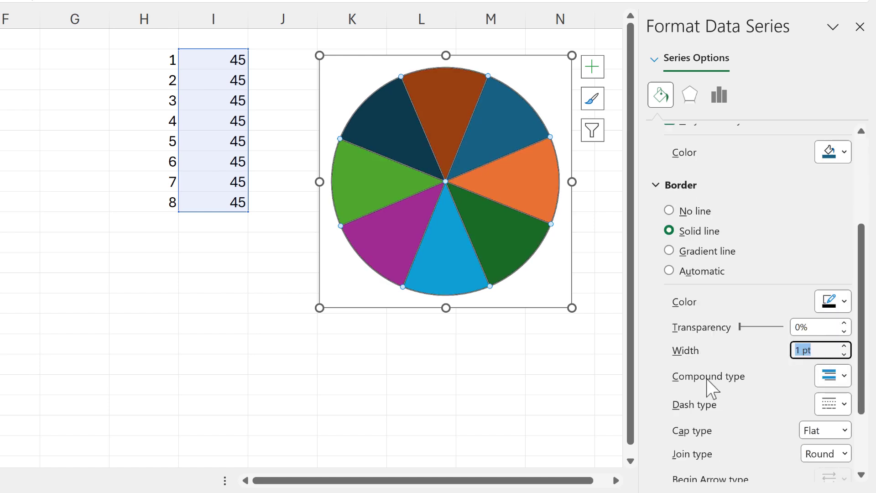
Step: Fill only the pie's top slice with the blue from the recent colors
{"action": "left_click", "coordinate": [435, 76]}
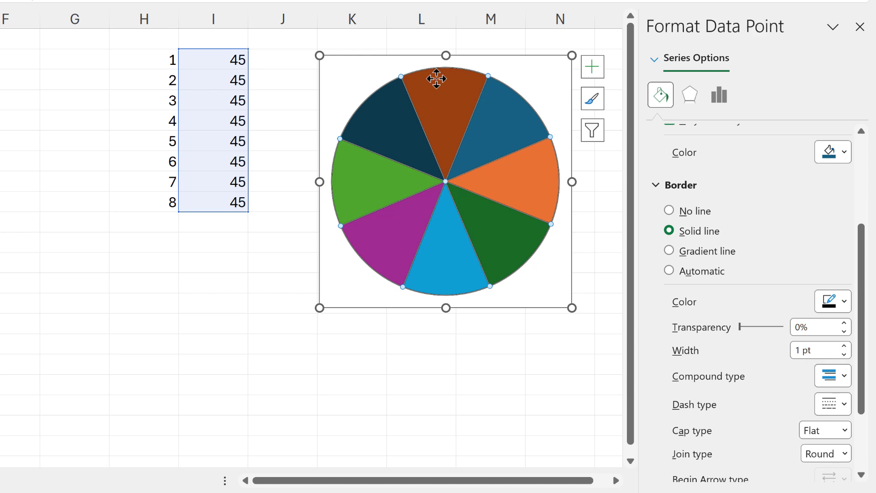
{"action": "scroll", "coordinate": [744, 215], "scroll_direction": "up", "scroll_amount": 3}
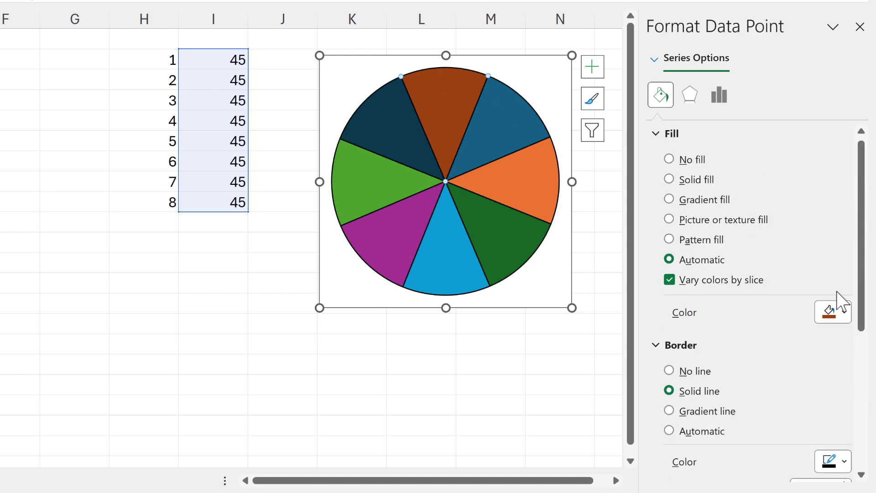
{"action": "left_click", "coordinate": [842, 316]}
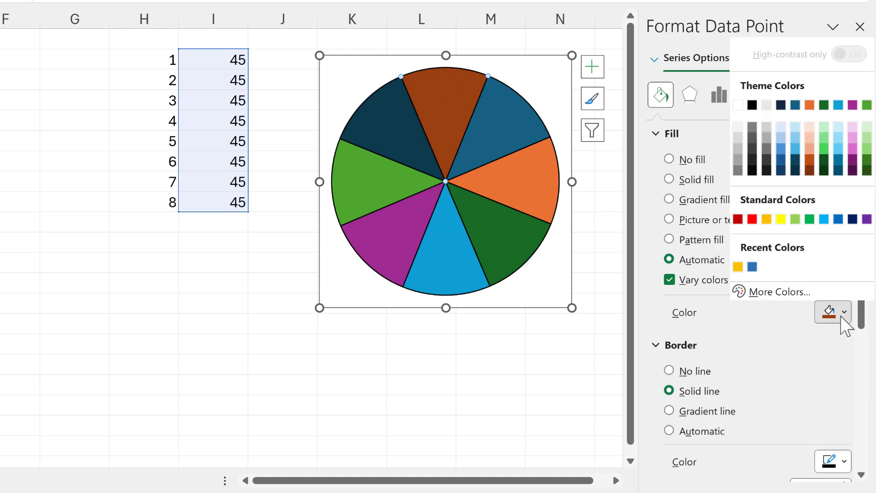
{"action": "left_click", "coordinate": [761, 266]}
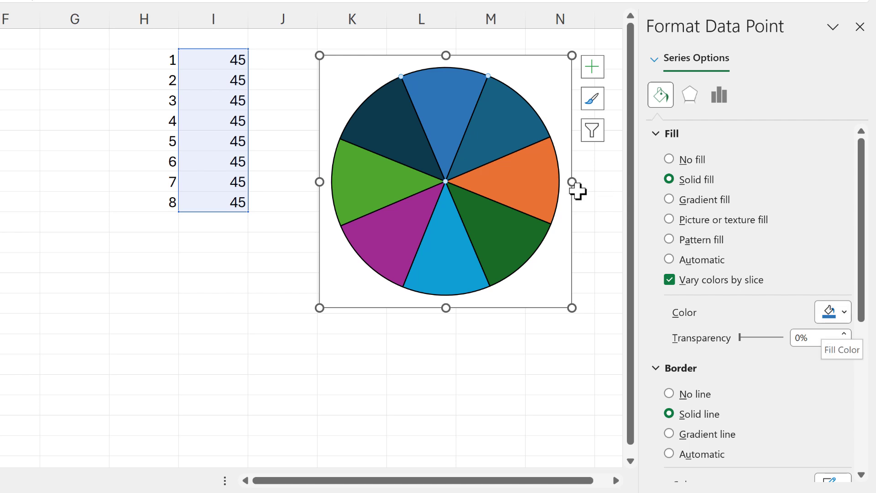
Step: Repeat the blue fill on the right, bottom and left slices of the pie
{"action": "left_click", "coordinate": [540, 183]}
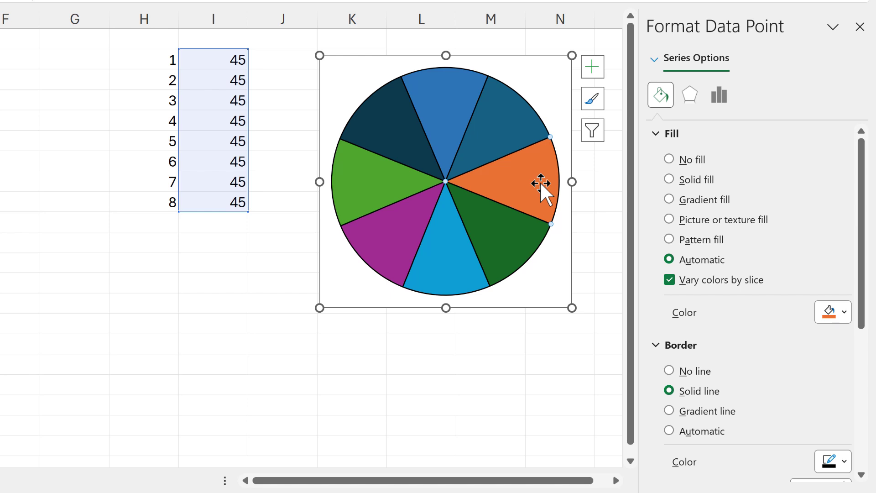
{"action": "key", "text": "F4"}
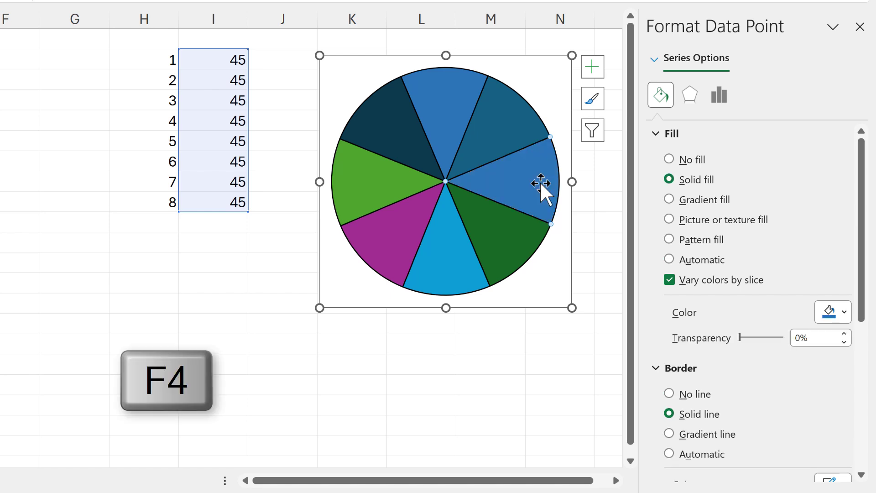
{"action": "left_click", "coordinate": [453, 237]}
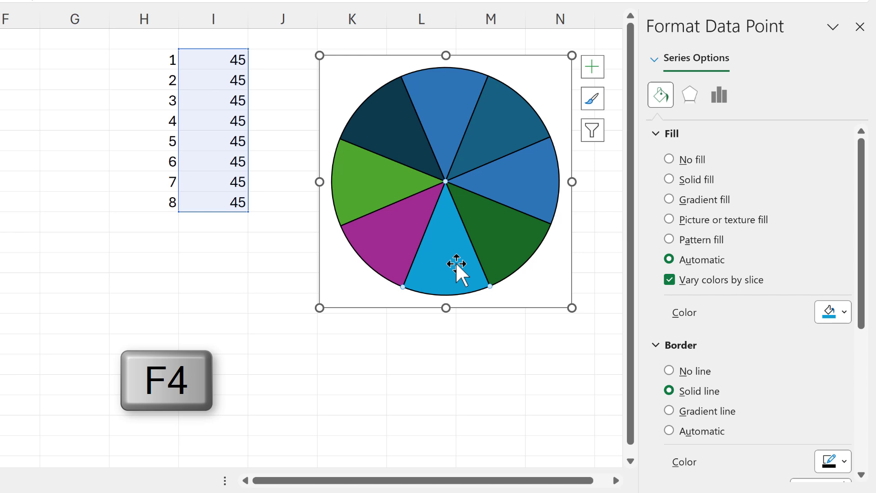
{"action": "key", "text": "F4"}
{"action": "left_click", "coordinate": [402, 184]}
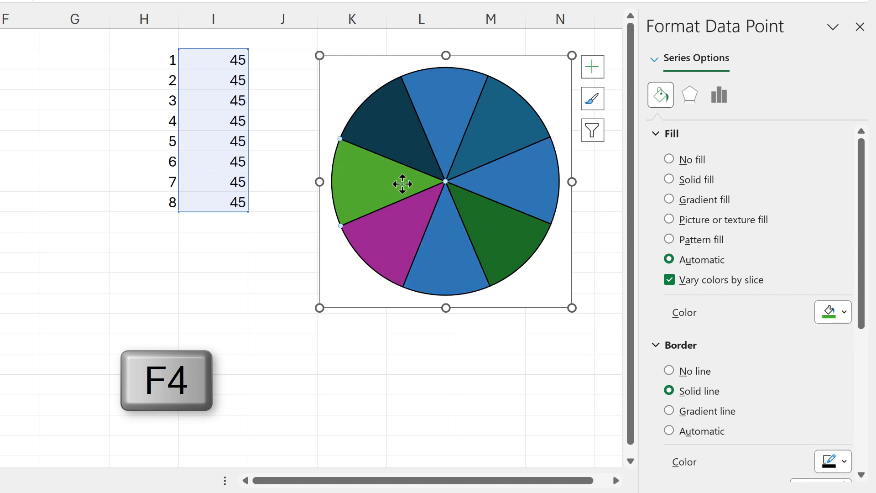
{"action": "key", "text": "F4"}
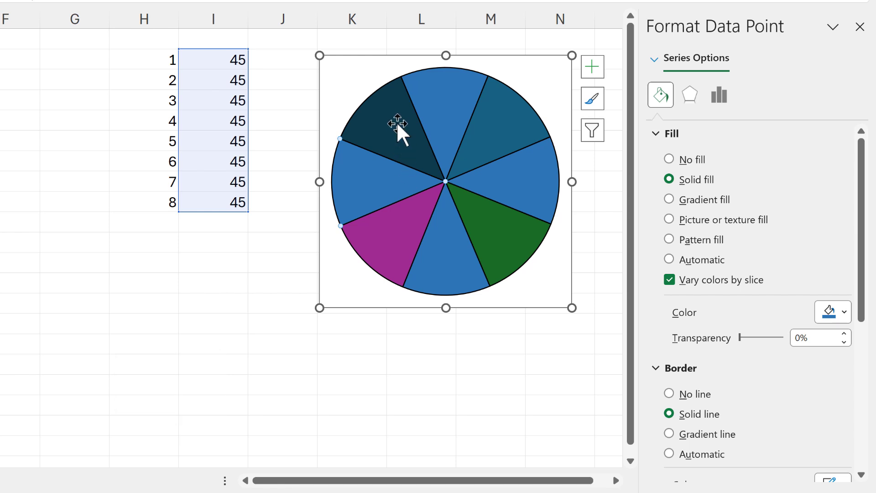
Step: Fill the four diagonal slices between the blue ones with gold
{"action": "left_click", "coordinate": [844, 317]}
{"action": "left_click", "coordinate": [751, 266]}
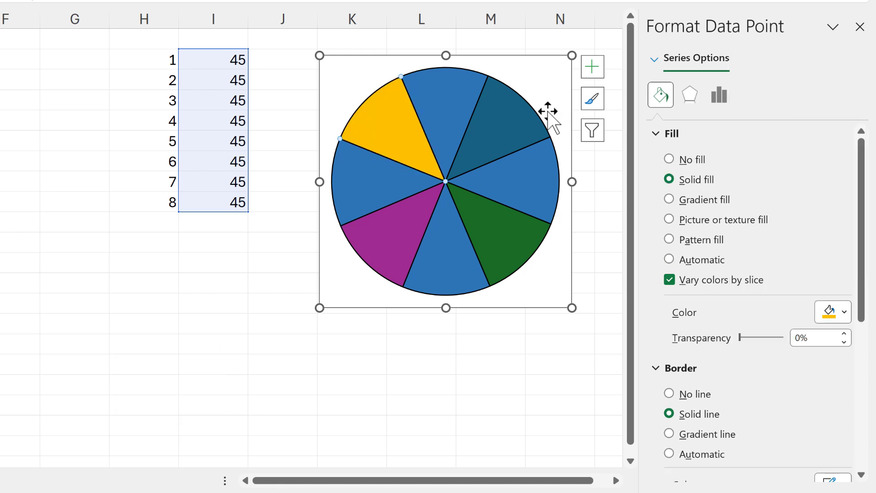
{"action": "left_click", "coordinate": [508, 97]}
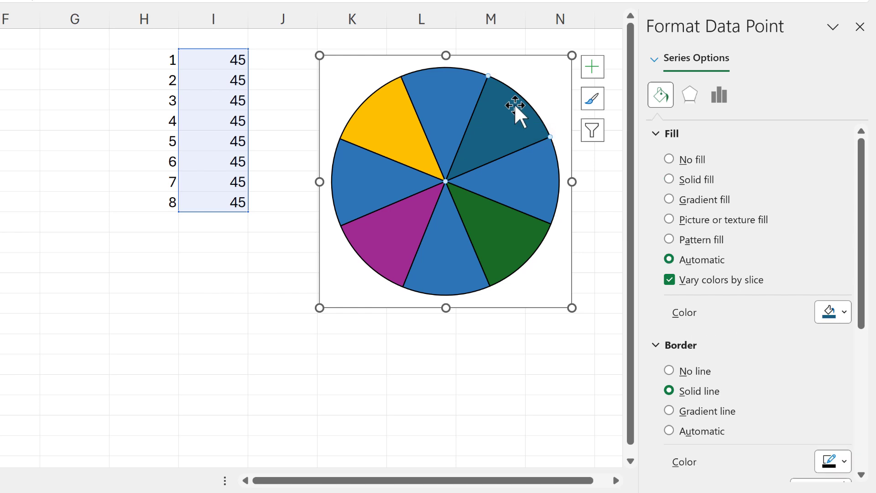
{"action": "key", "text": "F4"}
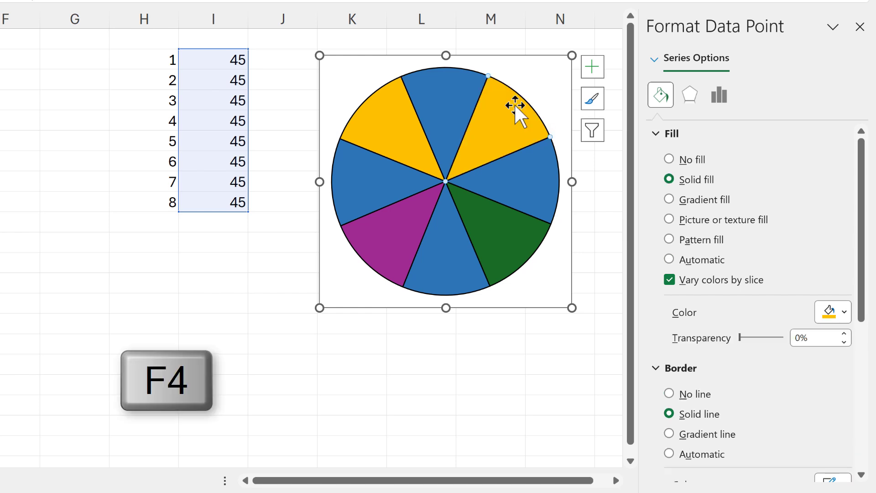
{"action": "left_click", "coordinate": [507, 228]}
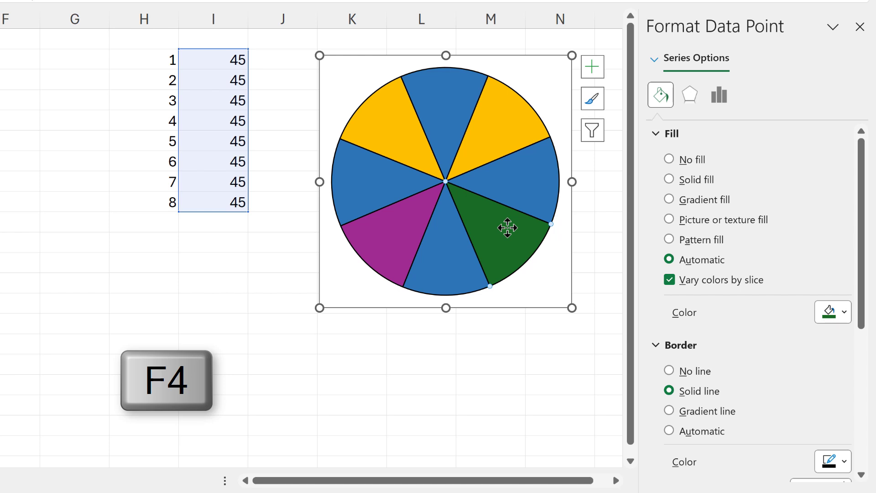
{"action": "key", "text": "F4"}
{"action": "left_click", "coordinate": [402, 239]}
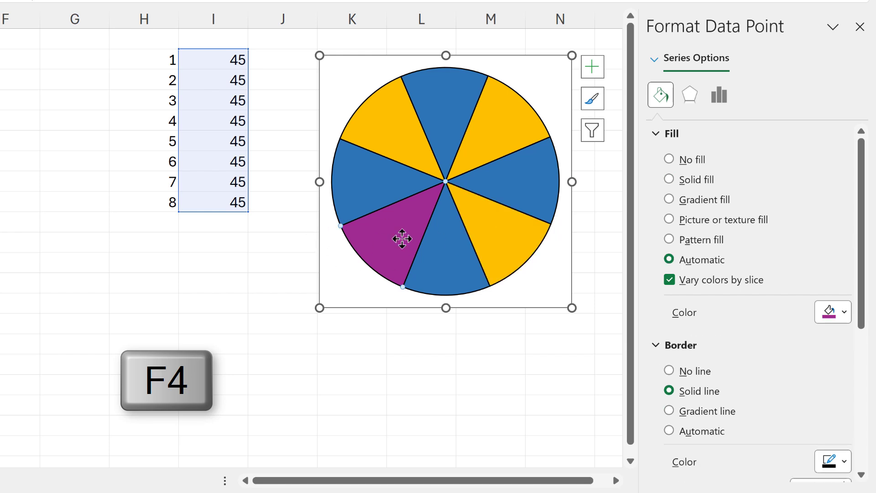
{"action": "key", "text": "F4"}
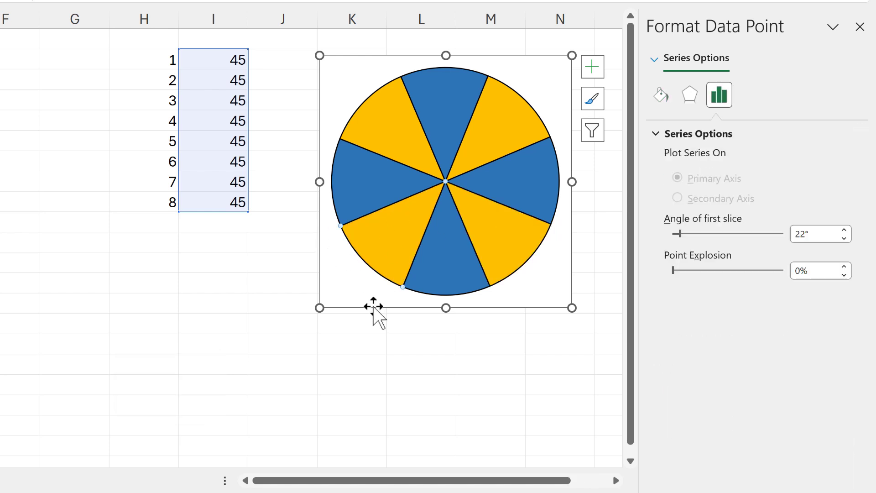
{"action": "left_click", "coordinate": [368, 344]}
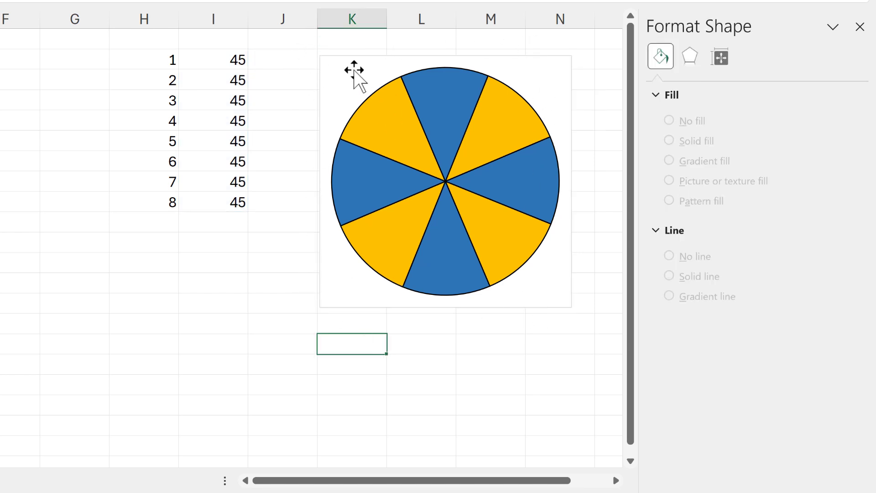
Step: Remove the border line around the chart area
{"action": "left_click", "coordinate": [350, 65]}
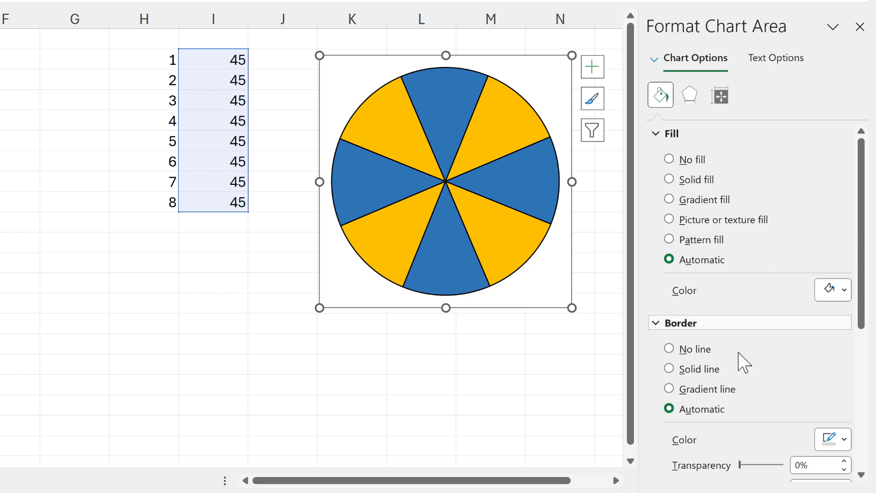
{"action": "left_click", "coordinate": [700, 354]}
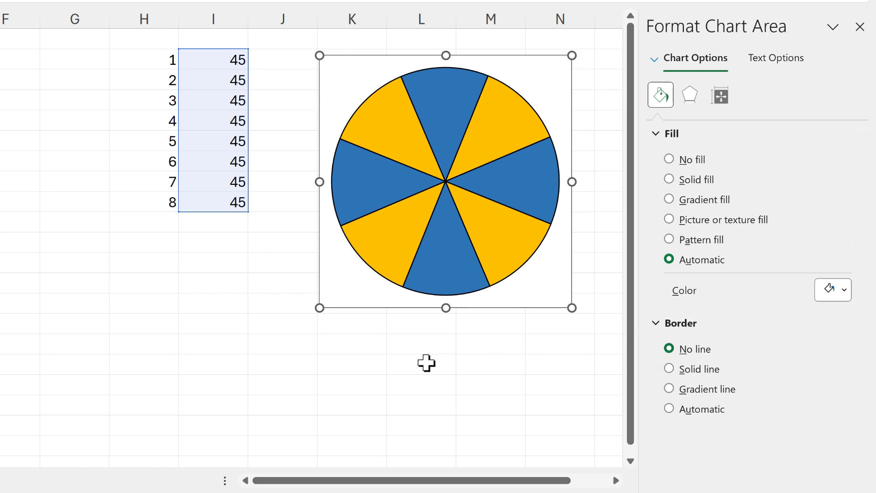
{"action": "left_click", "coordinate": [427, 362]}
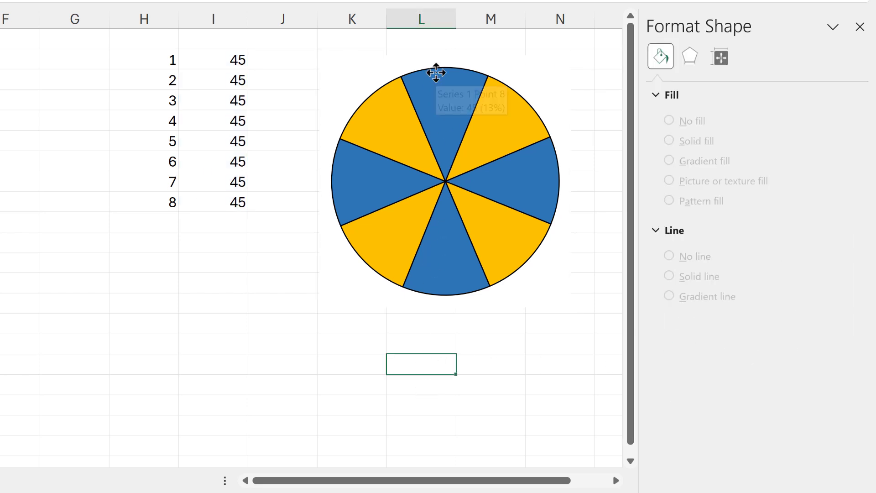
Step: Add data labels to the slices of the pie series
{"action": "left_click", "coordinate": [435, 73]}
{"action": "left_click", "coordinate": [590, 73]}
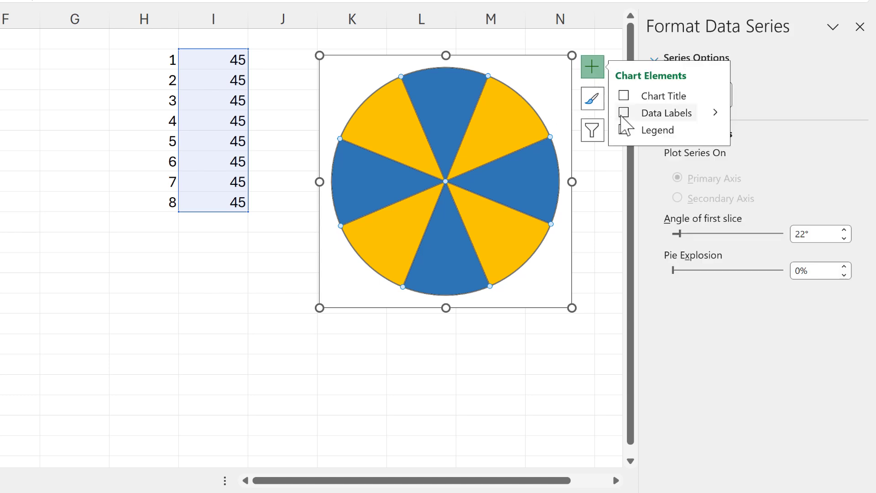
{"action": "left_click", "coordinate": [623, 114]}
{"action": "left_click", "coordinate": [486, 350]}
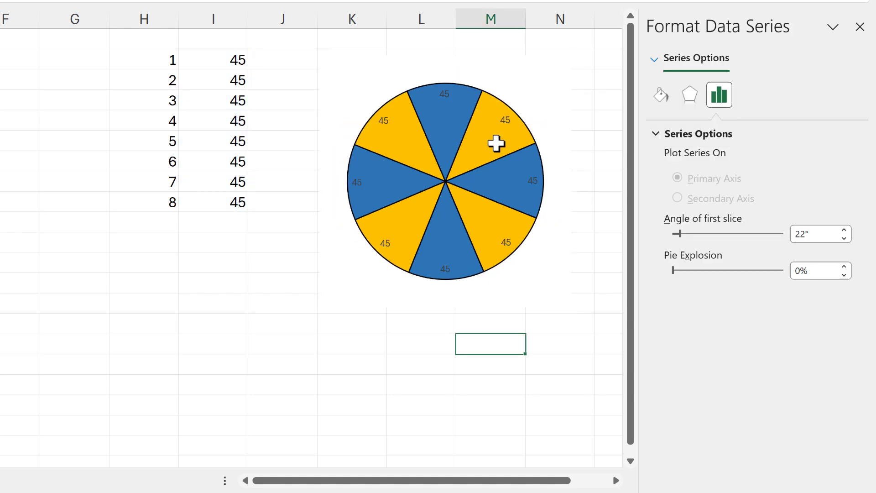
Step: Make the data labels contain only the category name, turning off the value and leader lines
{"action": "left_click", "coordinate": [506, 119]}
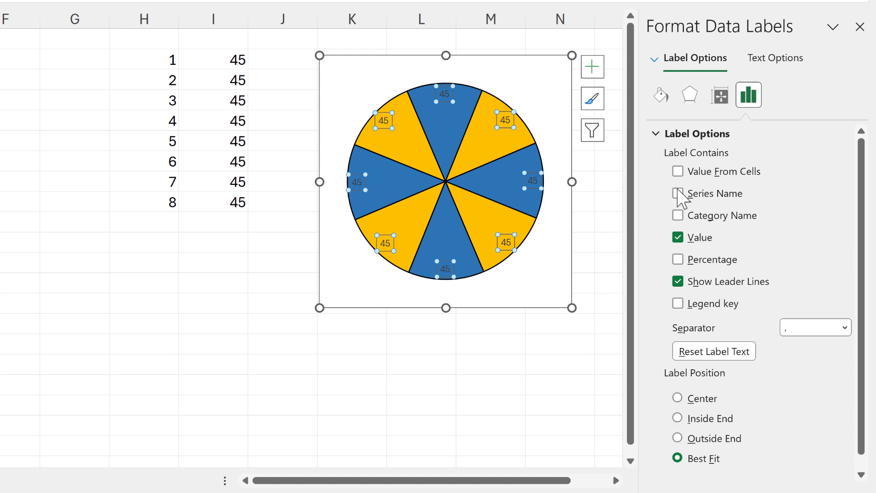
{"action": "left_click", "coordinate": [678, 216]}
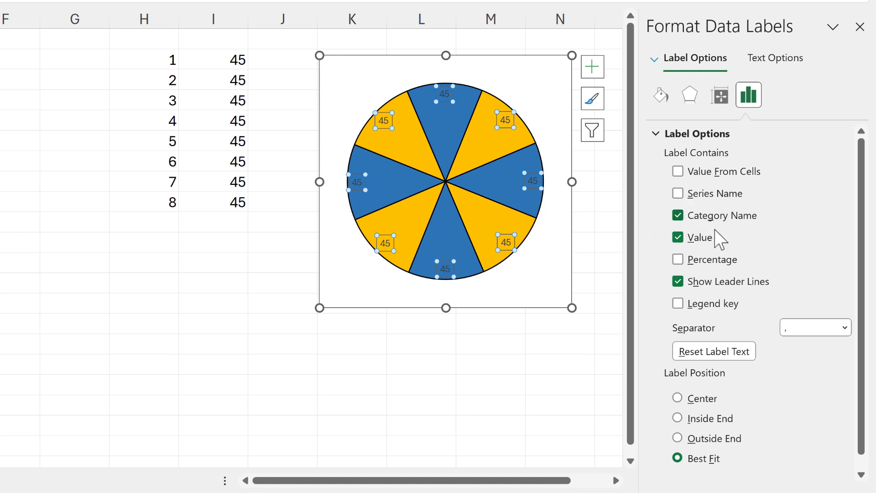
{"action": "left_click", "coordinate": [678, 237]}
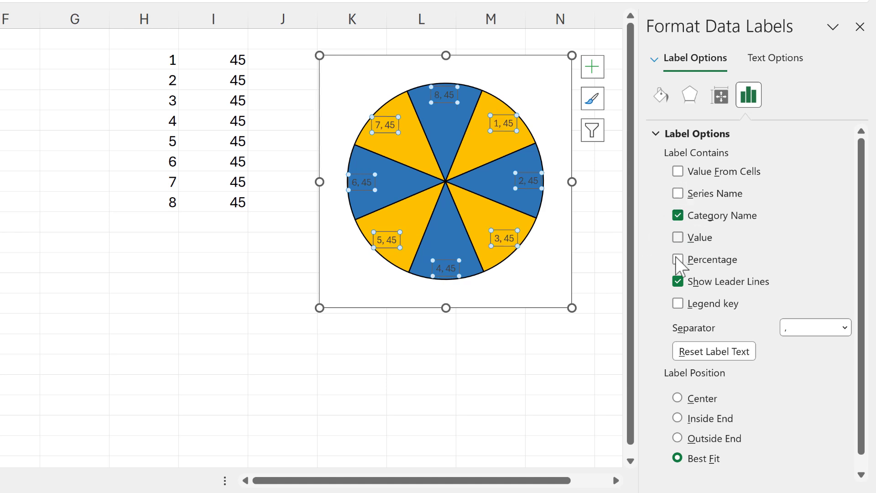
{"action": "left_click", "coordinate": [678, 282]}
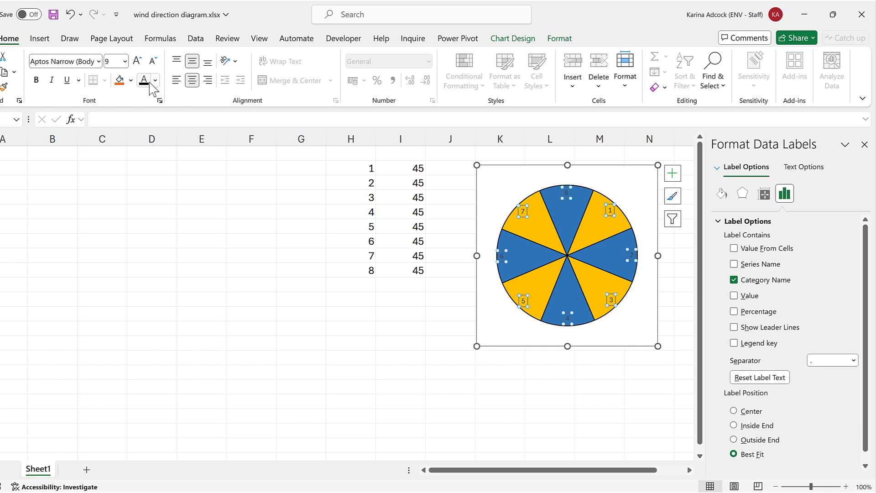
Step: Format the pie's data labels in black bold Arial at size 20
{"action": "left_click", "coordinate": [80, 64]}
{"action": "type", "text": "Arial"}
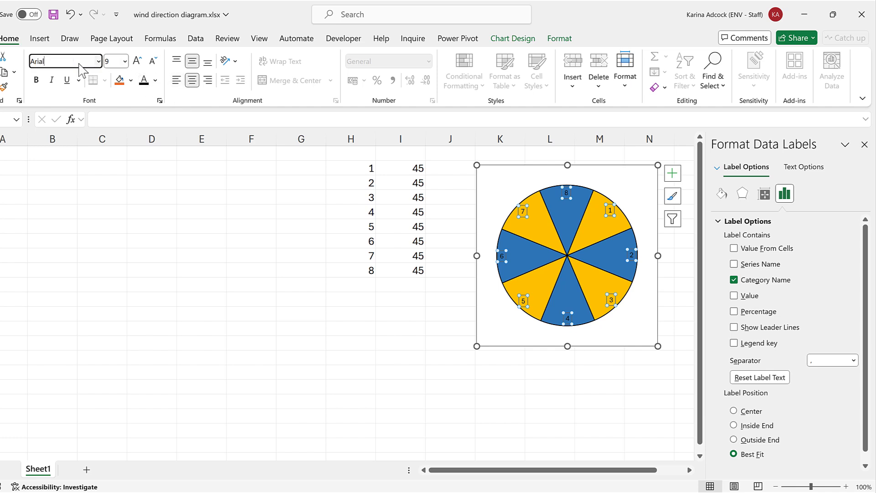
{"action": "key", "text": "Return"}
{"action": "left_click", "coordinate": [36, 81]}
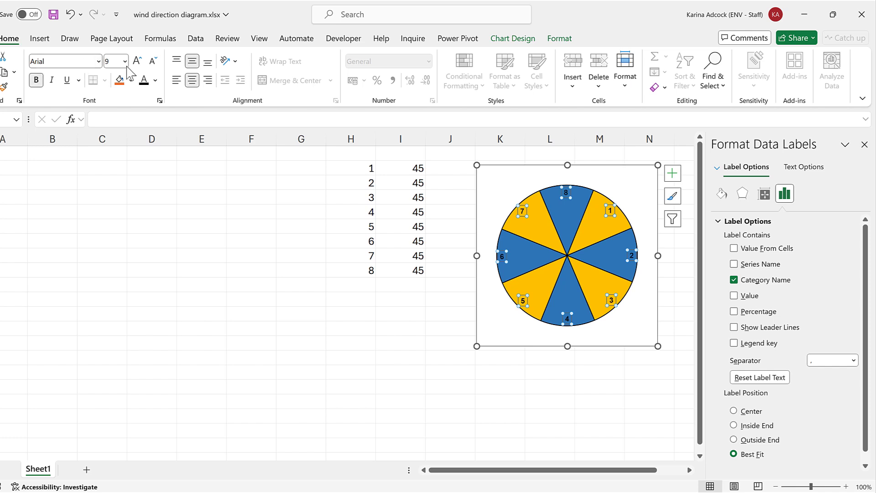
{"action": "left_click", "coordinate": [124, 64]}
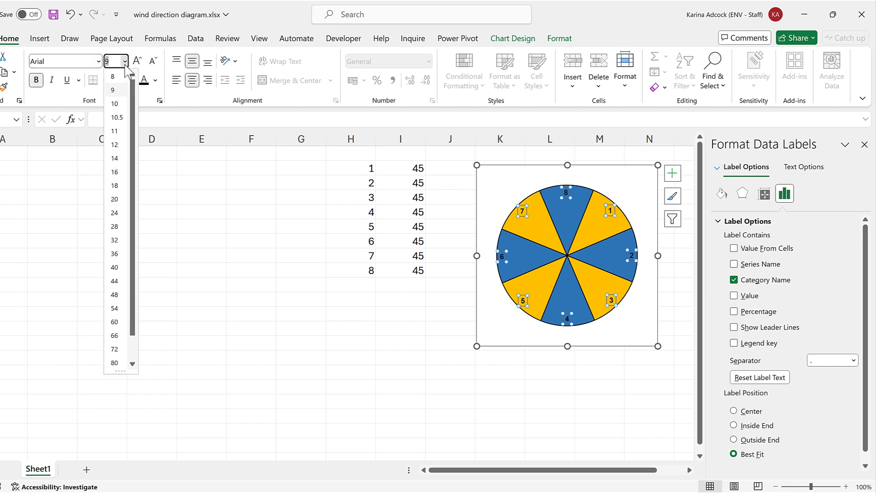
{"action": "left_click", "coordinate": [114, 199]}
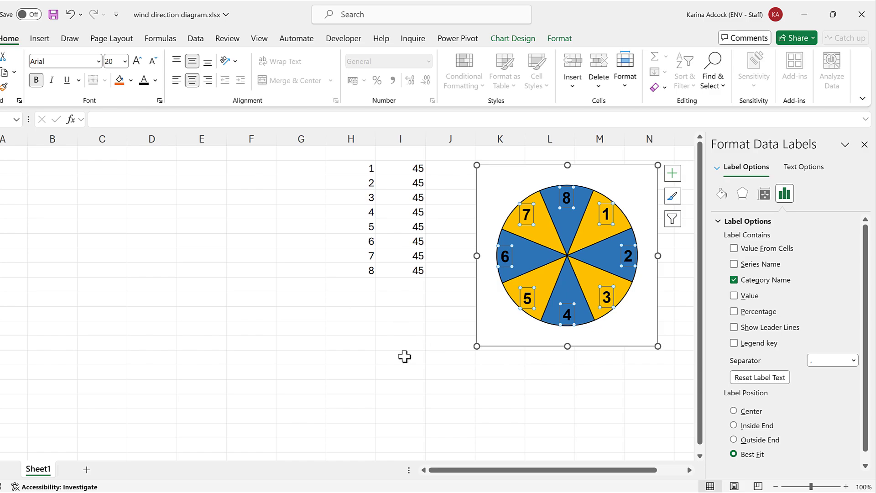
{"action": "left_click", "coordinate": [543, 366]}
Step: Change the chart's data source so its category axis labels come from cells H2:H9 on Sheet1
{"action": "left_click", "coordinate": [601, 174]}
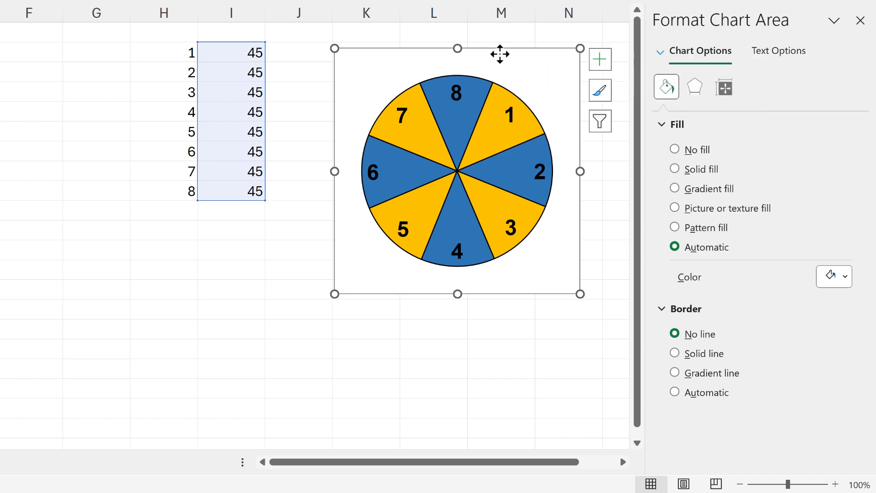
{"action": "right_click", "coordinate": [500, 54]}
{"action": "left_click", "coordinate": [554, 231]}
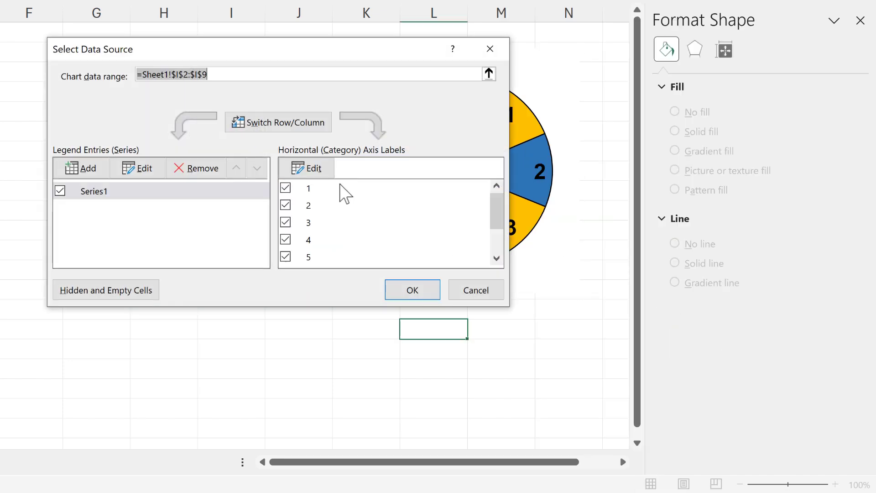
{"action": "left_click", "coordinate": [312, 172]}
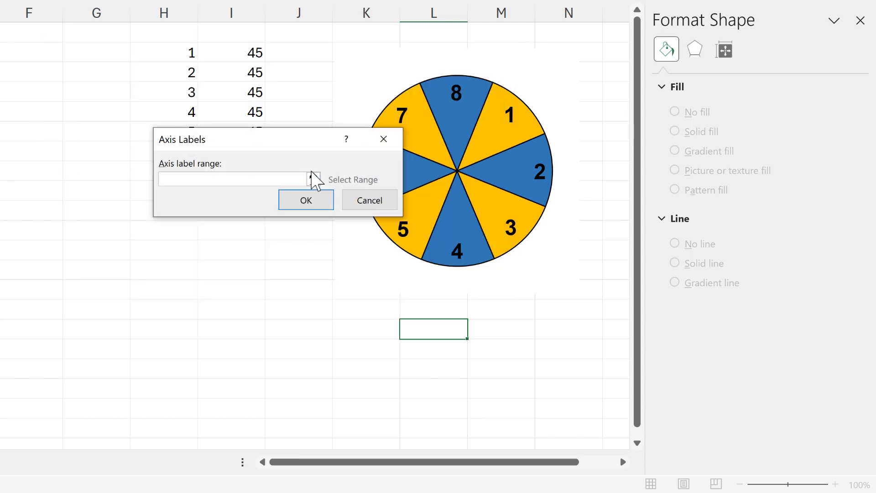
{"action": "left_click_drag", "start_coordinate": [242, 142], "coordinate": [368, 106]}
{"action": "left_click_drag", "start_coordinate": [173, 59], "coordinate": [176, 189]}
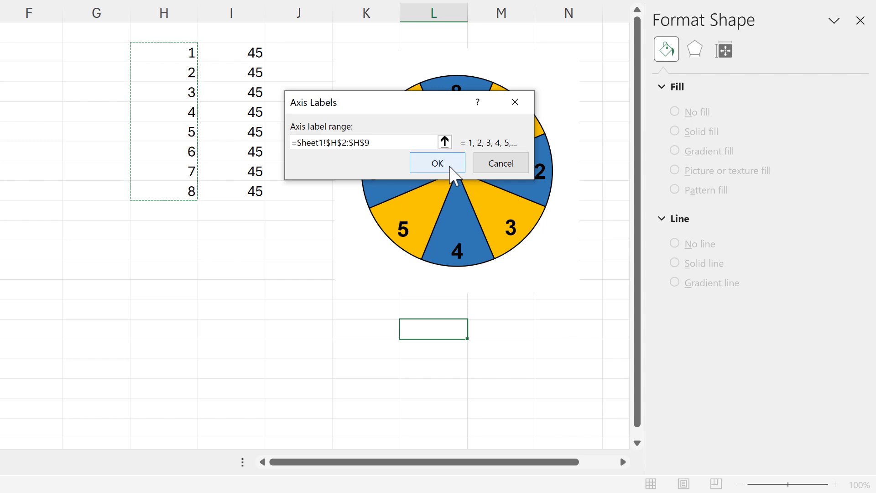
{"action": "left_click", "coordinate": [449, 167]}
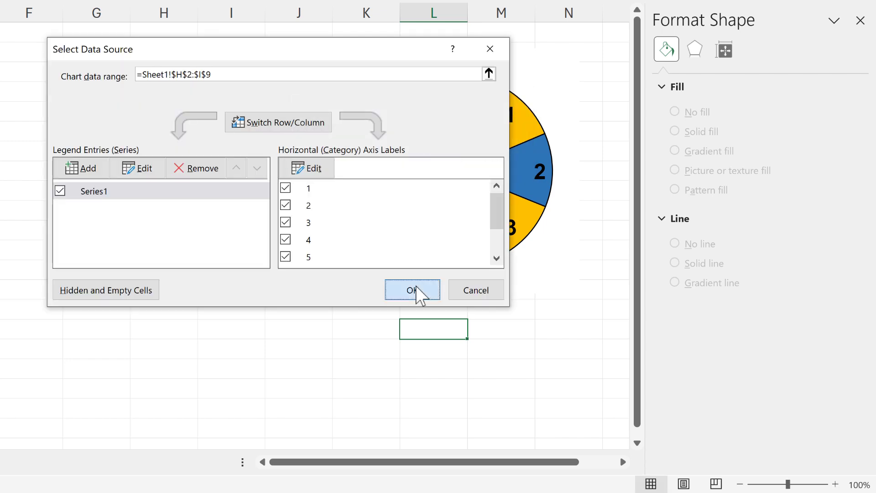
{"action": "left_click", "coordinate": [416, 292]}
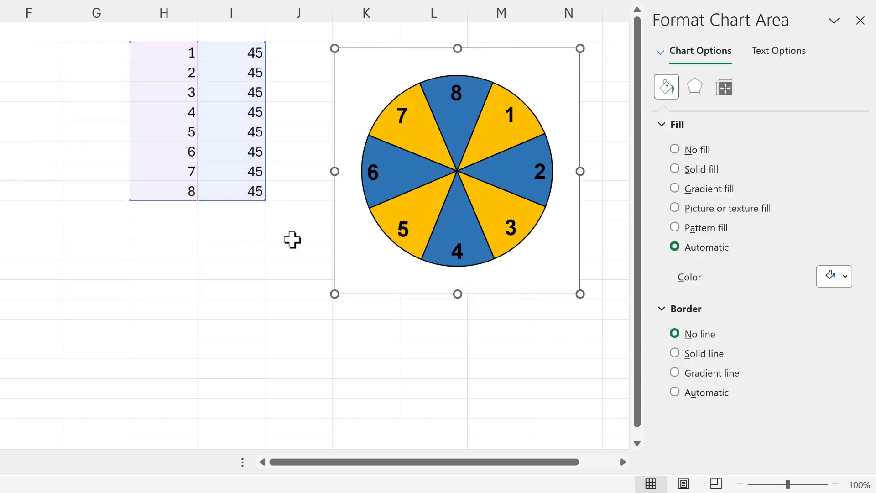
{"action": "left_click", "coordinate": [291, 235]}
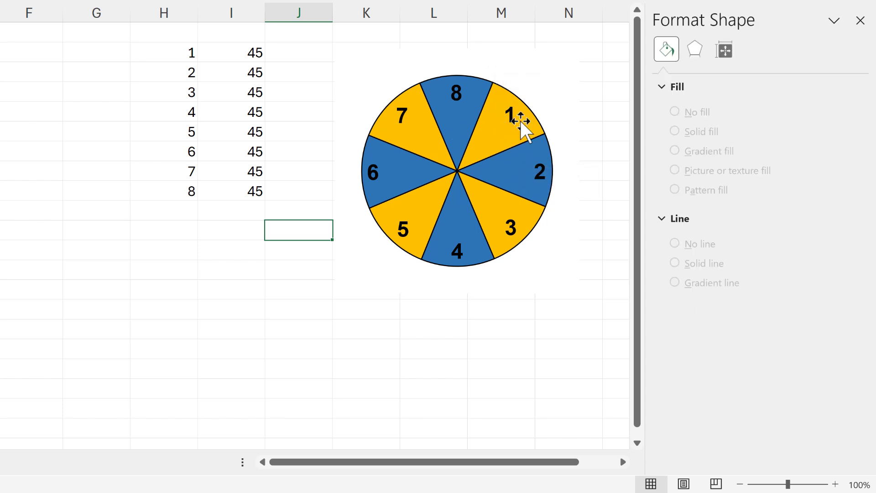
Step: Replace the top slice's label in cell H9 with N
{"action": "mouse_move", "coordinate": [519, 131]}
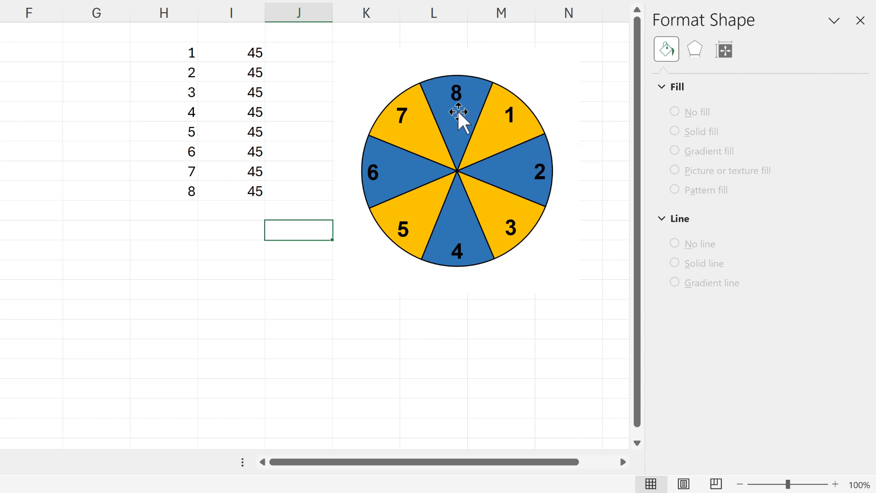
{"action": "left_click", "coordinate": [188, 192]}
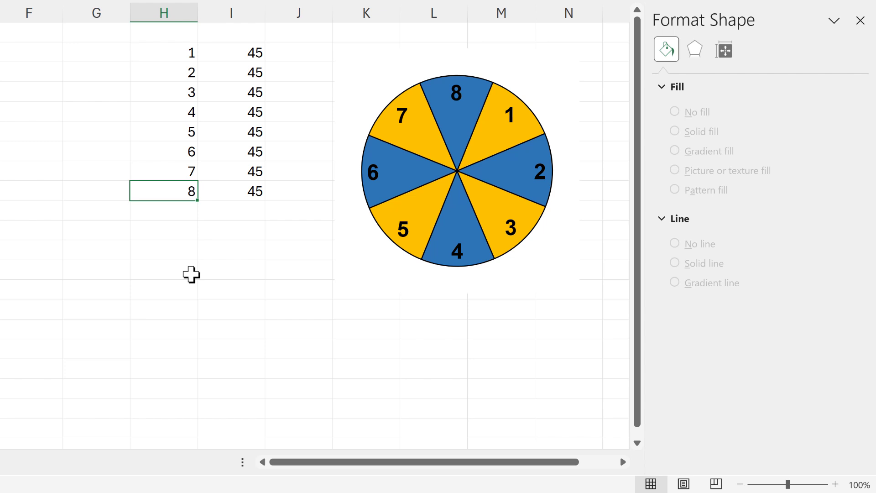
{"action": "type", "text": "N"}
{"action": "left_click", "coordinate": [240, 246]}
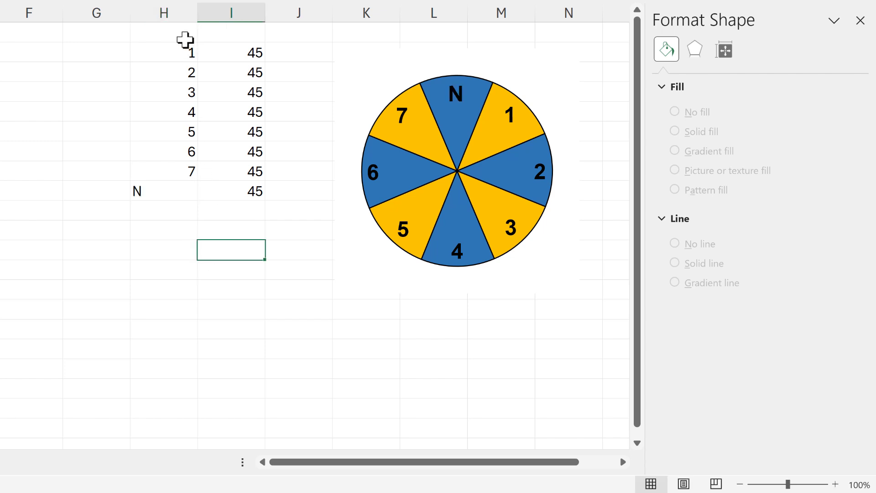
Step: Replace the numbers in cells H2:H8 with the slice labels NE, E, SE, S, SW, W and NW
{"action": "left_click", "coordinate": [183, 46]}
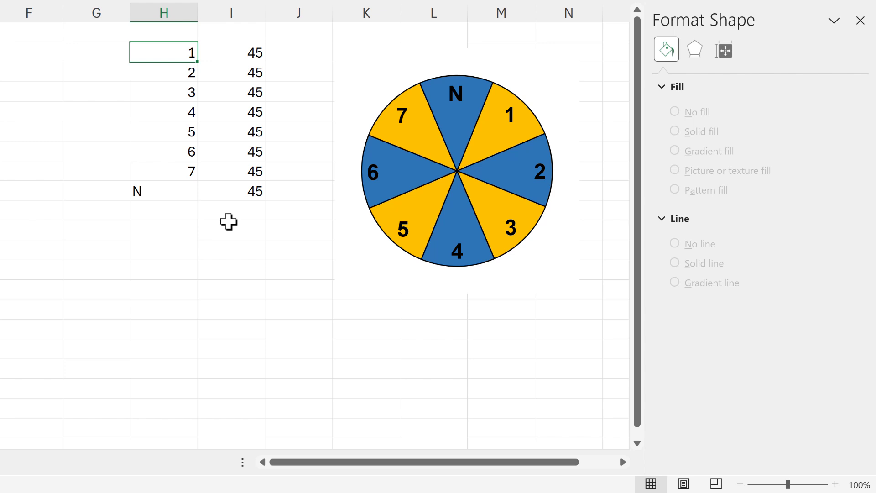
{"action": "type", "text": "NE"}
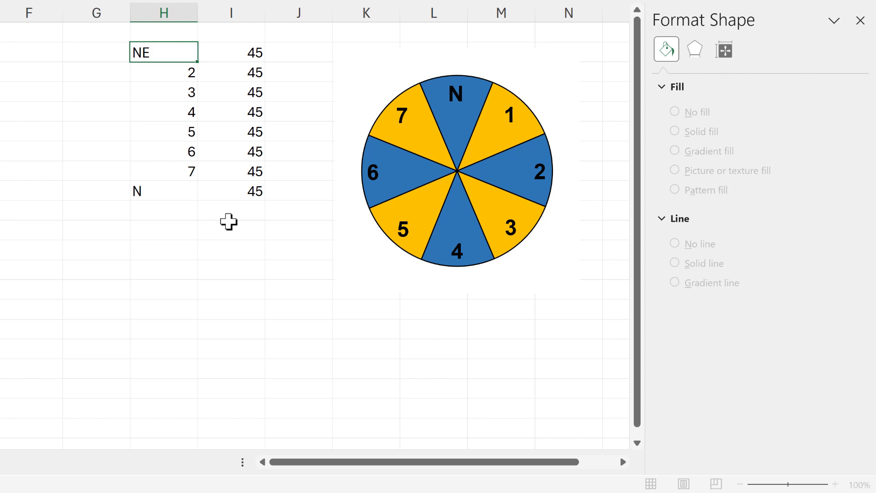
{"action": "key", "text": "Return"}
{"action": "type", "text": "E"}
{"action": "key", "text": "Return"}
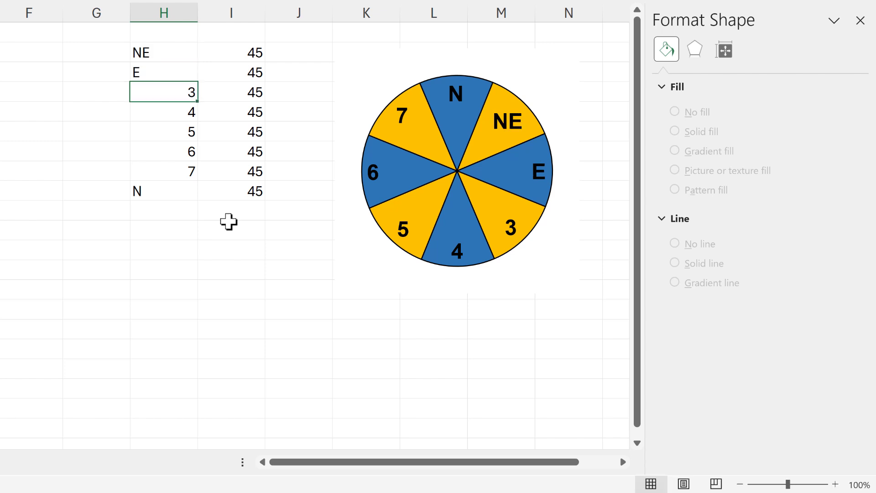
{"action": "type", "text": "SE"}
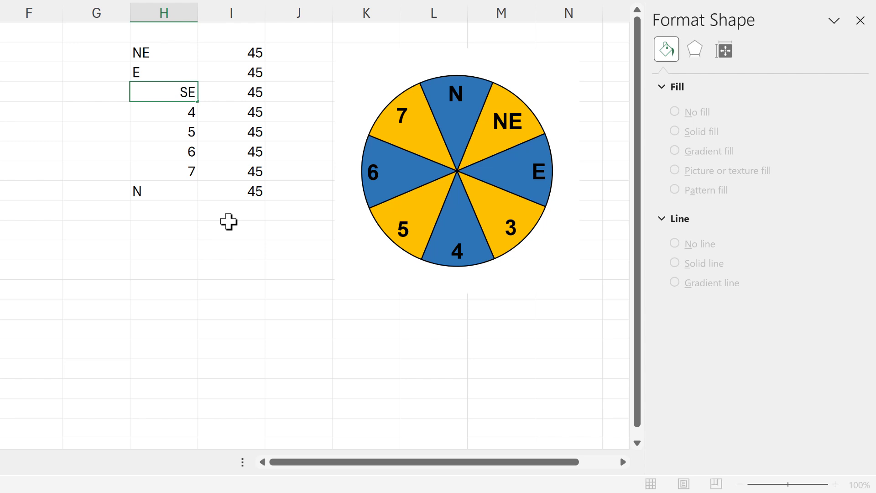
{"action": "key", "text": "Return"}
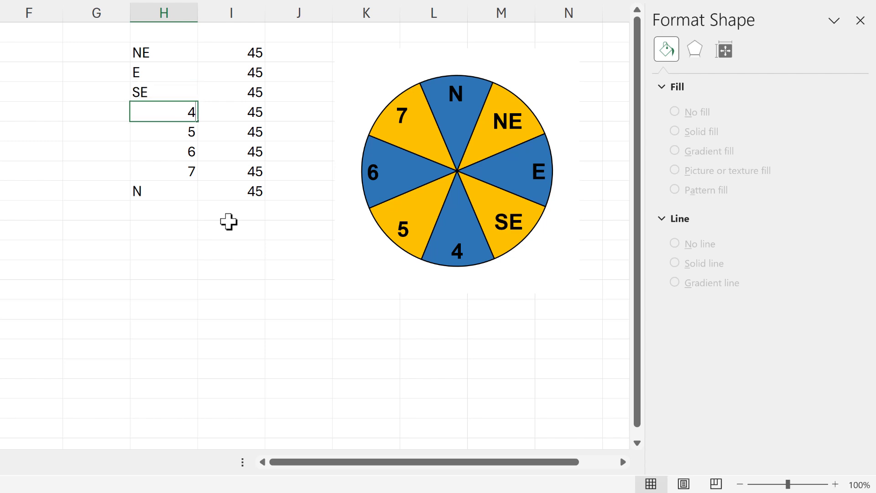
{"action": "type", "text": "S"}
{"action": "key", "text": "Return"}
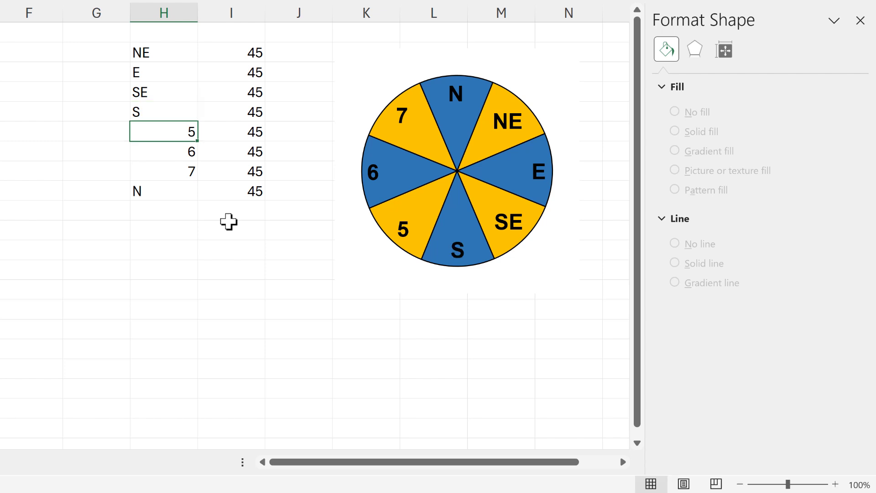
{"action": "type", "text": "SW"}
{"action": "key", "text": "Return"}
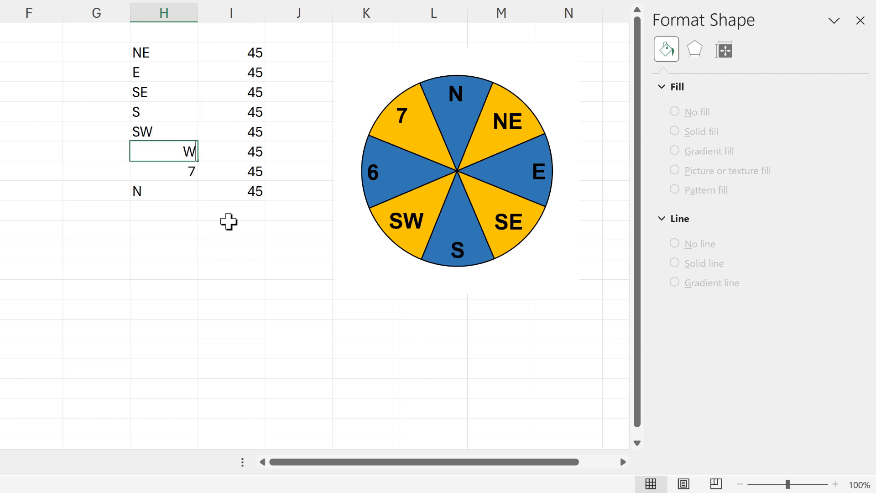
{"action": "key", "text": "Return"}
{"action": "type", "text": "NW"}
{"action": "key", "text": "Return"}
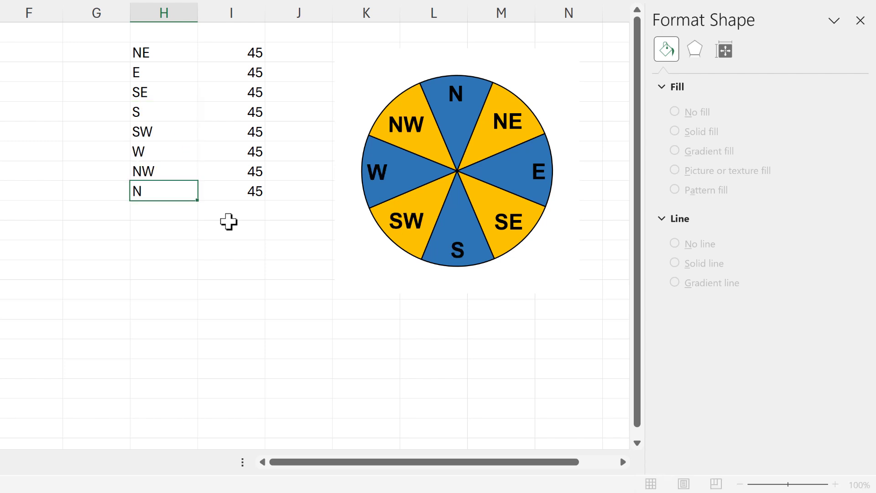
{"action": "left_click", "coordinate": [229, 222]}
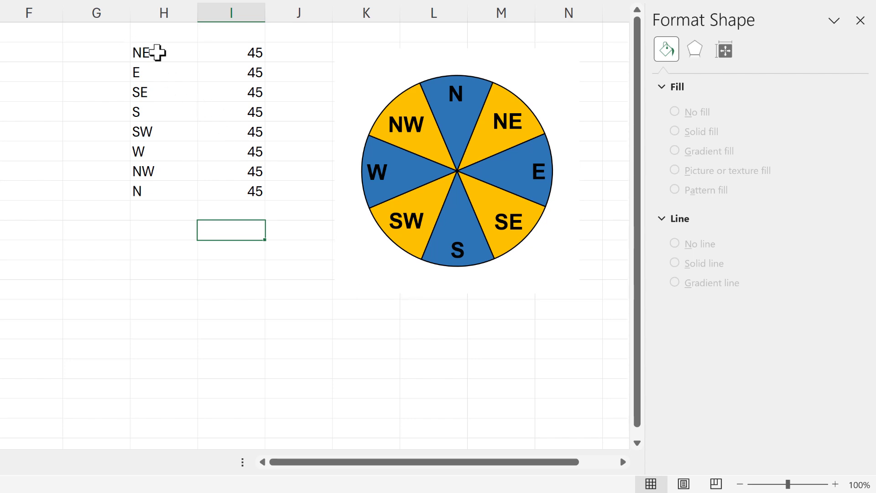
Step: Move the direction labels and their slice values from H2:I9 to B2:C9
{"action": "left_click_drag", "start_coordinate": [156, 55], "coordinate": [227, 190]}
{"action": "left_click_drag", "start_coordinate": [315, 196], "coordinate": [315, 197]}
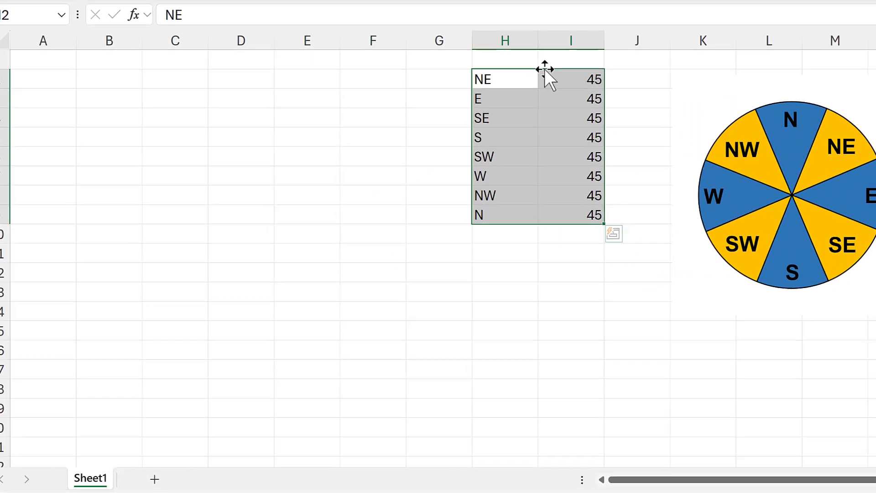
{"action": "left_click_drag", "start_coordinate": [294, 51], "coordinate": [0, 60]}
{"action": "left_click_drag", "start_coordinate": [142, 81], "coordinate": [178, 90]}
Step: Enter the heading degrees in cell E1 and the starting angle 0 in E2
{"action": "left_click", "coordinate": [327, 63]}
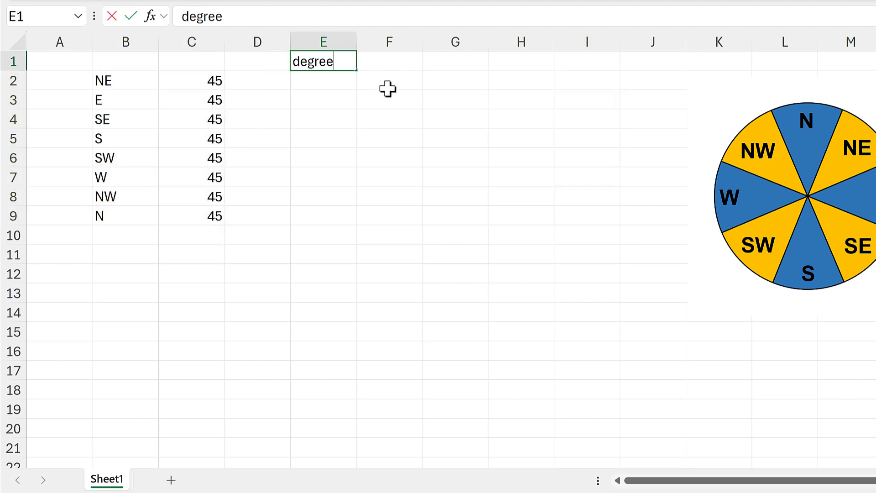
{"action": "type", "text": "degrees"}
{"action": "key", "text": "Return"}
{"action": "type", "text": "0"}
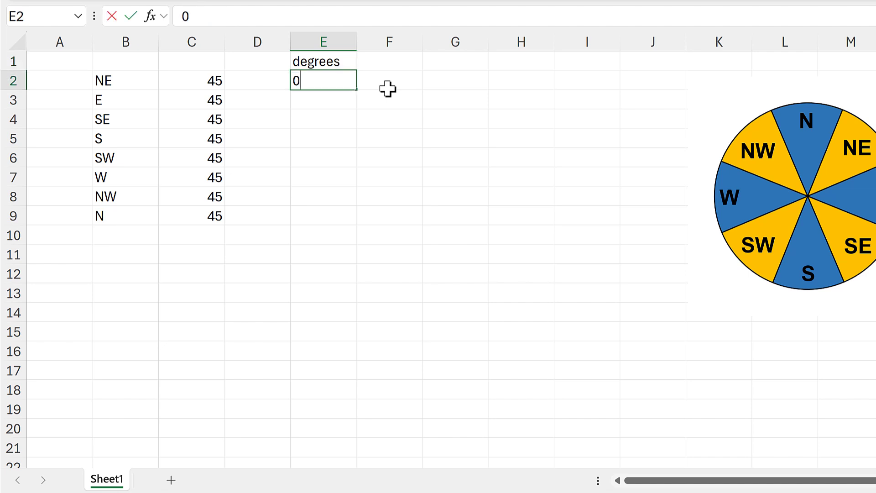
{"action": "key", "text": "Return"}
Step: Calculate the angles in 22.5-degree increments with =E2+22.5 in E3, filled down to E17
{"action": "type", "text": "="}
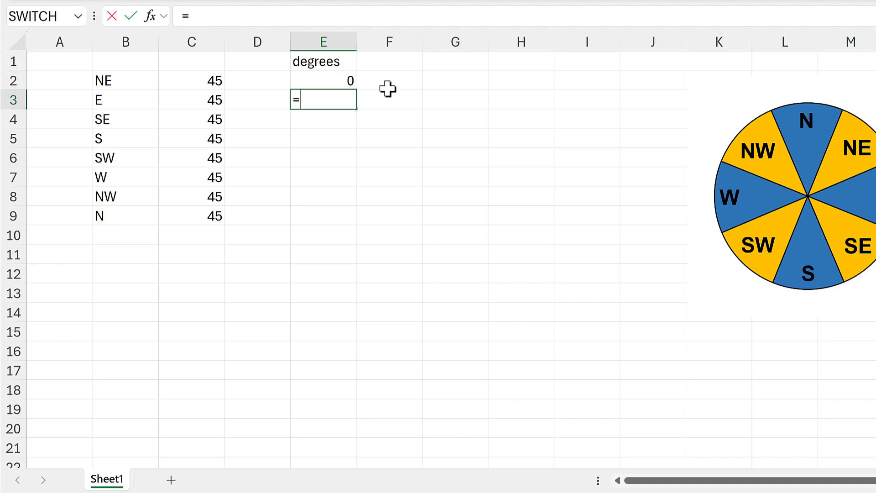
{"action": "left_click", "coordinate": [349, 79]}
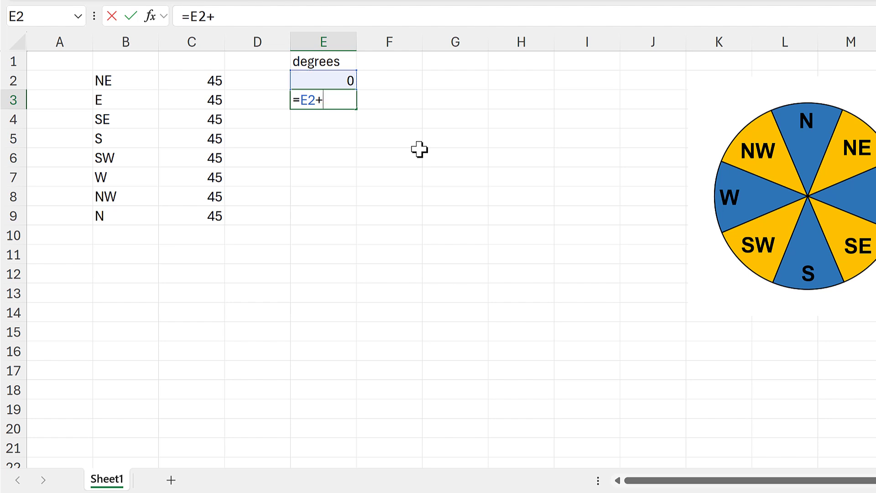
{"action": "key", "text": "Return"}
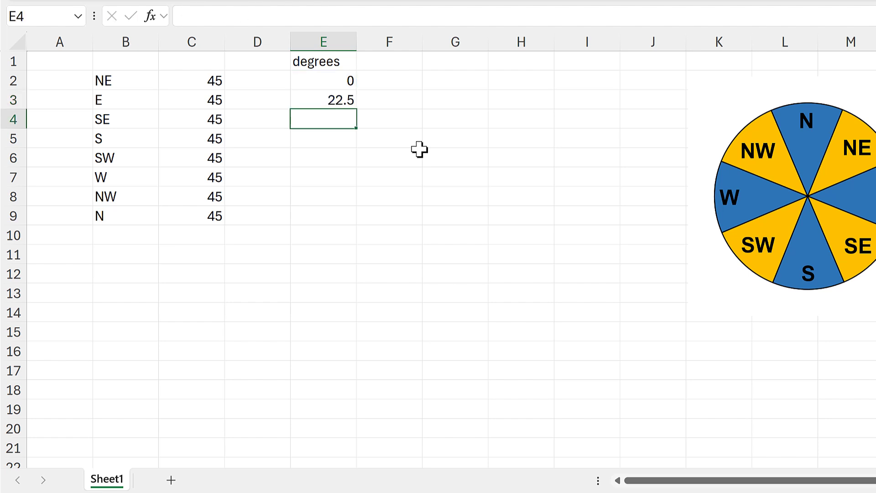
{"action": "left_click", "coordinate": [338, 99]}
{"action": "left_click_drag", "start_coordinate": [355, 212], "coordinate": [376, 390]}
{"action": "left_click", "coordinate": [333, 372]}
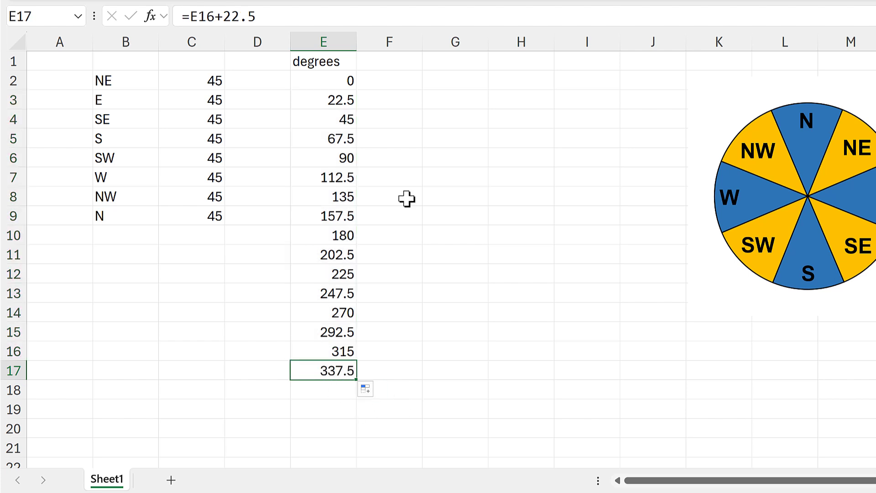
Step: Add a radians column headed in F1, converting the degrees with =RADIANS(E2) from F2 down to F17
{"action": "left_click", "coordinate": [389, 64]}
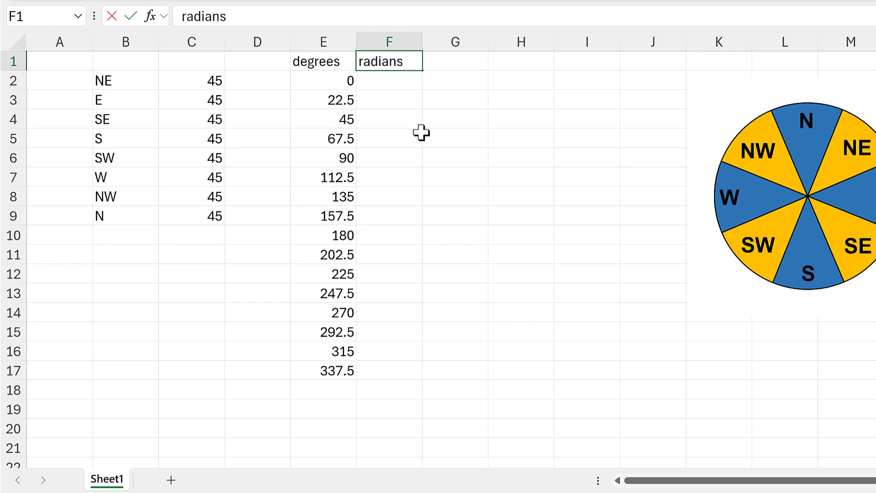
{"action": "key", "text": "Return"}
{"action": "type", "text": "=radi"}
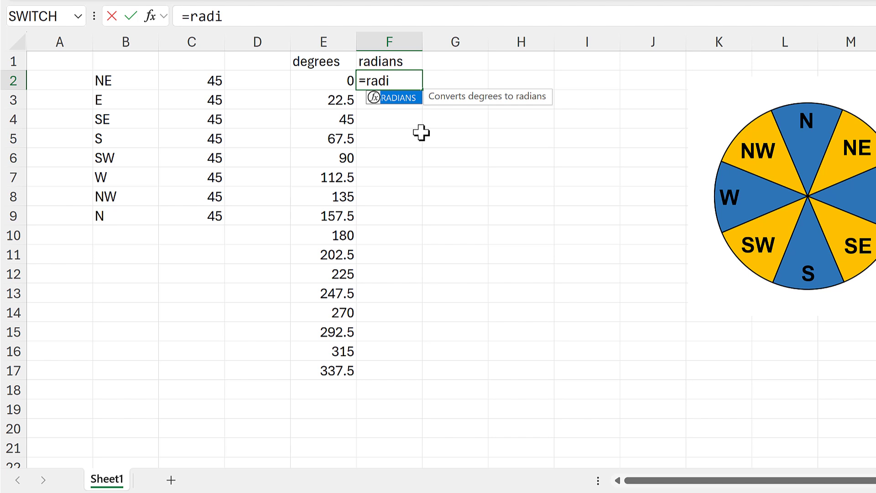
{"action": "key", "text": "Tab"}
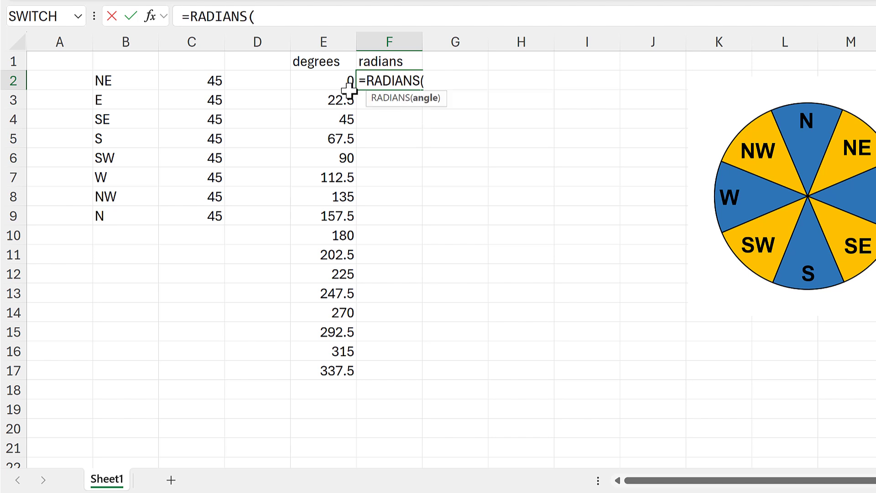
{"action": "left_click", "coordinate": [334, 79]}
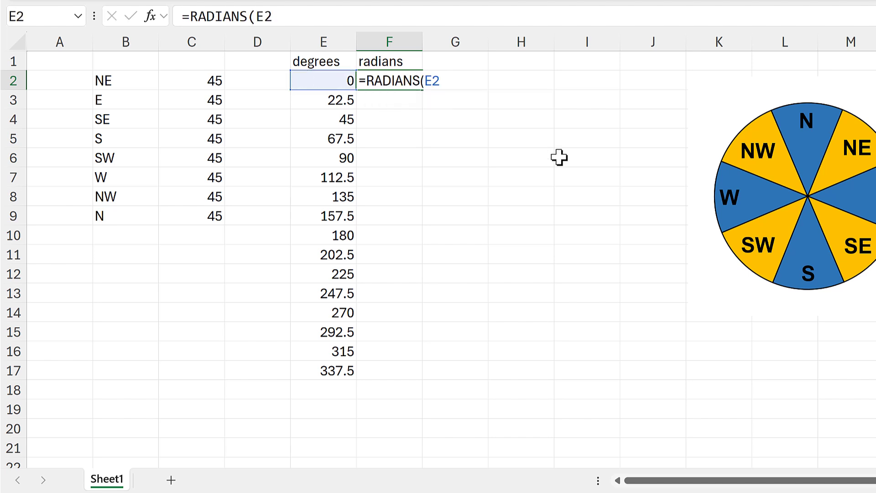
{"action": "key", "text": "Return"}
{"action": "left_click", "coordinate": [421, 84]}
{"action": "double_click", "coordinate": [426, 89]}
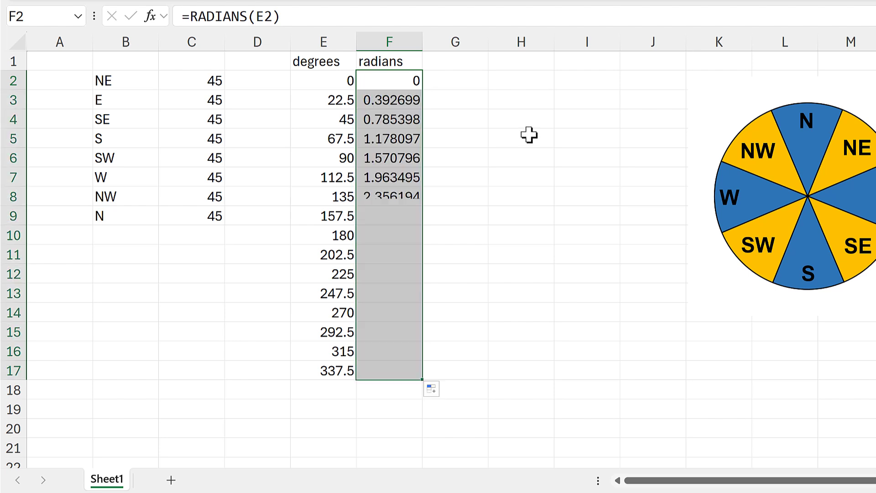
Step: Enter the heading x-values (sin) in cell G1 and widen column G to fit it
{"action": "left_click", "coordinate": [461, 63]}
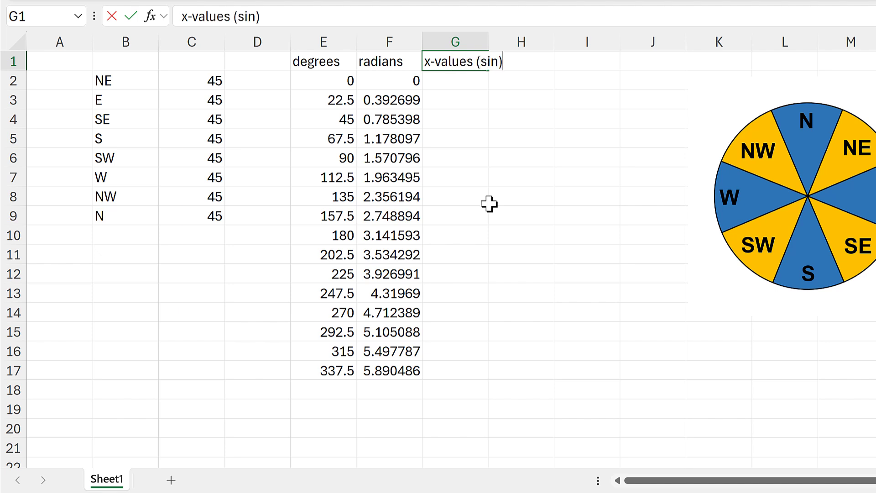
{"action": "key", "text": "Return"}
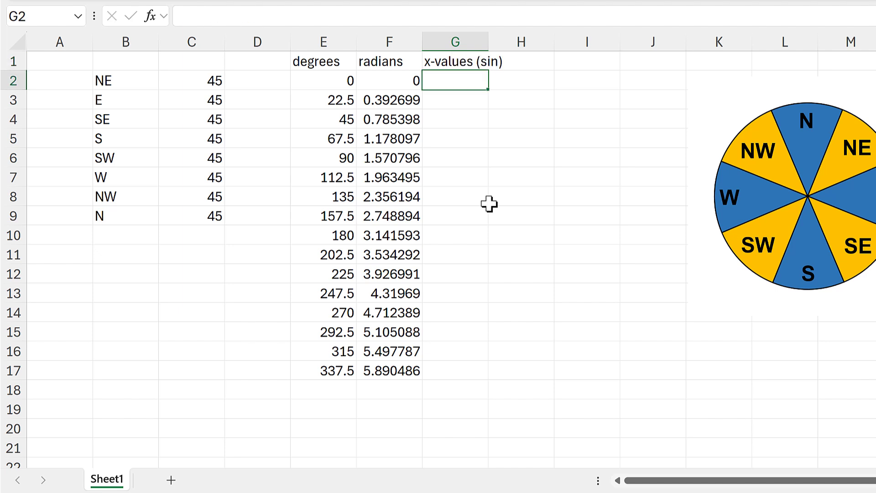
{"action": "double_click", "coordinate": [495, 32]}
Step: Calculate the x-values with =SIN(F2) in G2 and fill the formula down to G17
{"action": "type", "text": "=sin"}
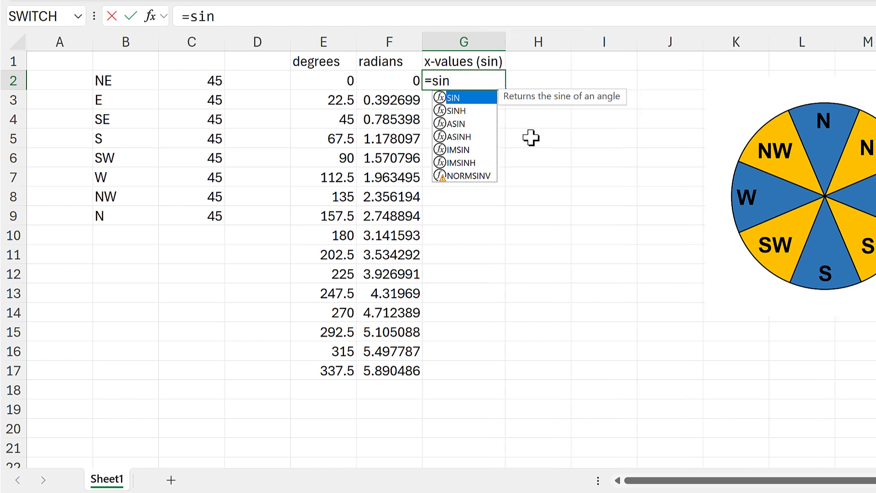
{"action": "key", "text": "Tab"}
{"action": "left_click", "coordinate": [406, 81]}
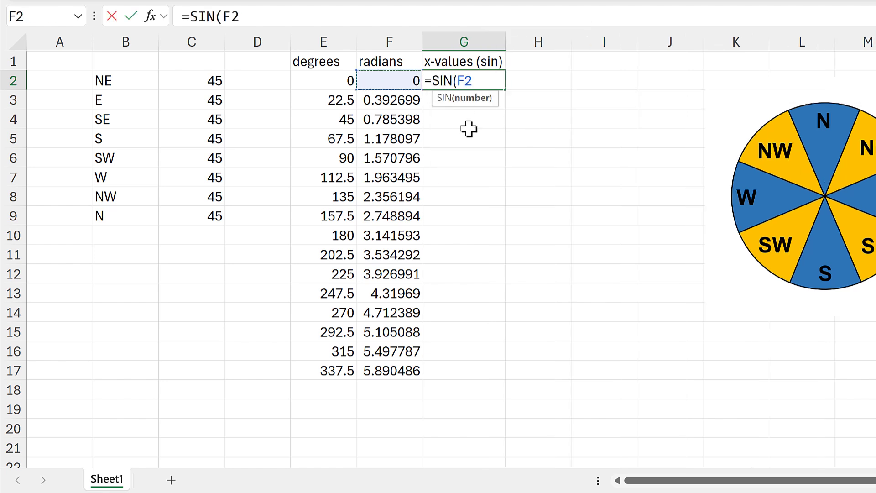
{"action": "key", "text": "Return"}
{"action": "left_click", "coordinate": [472, 85]}
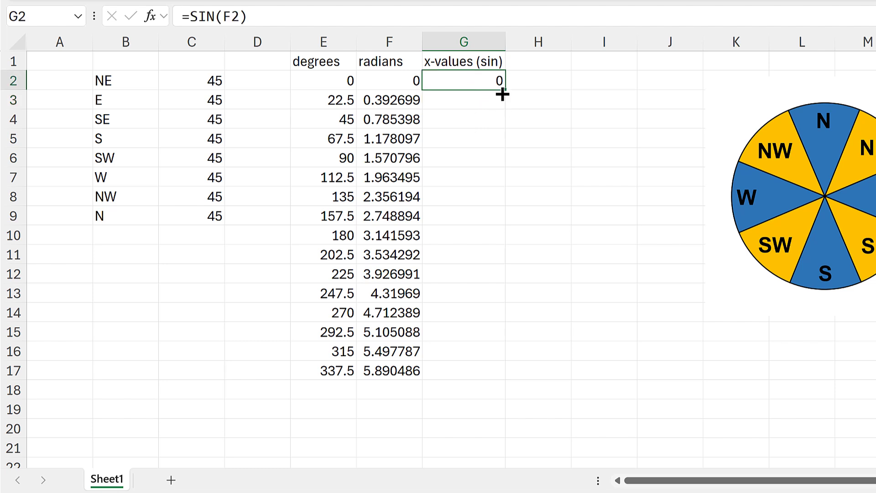
{"action": "double_click", "coordinate": [504, 94]}
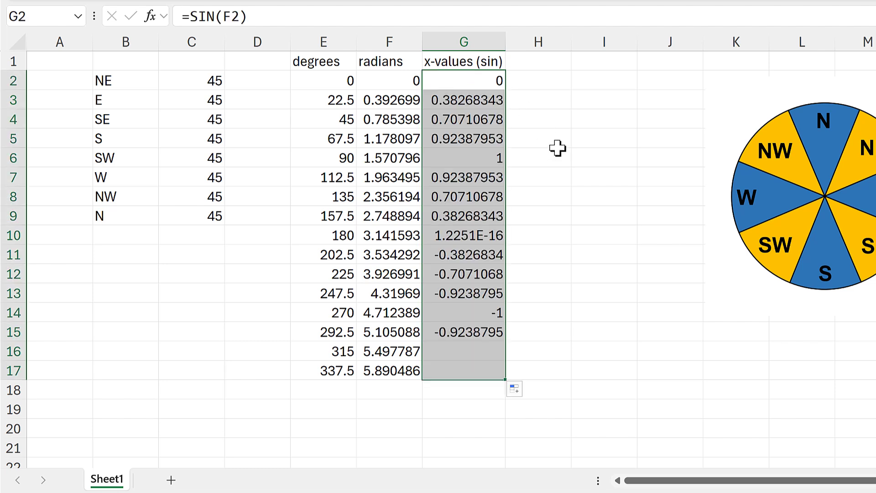
Step: Enter the heading y-values (cos) in cell H1 and widen column H to fit it
{"action": "left_click", "coordinate": [539, 53]}
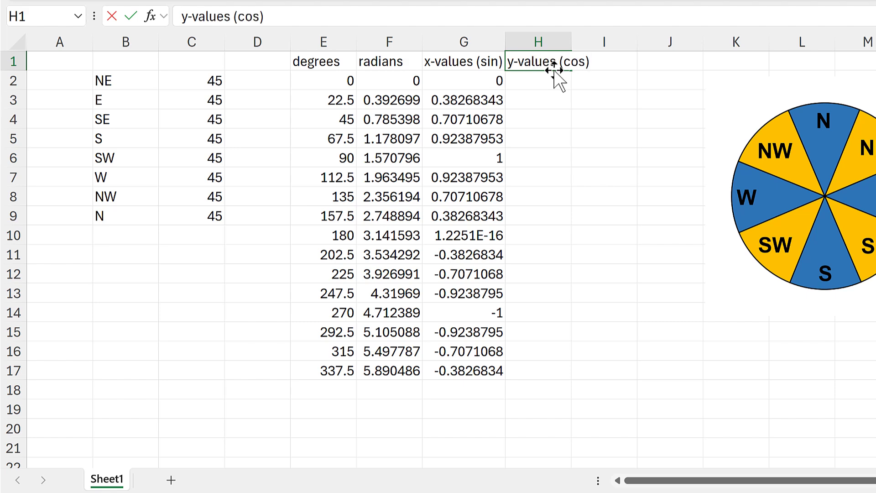
{"action": "key", "text": "Return"}
{"action": "double_click", "coordinate": [569, 33]}
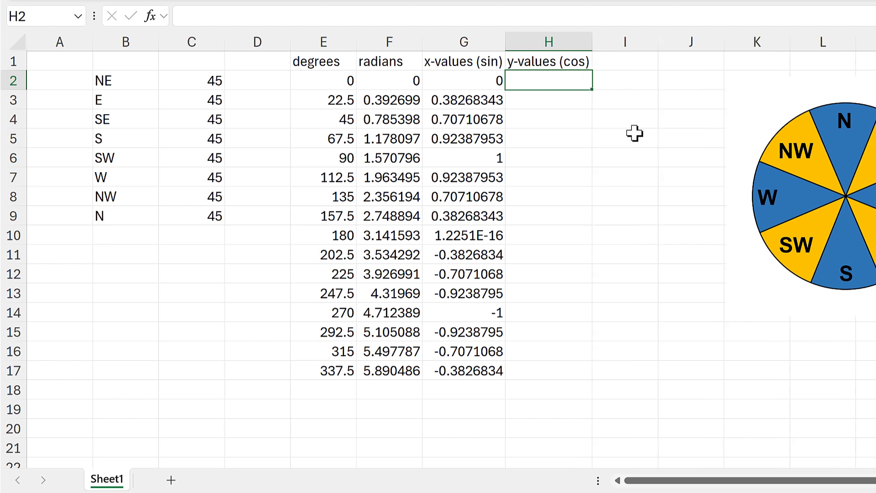
Step: Calculate the y-values with =COS(F2) in H2 and fill the formula down to H17
{"action": "type", "text": "=cos"}
{"action": "key", "text": "Tab"}
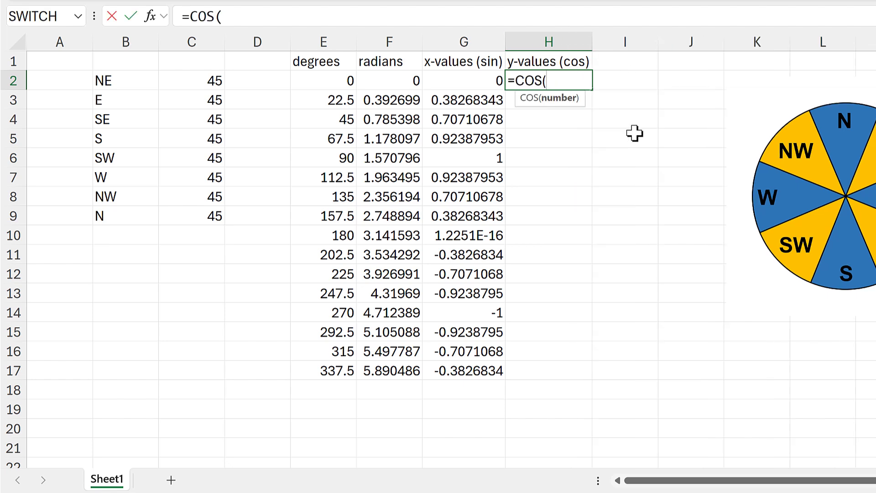
{"action": "left_click", "coordinate": [411, 78]}
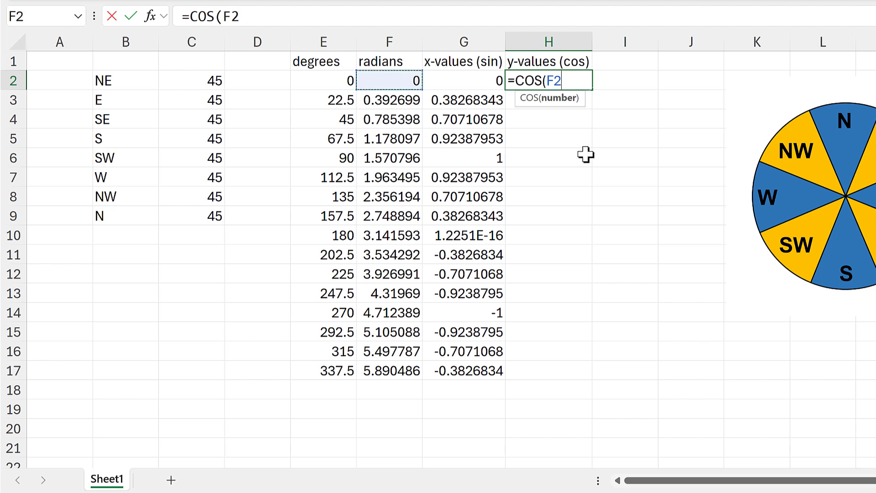
{"action": "key", "text": "Return"}
{"action": "left_click", "coordinate": [588, 81]}
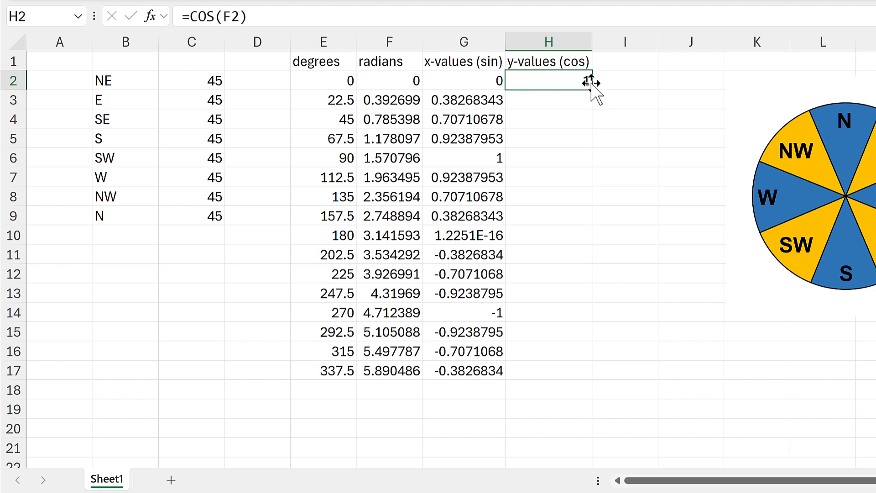
{"action": "double_click", "coordinate": [591, 89]}
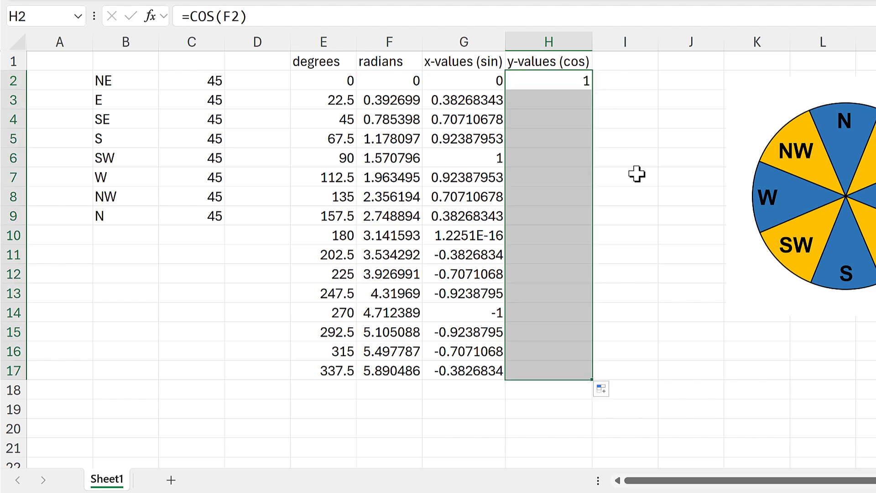
{"action": "left_click", "coordinate": [674, 135]}
Step: Insert a scatter chart with straight lines and markers from the sine and cosine values in G2:H17
{"action": "left_click_drag", "start_coordinate": [475, 81], "coordinate": [519, 360]}
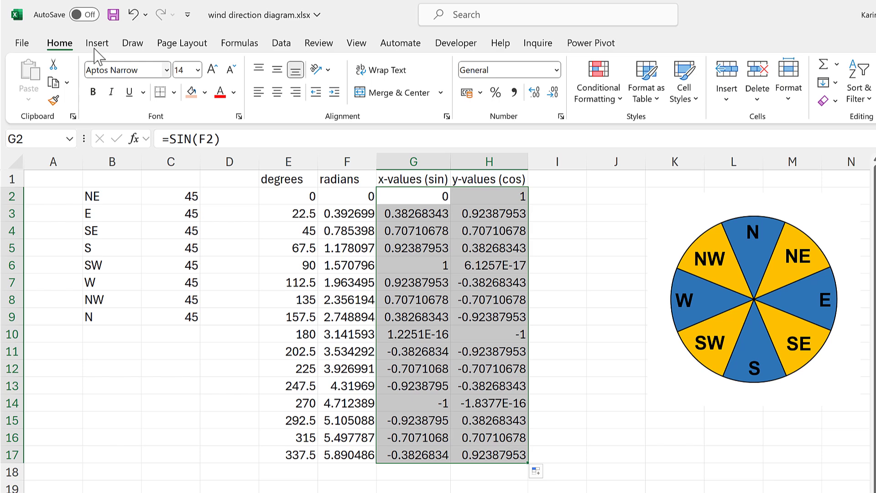
{"action": "left_click", "coordinate": [97, 45]}
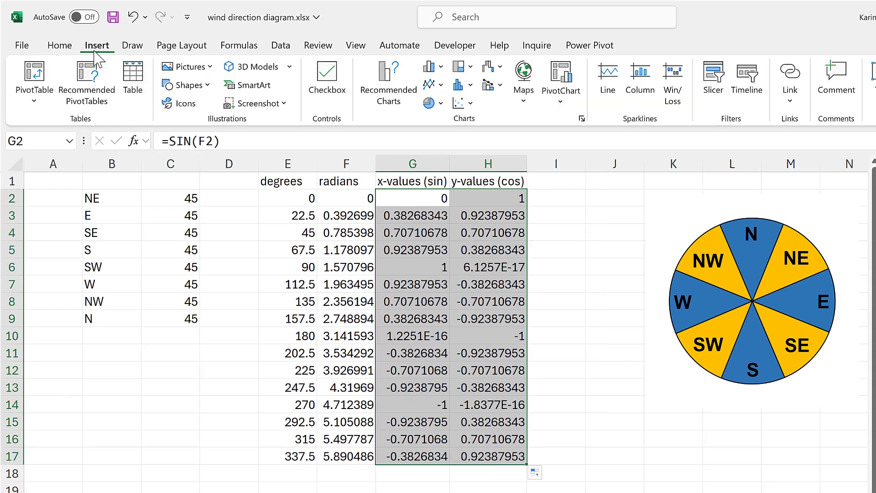
{"action": "left_click", "coordinate": [453, 103]}
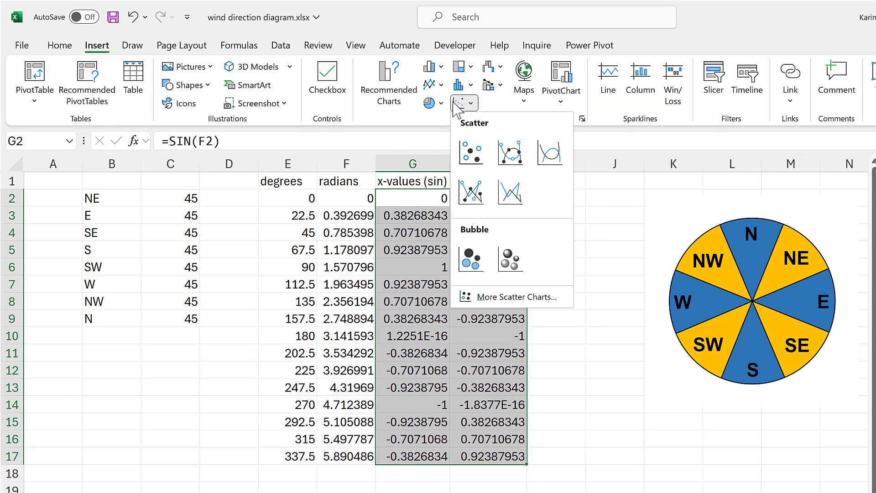
{"action": "left_click", "coordinate": [471, 192]}
Step: Delete the scatter chart's title and gridlines
{"action": "left_click", "coordinate": [462, 271]}
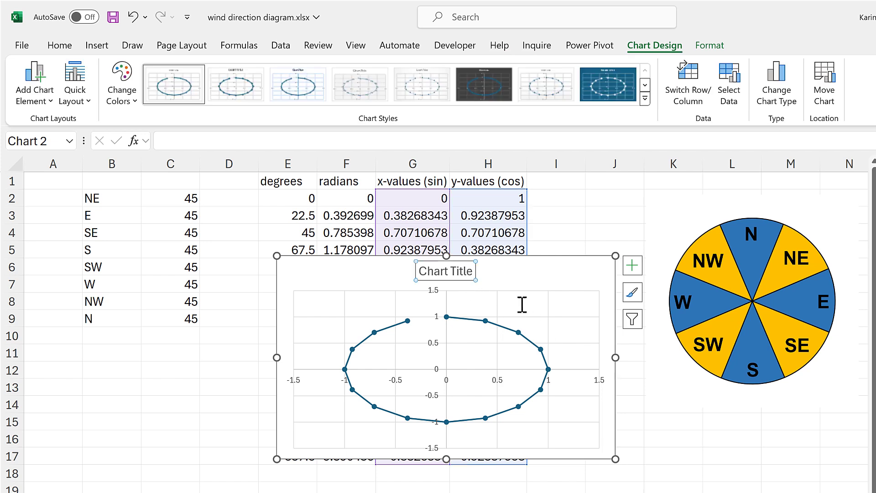
{"action": "key", "text": "Delete"}
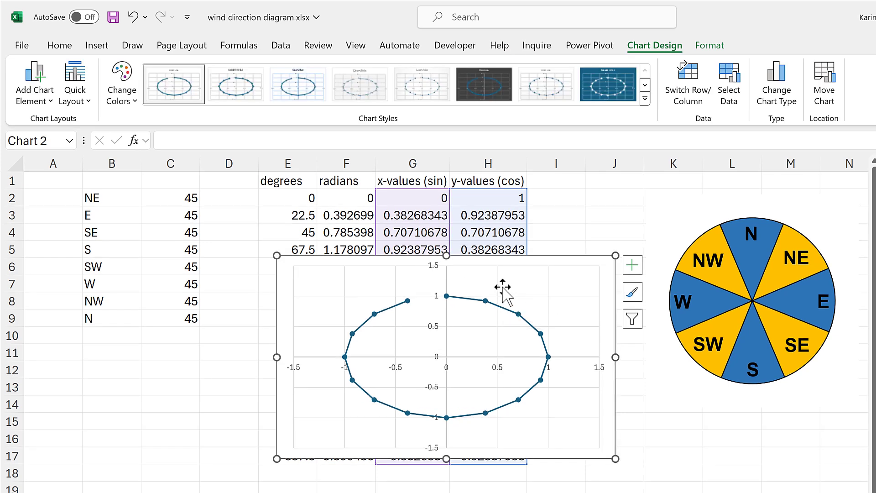
{"action": "left_click", "coordinate": [502, 290]}
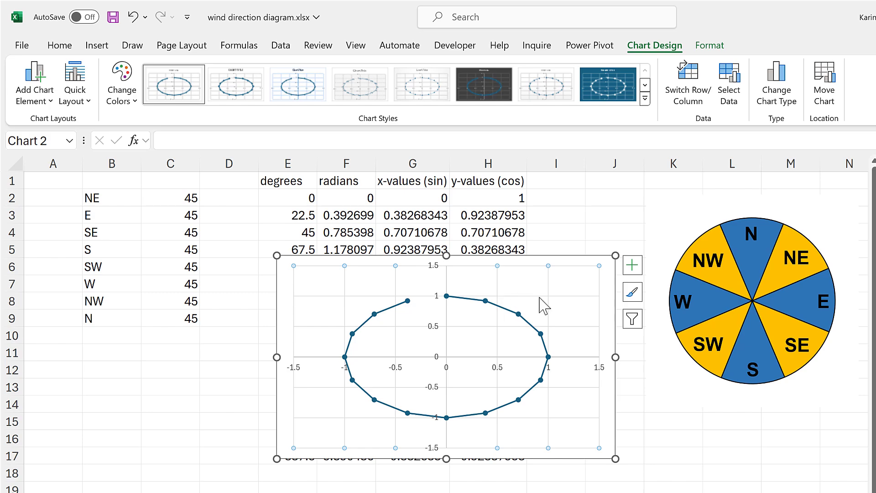
{"action": "key", "text": "Escape"}
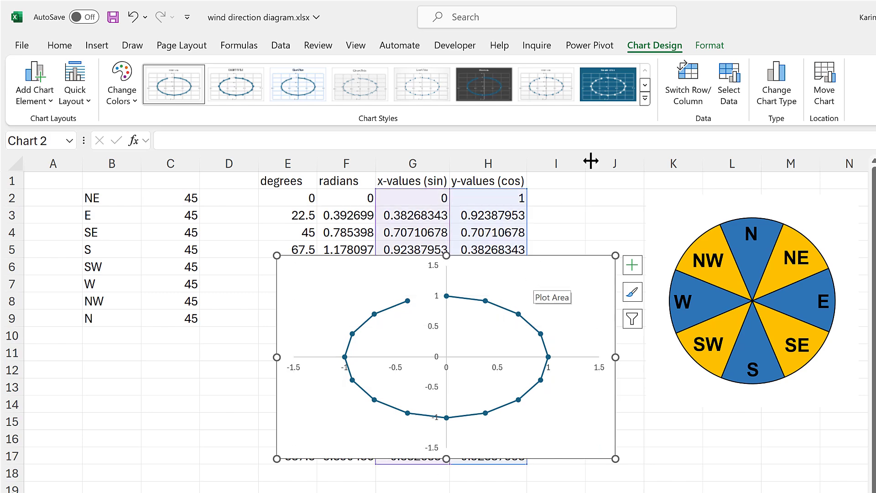
Step: Set the scatter chart's height and width to 8.5 cm and move it over columns J to M, partly covering the pie chart
{"action": "key", "text": "ctrl+1"}
{"action": "left_click", "coordinate": [709, 45]}
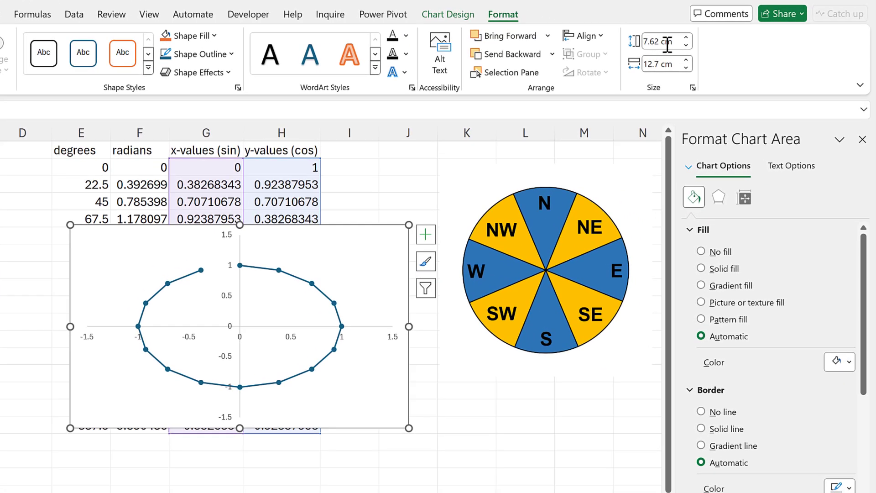
{"action": "left_click", "coordinate": [667, 44]}
{"action": "type", "text": "8."}
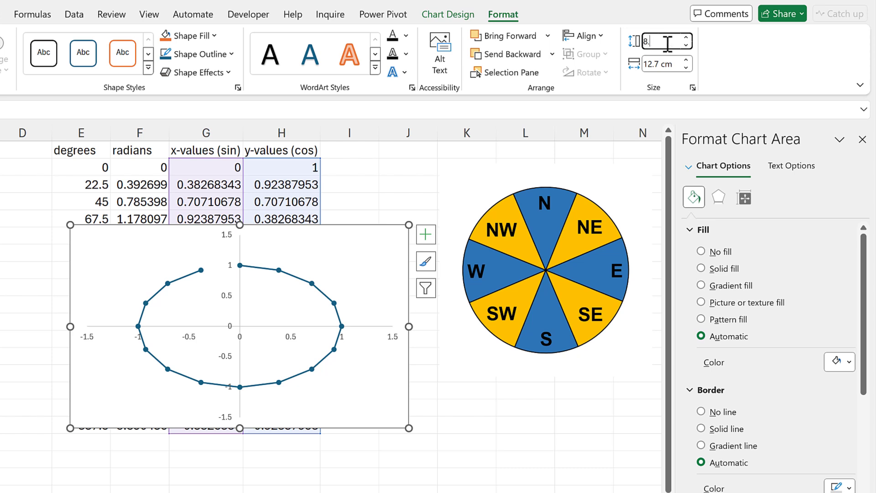
{"action": "type", "text": "5"}
{"action": "key", "text": "Return"}
{"action": "left_click", "coordinate": [666, 65]}
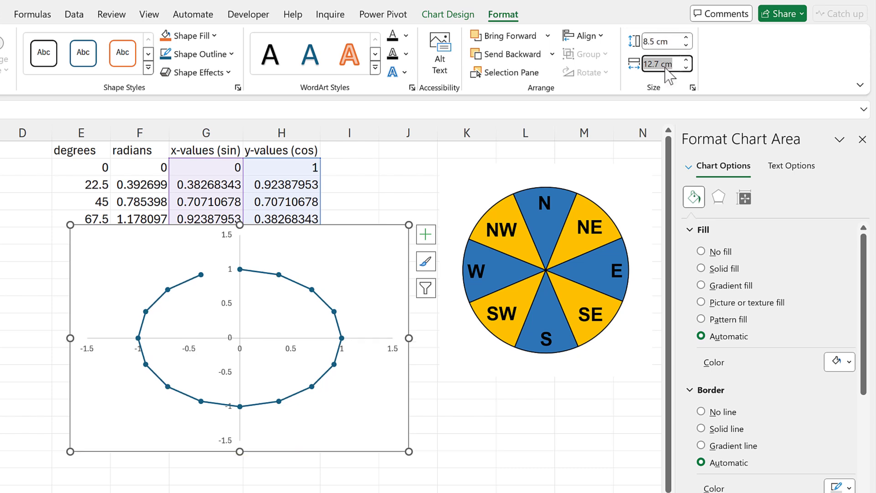
{"action": "type", "text": "8.5"}
{"action": "key", "text": "Return"}
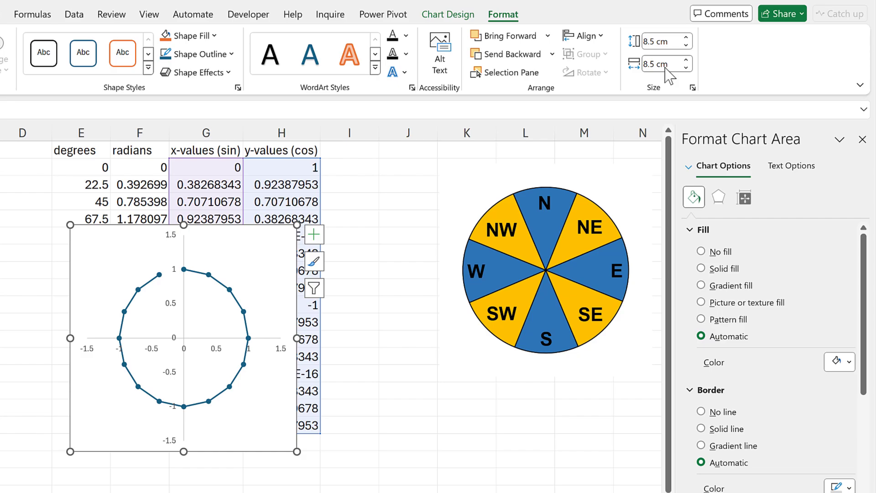
{"action": "left_click_drag", "start_coordinate": [133, 231], "coordinate": [474, 173]}
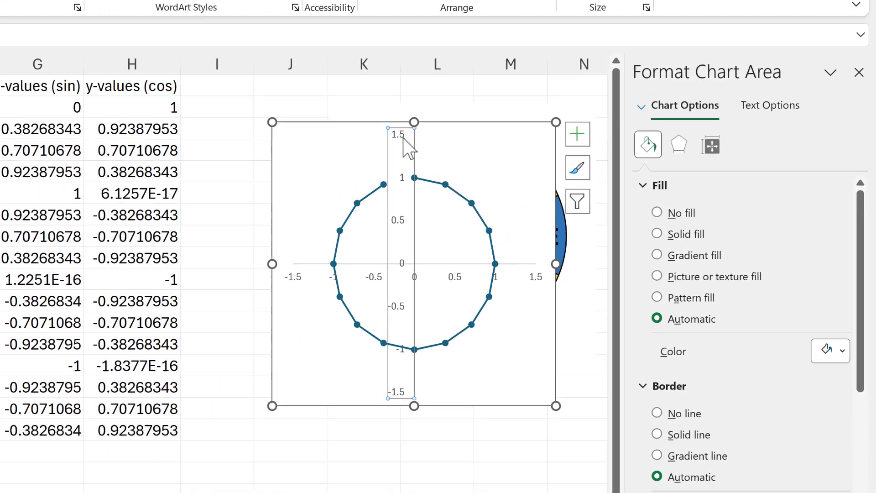
Step: Set the vertical axis bounds of the scatter chart to a minimum of -1.15 and a maximum of 1.15
{"action": "left_click", "coordinate": [741, 146]}
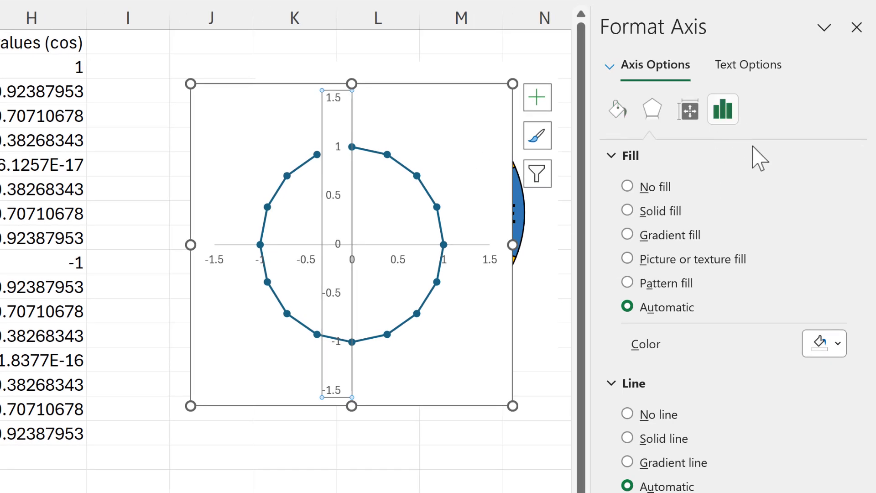
{"action": "left_click", "coordinate": [699, 159]}
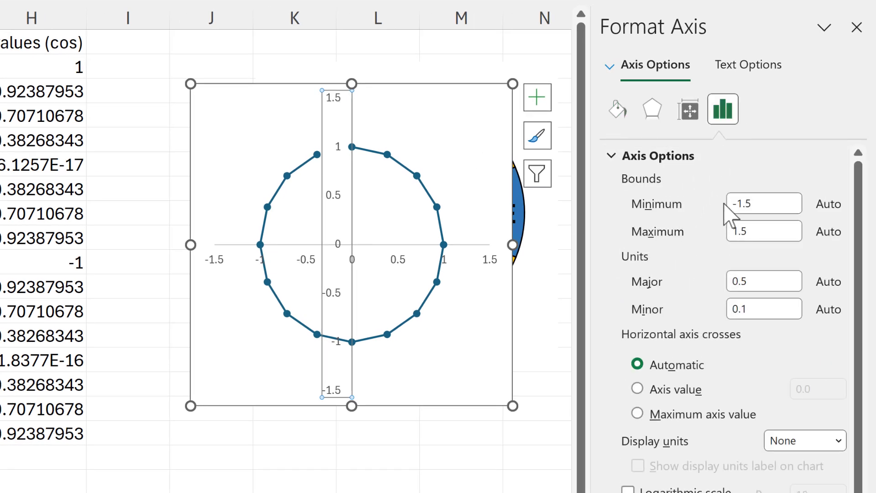
{"action": "left_click", "coordinate": [751, 203]}
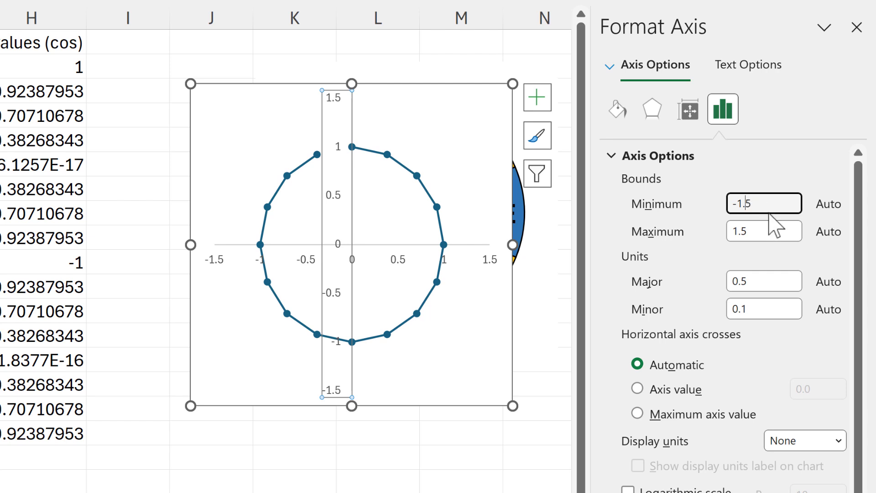
{"action": "key", "text": "Left"}
{"action": "type", "text": "1"}
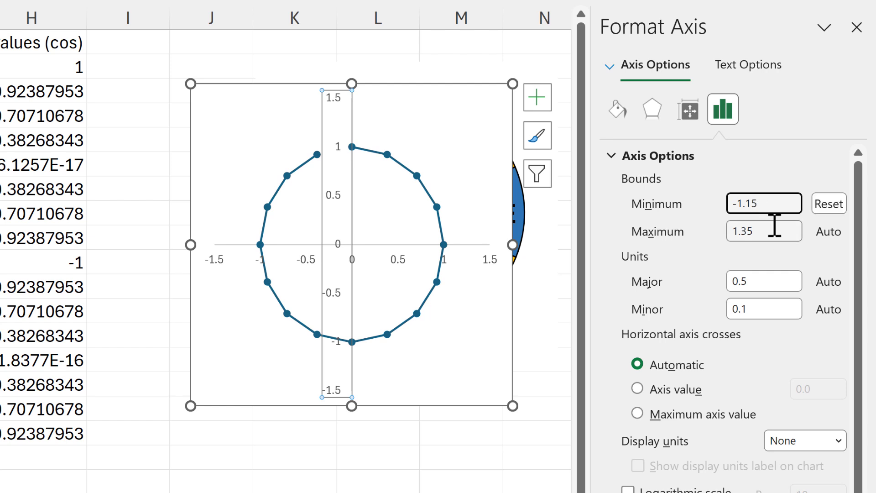
{"action": "left_click", "coordinate": [746, 232]}
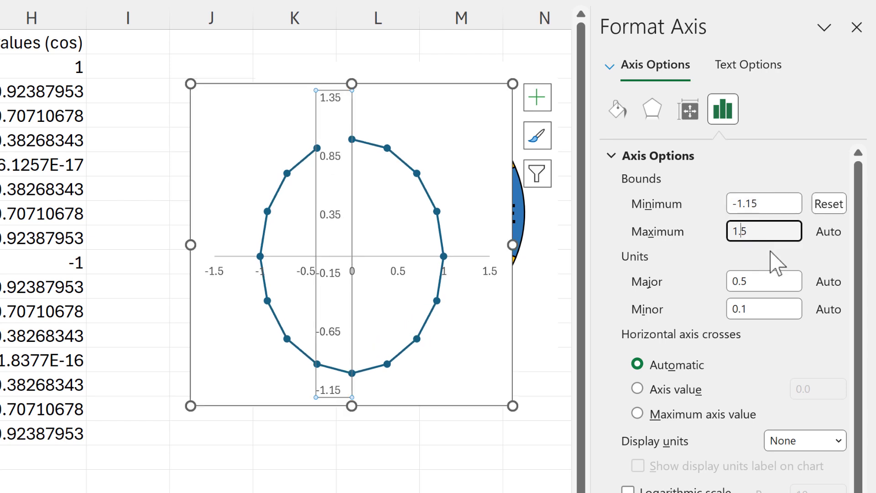
{"action": "type", "text": "1"}
{"action": "key", "text": "Return"}
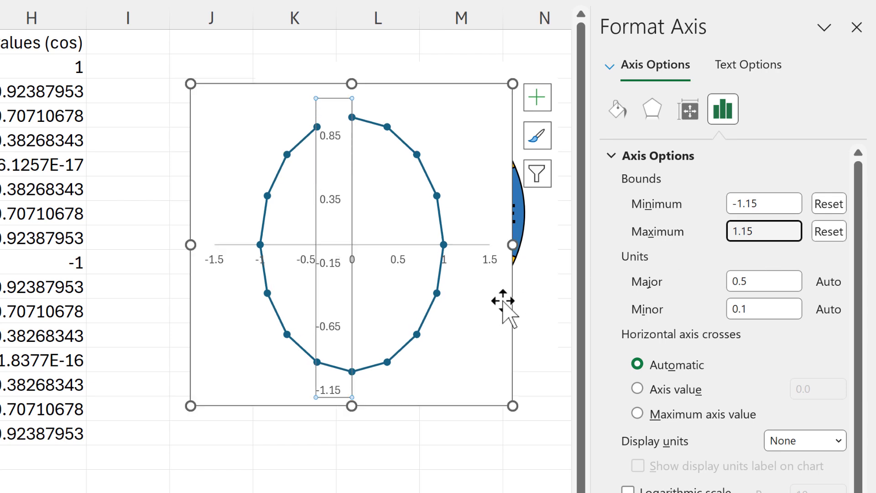
Step: Set the horizontal axis bounds of the scatter chart to a minimum of -1.15 and a maximum of 1.15
{"action": "left_click", "coordinate": [490, 261]}
{"action": "left_click", "coordinate": [746, 204]}
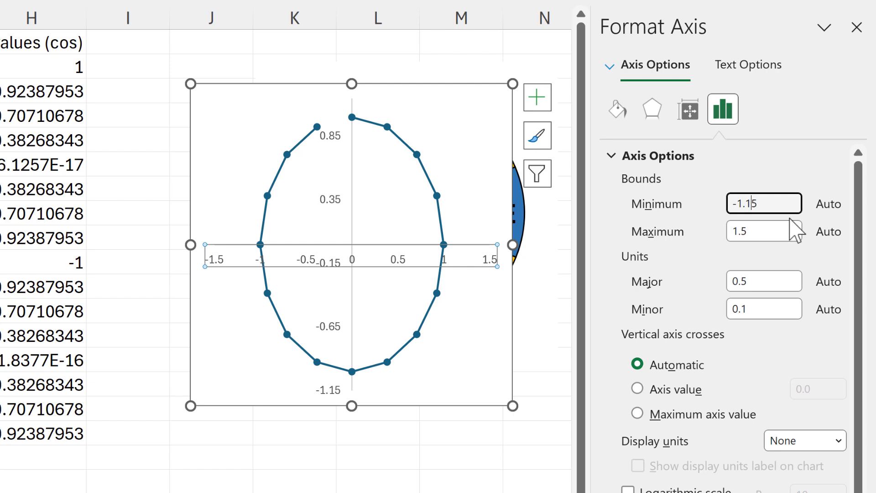
{"action": "key", "text": "Return"}
{"action": "left_click", "coordinate": [748, 231]}
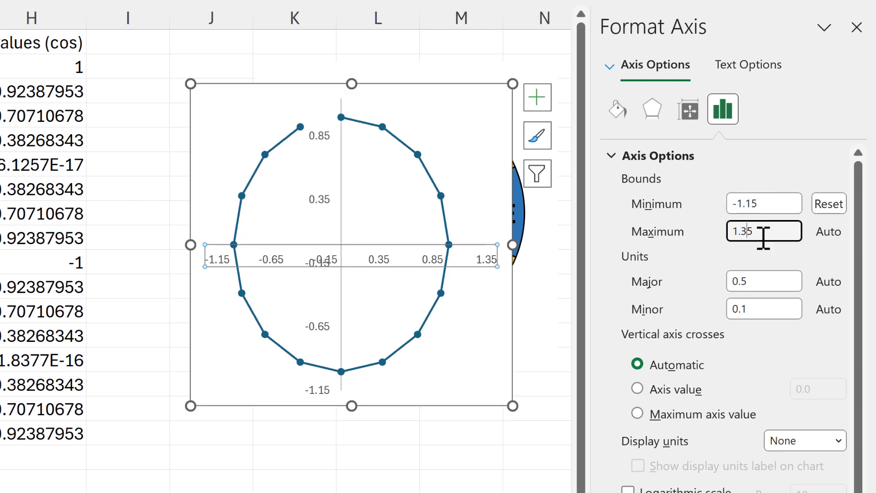
{"action": "key", "text": "Return"}
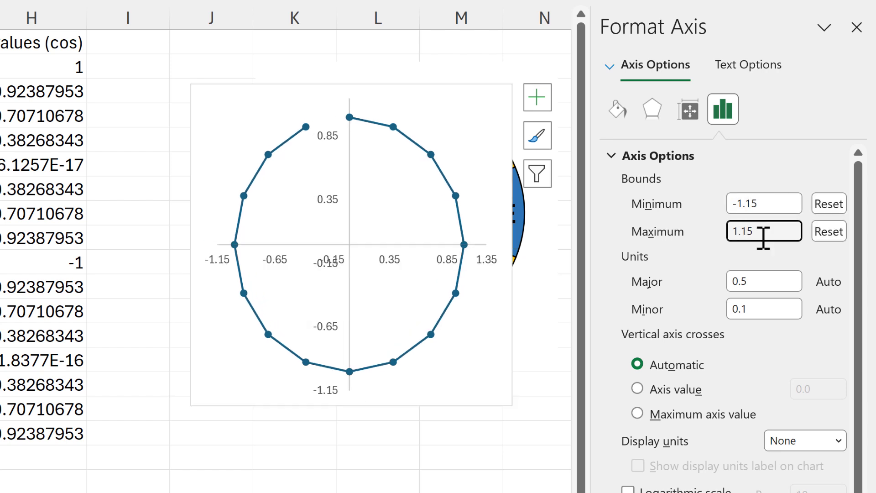
Step: Delete the vertical and horizontal axes from the scatter chart
{"action": "left_click", "coordinate": [325, 201]}
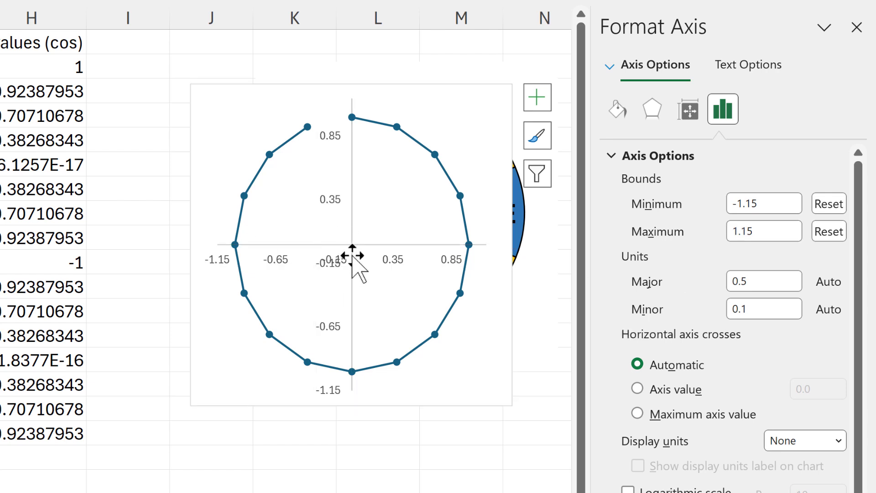
{"action": "key", "text": "Delete"}
{"action": "left_click", "coordinate": [342, 268]}
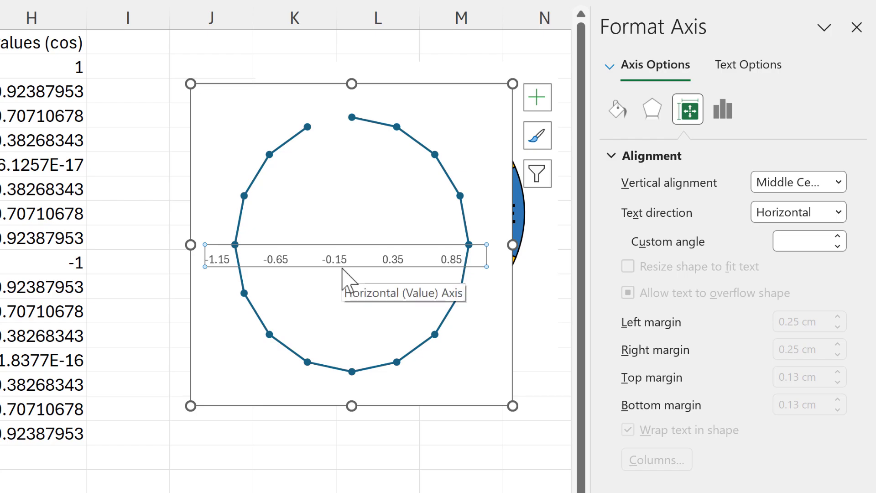
{"action": "key", "text": "Delete"}
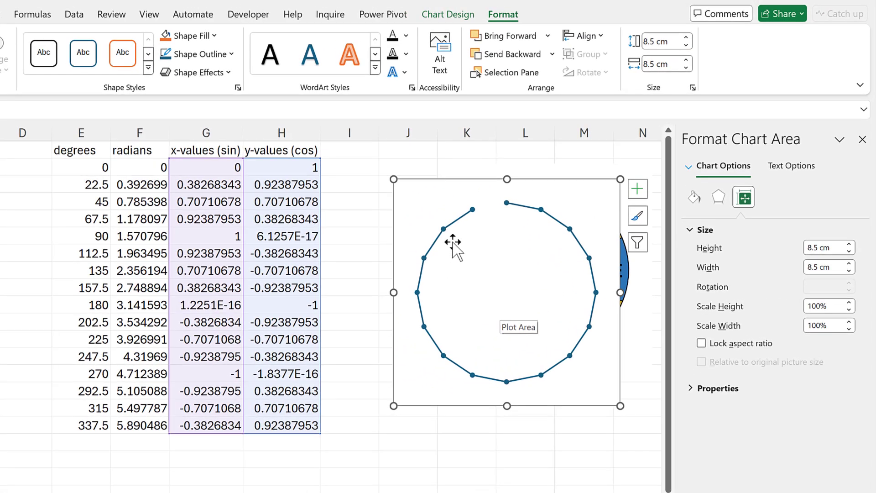
Step: Add data labels to the scatter points that show the degree values from cells E2:E17 instead of the Y values
{"action": "left_click", "coordinate": [637, 189]}
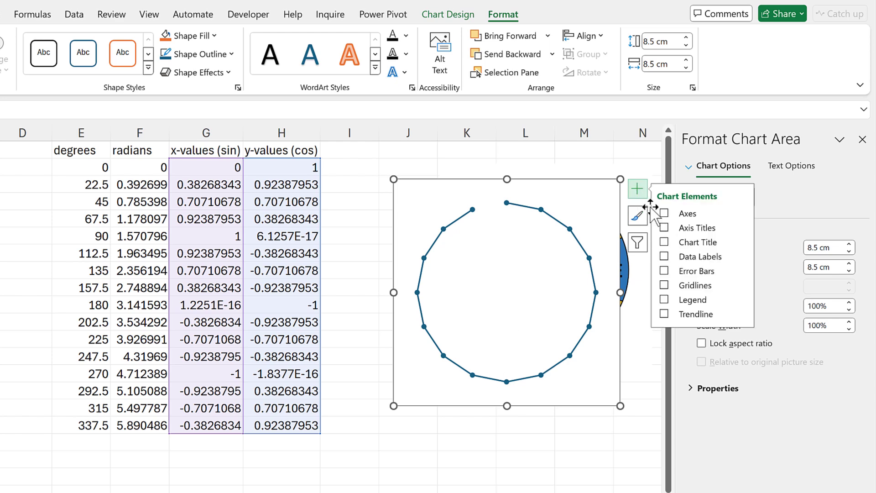
{"action": "left_click", "coordinate": [664, 256]}
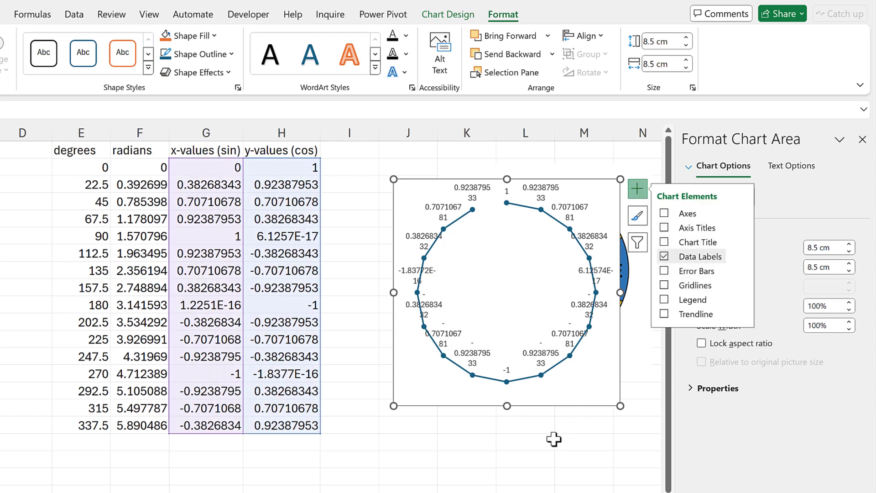
{"action": "left_click", "coordinate": [563, 218]}
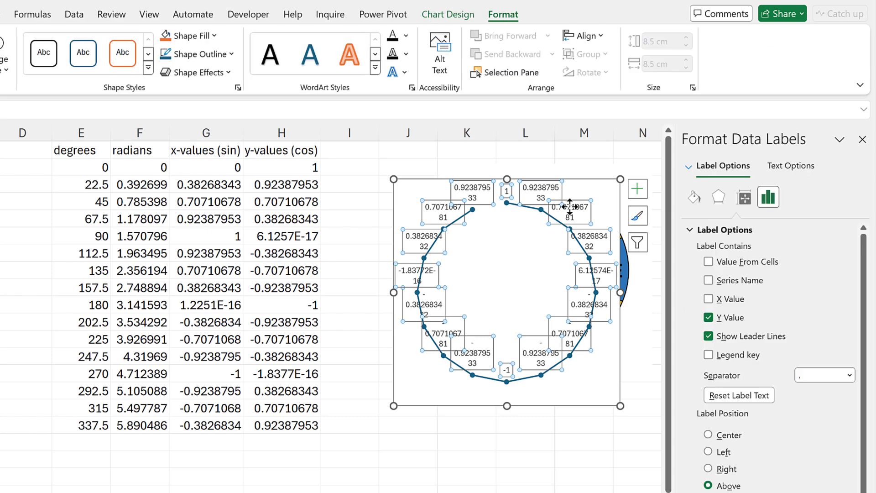
{"action": "left_click", "coordinate": [708, 261]}
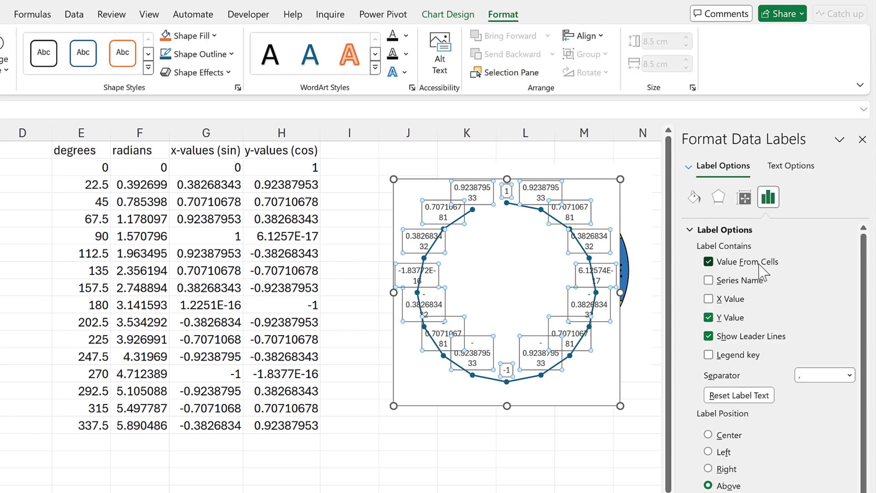
{"action": "left_click_drag", "start_coordinate": [92, 174], "coordinate": [96, 425]}
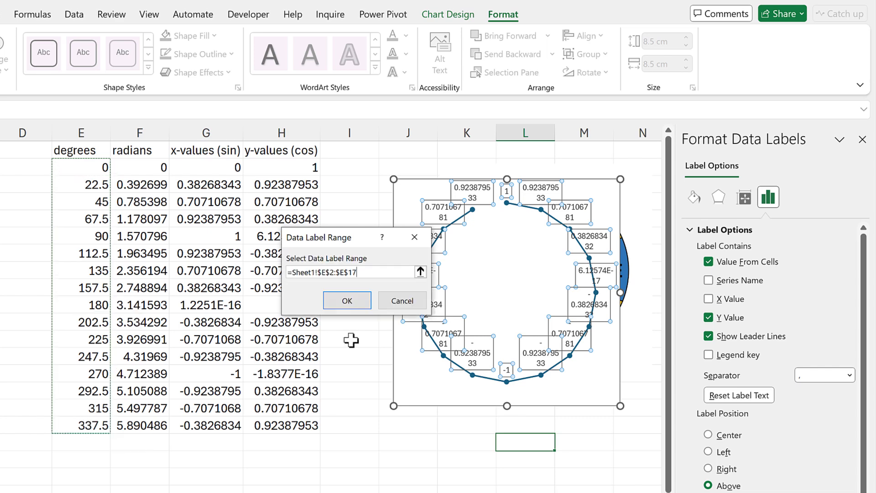
{"action": "left_click", "coordinate": [347, 300]}
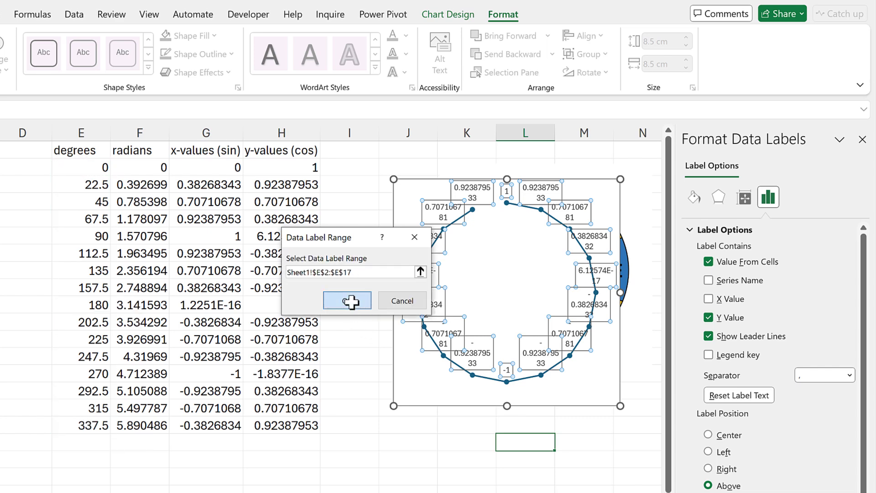
{"action": "left_click", "coordinate": [708, 319]}
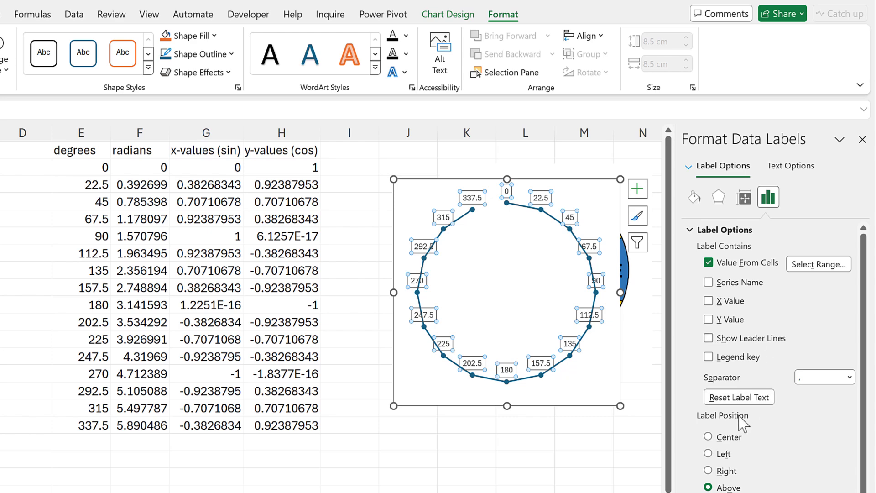
Step: Centre the degree labels on their points and give them a solid gold fill
{"action": "left_click", "coordinate": [708, 437]}
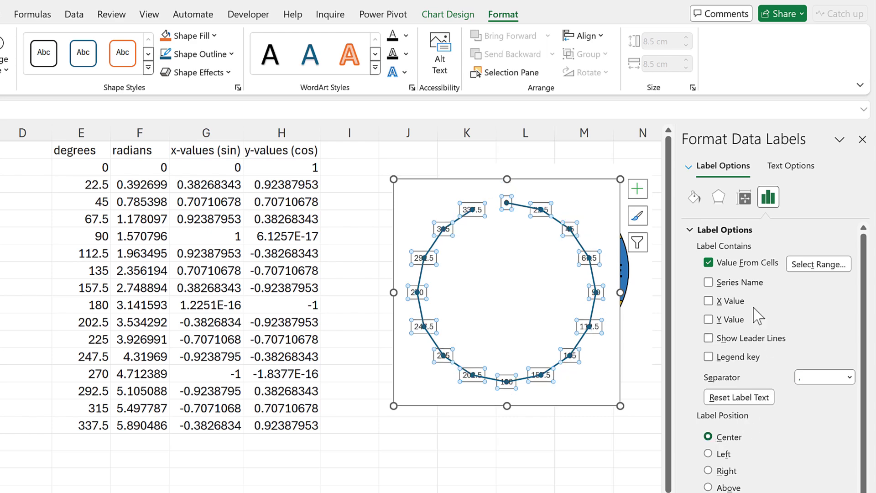
{"action": "left_click", "coordinate": [694, 197]}
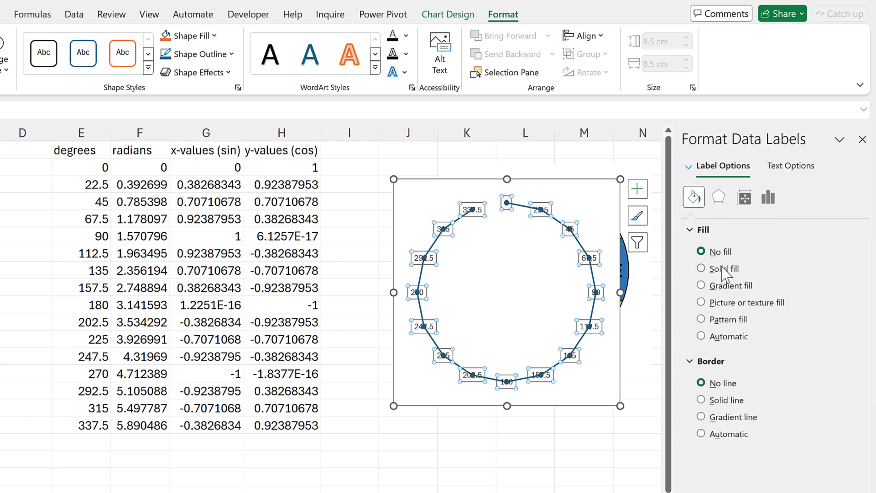
{"action": "left_click", "coordinate": [724, 269]}
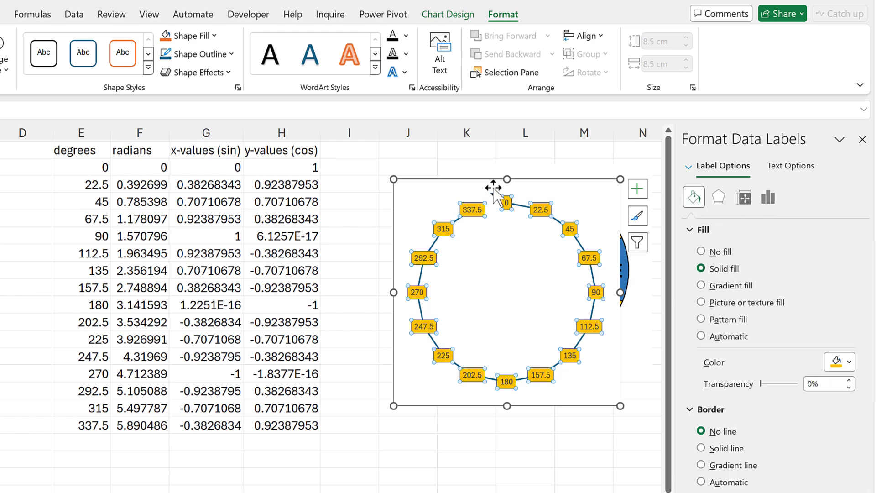
Step: Move the scatter chart slightly up and to the left over the pie chart
{"action": "left_click_drag", "start_coordinate": [479, 178], "coordinate": [453, 157]}
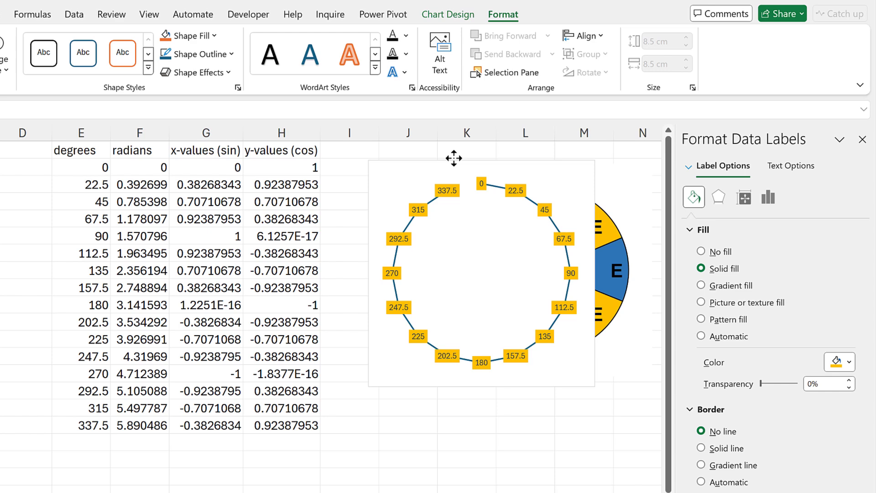
{"action": "left_click", "coordinate": [502, 255]}
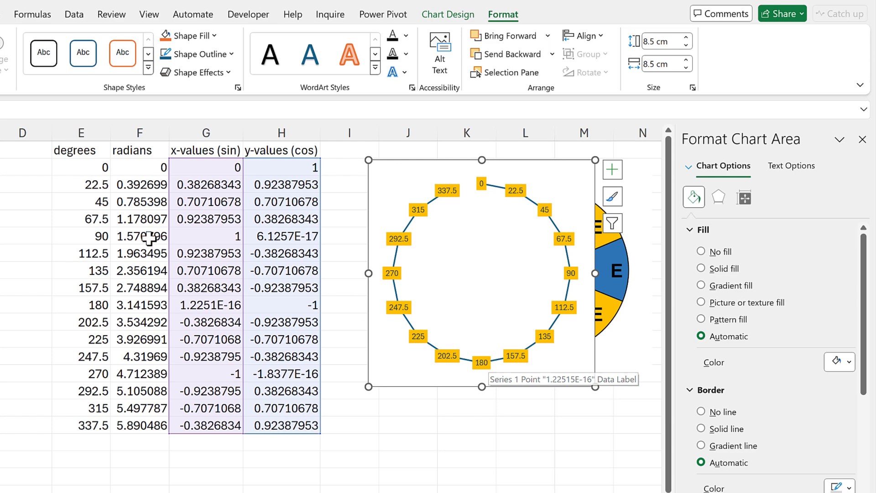
Step: Fill the first eight data rows, cells E2:H9, with light orange
{"action": "left_click", "coordinate": [63, 172]}
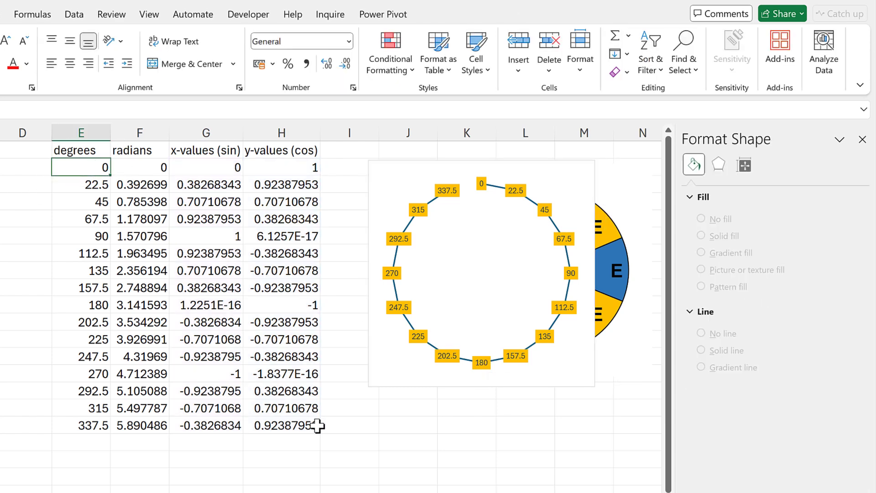
{"action": "left_click_drag", "start_coordinate": [84, 168], "coordinate": [287, 285]}
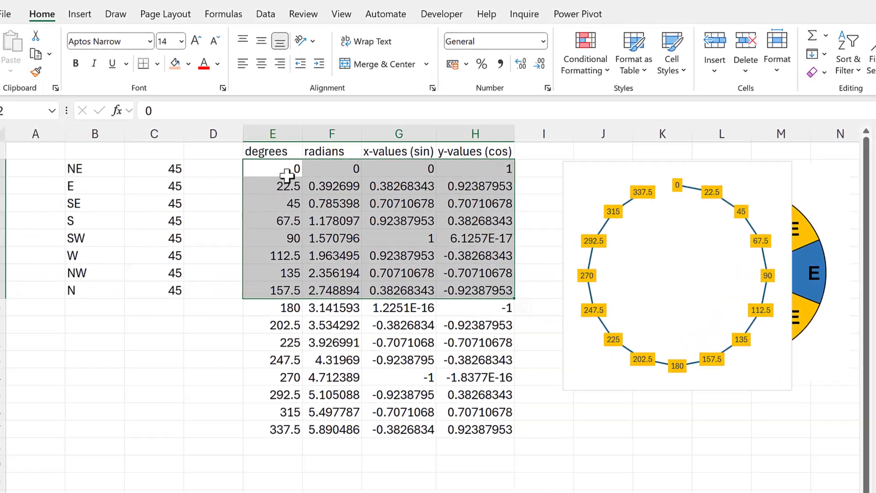
{"action": "left_click", "coordinate": [66, 63]}
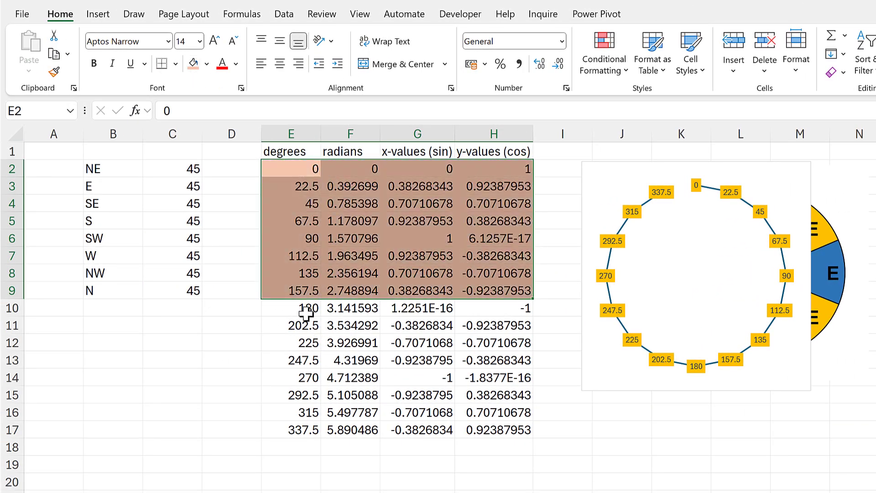
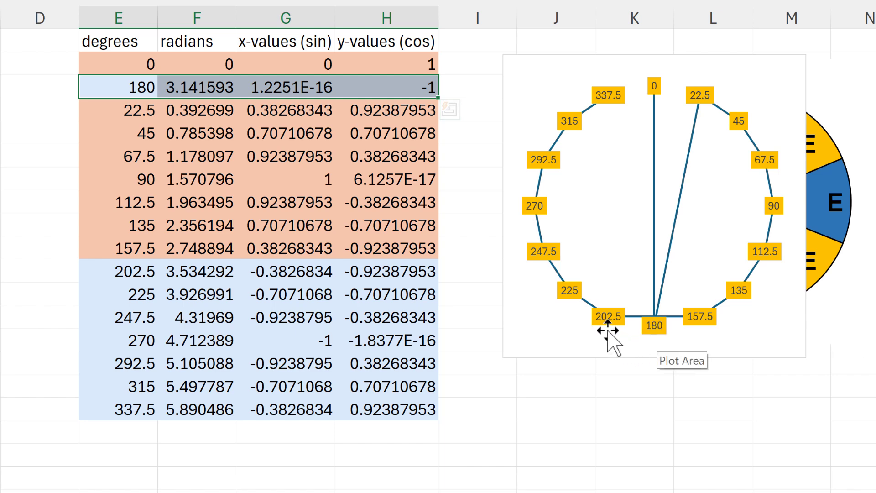
Step: Move the 202.5-degree row in columns E to H so it sits between the 180 and 22.5 rows
{"action": "left_click_drag", "start_coordinate": [132, 272], "coordinate": [353, 272]}
{"action": "left_click_drag", "start_coordinate": [294, 280], "coordinate": [289, 120]}
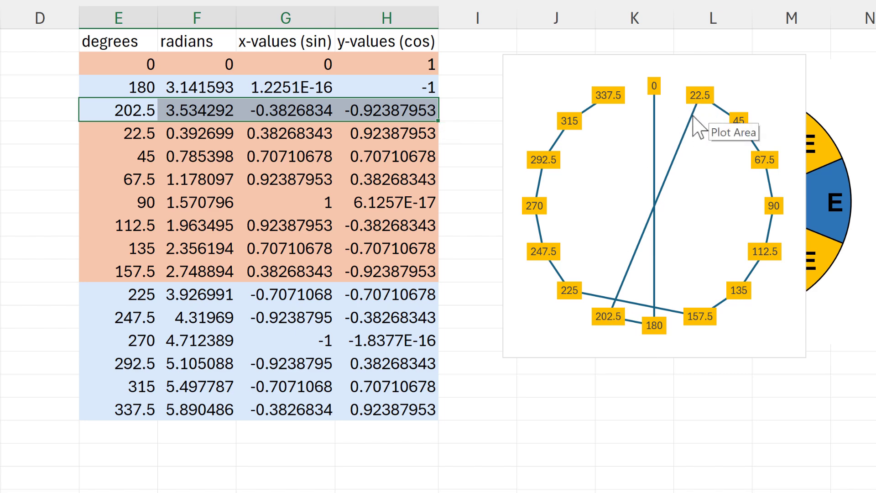
{"action": "mouse_move", "coordinate": [700, 106]}
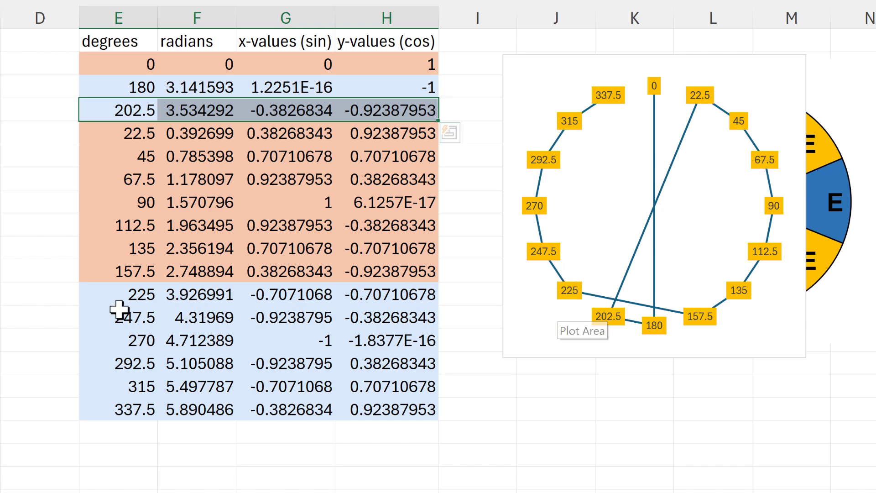
Step: Move the 225 and 247.5-degree rows in columns E to H between the 45 and 67.5 rows
{"action": "left_click_drag", "start_coordinate": [146, 297], "coordinate": [380, 303]}
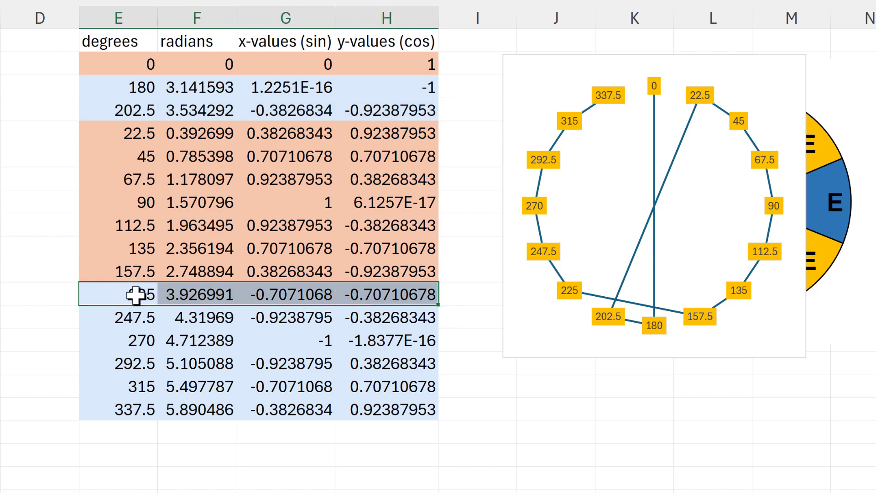
{"action": "left_click_drag", "start_coordinate": [125, 297], "coordinate": [363, 307]}
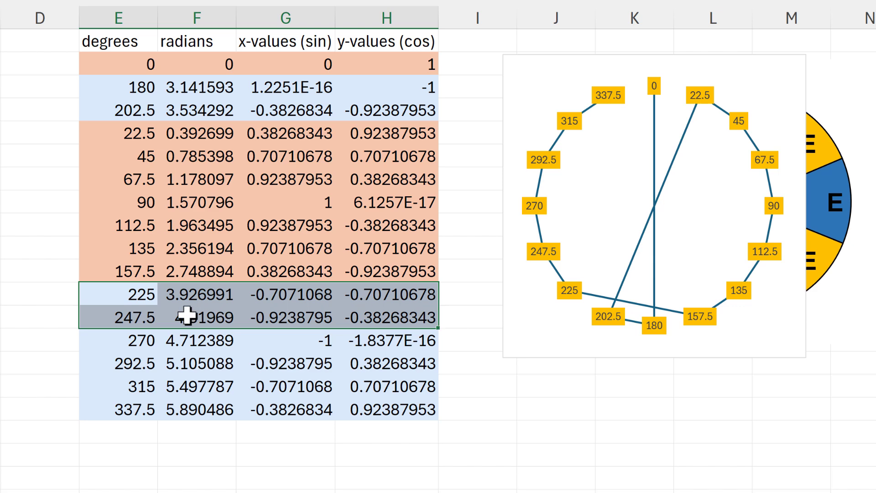
{"action": "left_click_drag", "start_coordinate": [220, 327], "coordinate": [217, 173]}
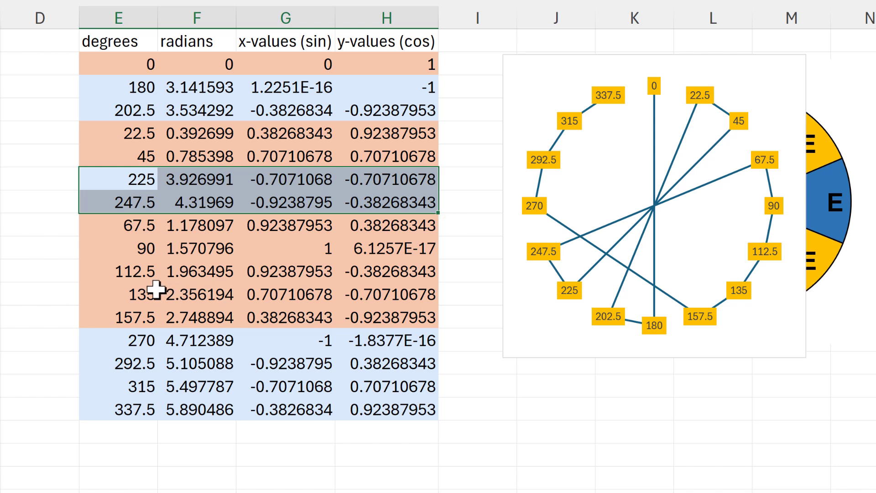
Step: Move the 270 and 292.5-degree rows directly below the 90 row, and the 315 and 337.5 rows directly below the 135 row
{"action": "left_click_drag", "start_coordinate": [137, 338], "coordinate": [329, 272]}
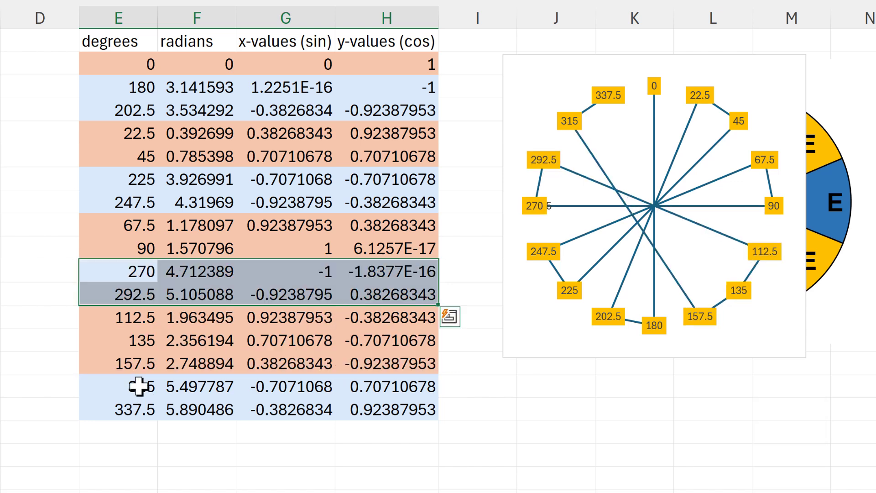
{"action": "left_click_drag", "start_coordinate": [136, 386], "coordinate": [375, 415]}
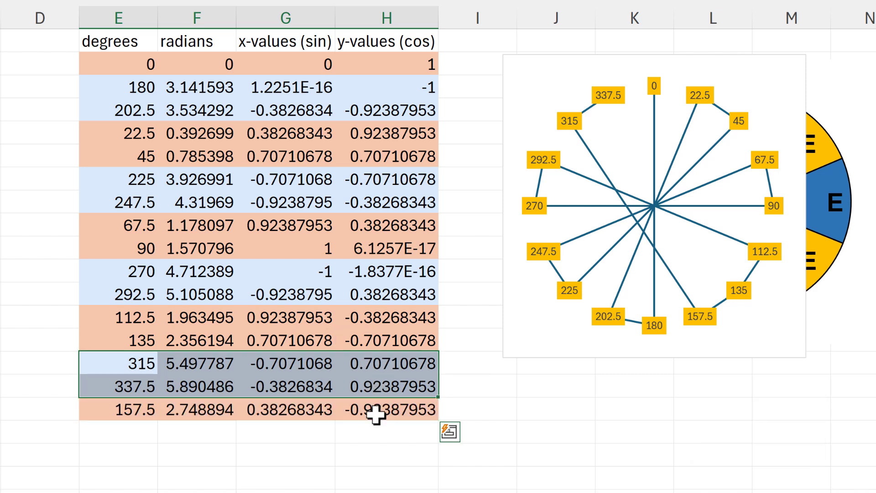
{"action": "left_click", "coordinate": [582, 400]}
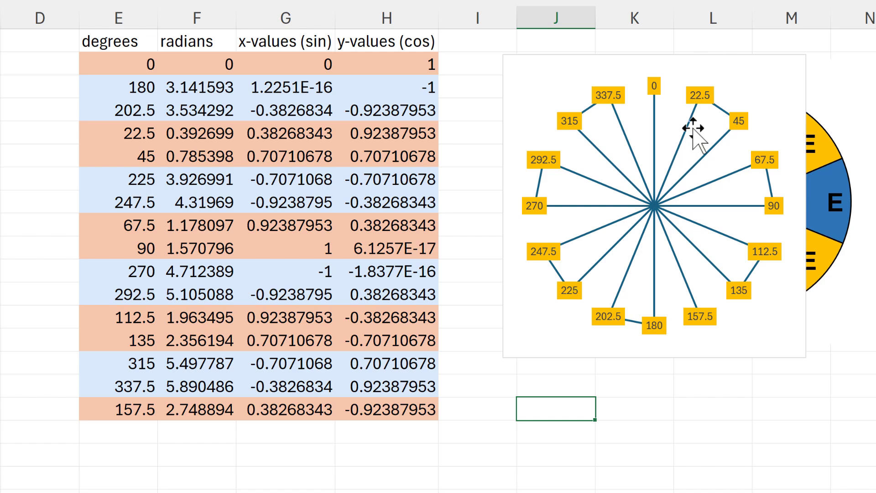
Step: Delete the degree data labels from the scatter chart
{"action": "left_click", "coordinate": [757, 167]}
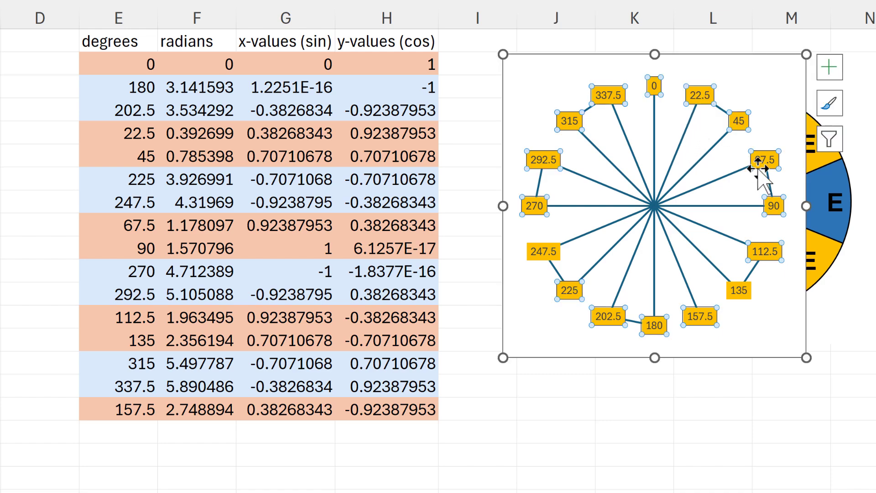
{"action": "double_click", "coordinate": [757, 169]}
{"action": "key", "text": "Delete"}
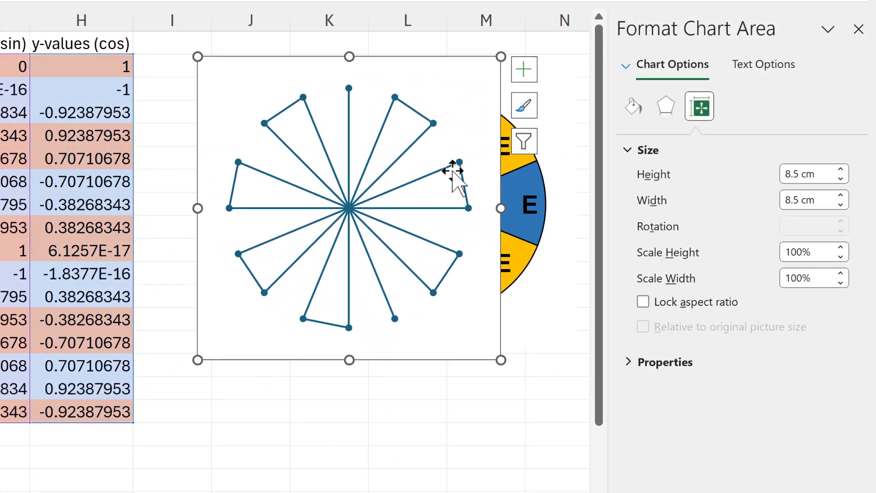
Step: Format the scatter series line as black with a width of 1 pt
{"action": "left_click", "coordinate": [454, 172]}
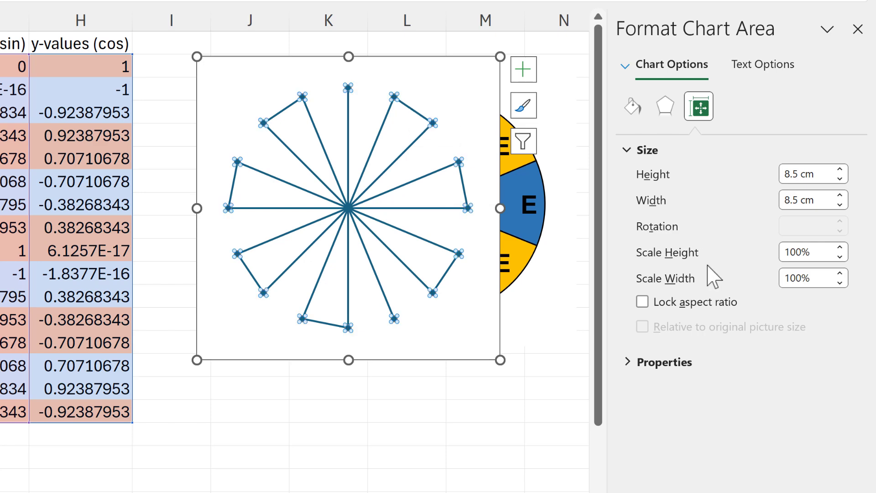
{"action": "left_click", "coordinate": [631, 111]}
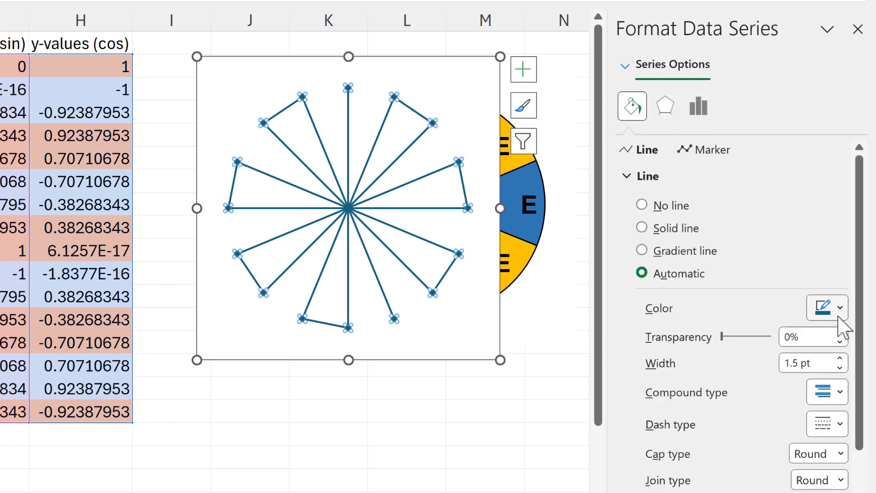
{"action": "left_click", "coordinate": [839, 308]}
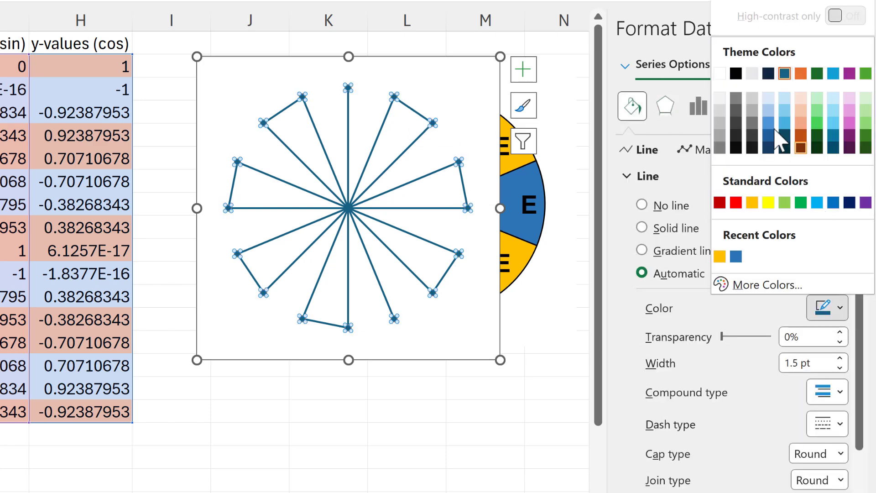
{"action": "left_click", "coordinate": [737, 74]}
{"action": "left_click", "coordinate": [840, 368]}
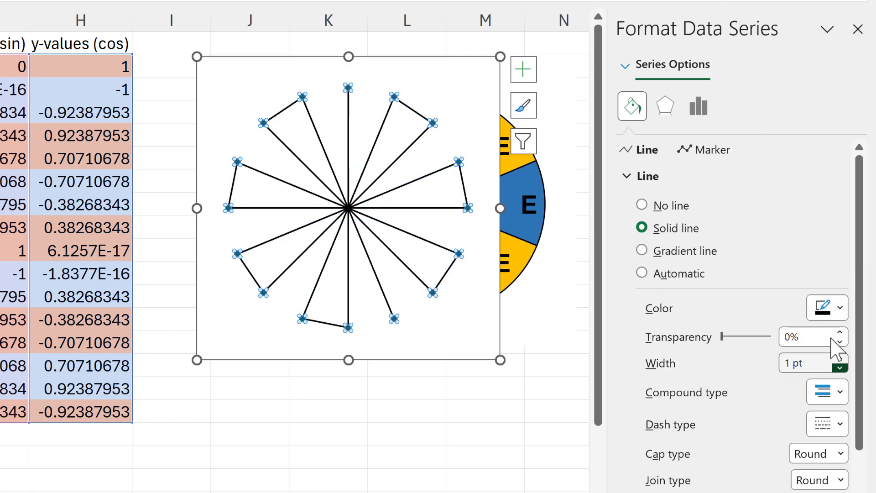
Step: Remove the markers from the scatter series
{"action": "left_click", "coordinate": [715, 150]}
{"action": "left_click", "coordinate": [698, 178]}
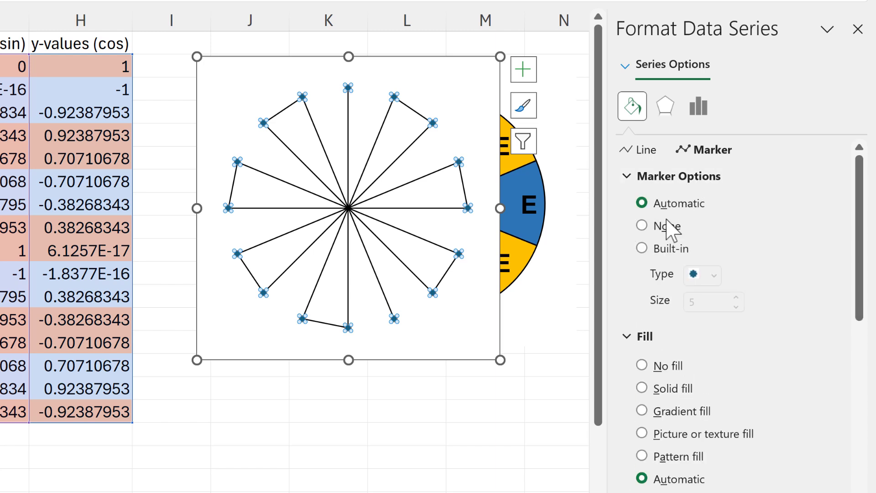
{"action": "left_click", "coordinate": [667, 227]}
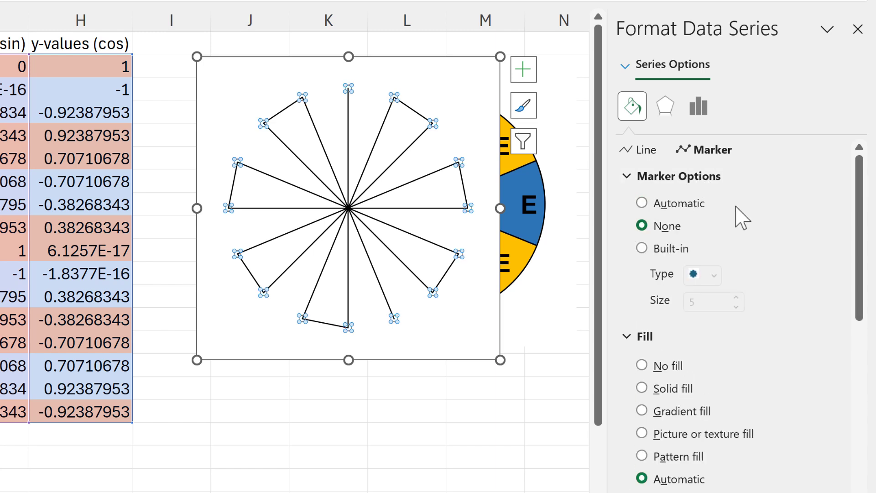
Step: Set the outer segment connecting the 22.5 and 45-degree points to no line
{"action": "left_click", "coordinate": [644, 149]}
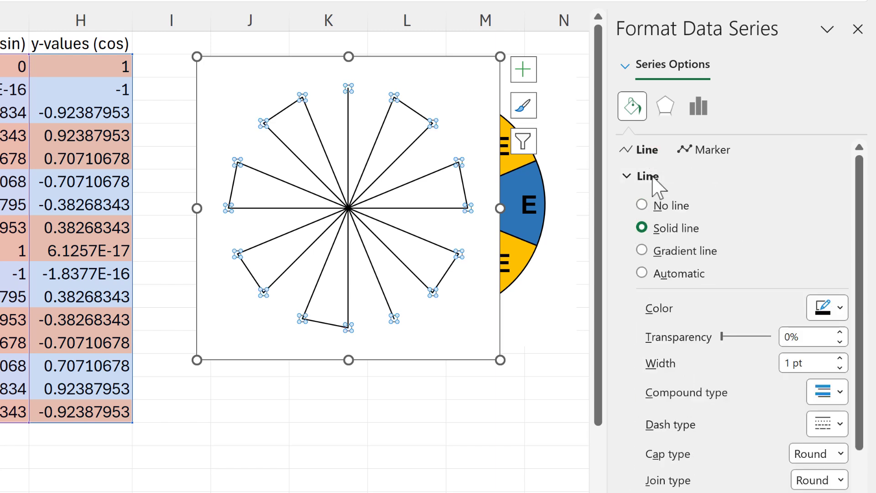
{"action": "left_click", "coordinate": [413, 111]}
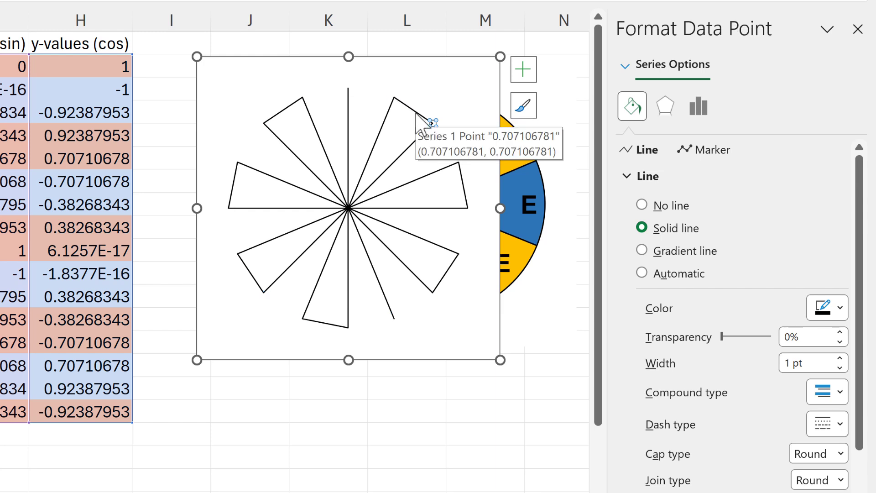
{"action": "left_click", "coordinate": [642, 206]}
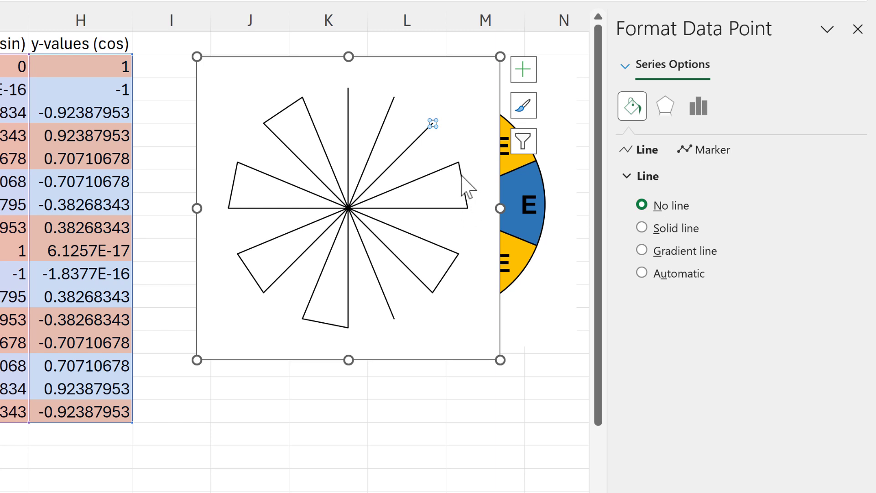
Step: Repeat the no-line formatting on every remaining outer connecting segment, leaving only the spokes through the centre
{"action": "key", "text": "ctrl+z"}
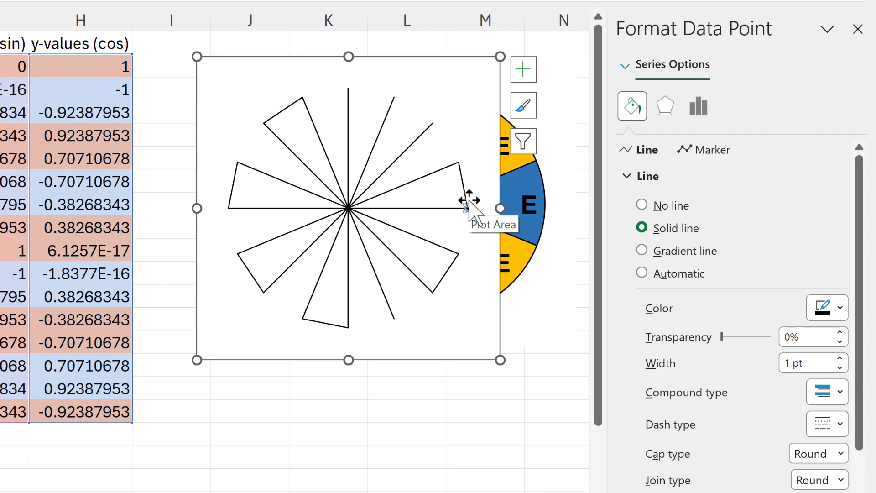
{"action": "key", "text": "F4"}
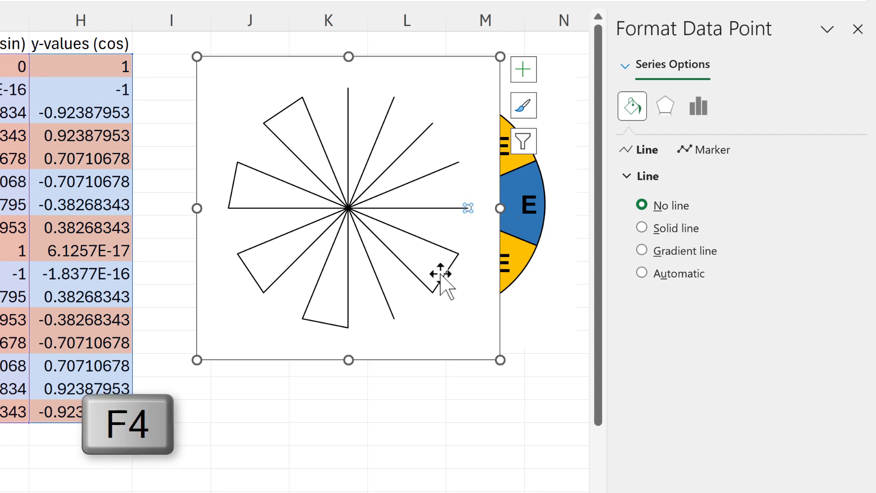
{"action": "key", "text": "ctrl+z"}
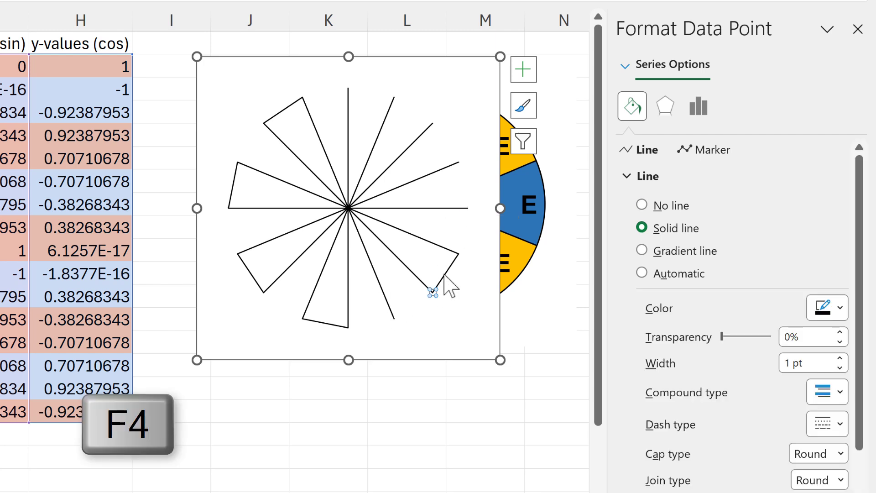
{"action": "key", "text": "F4"}
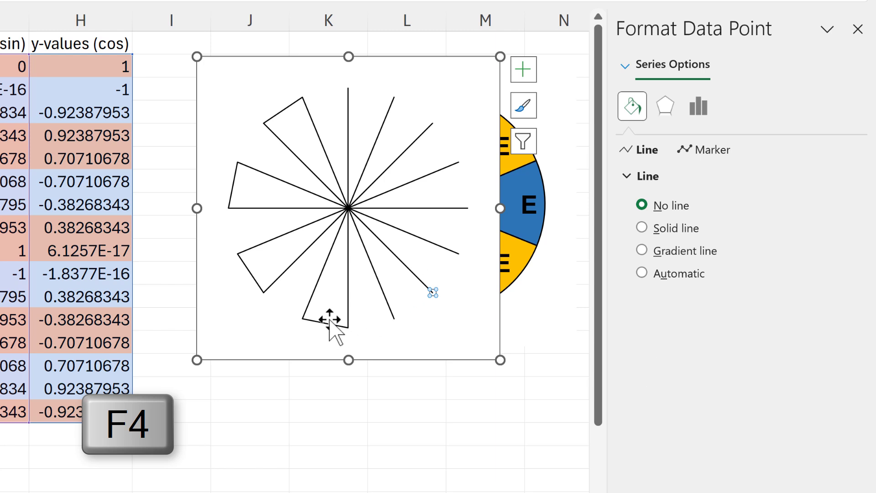
{"action": "left_click", "coordinate": [321, 316]}
{"action": "key", "text": "F4"}
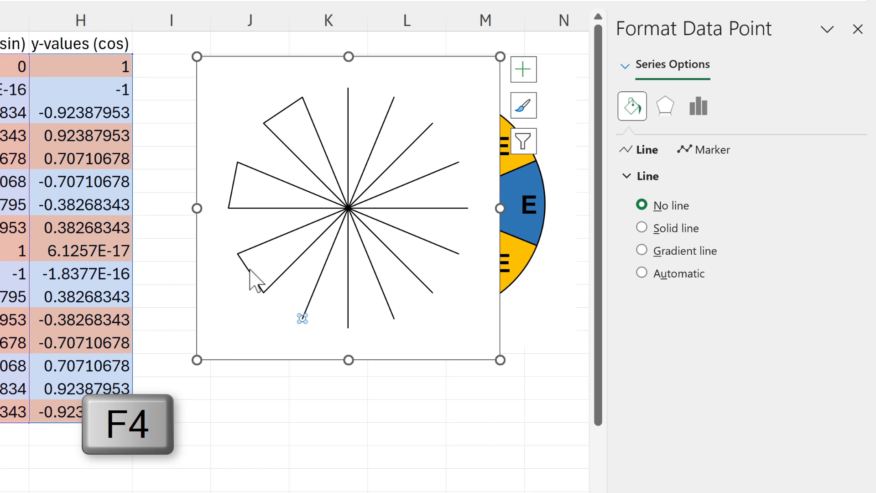
{"action": "left_click", "coordinate": [250, 274]}
{"action": "key", "text": "F4"}
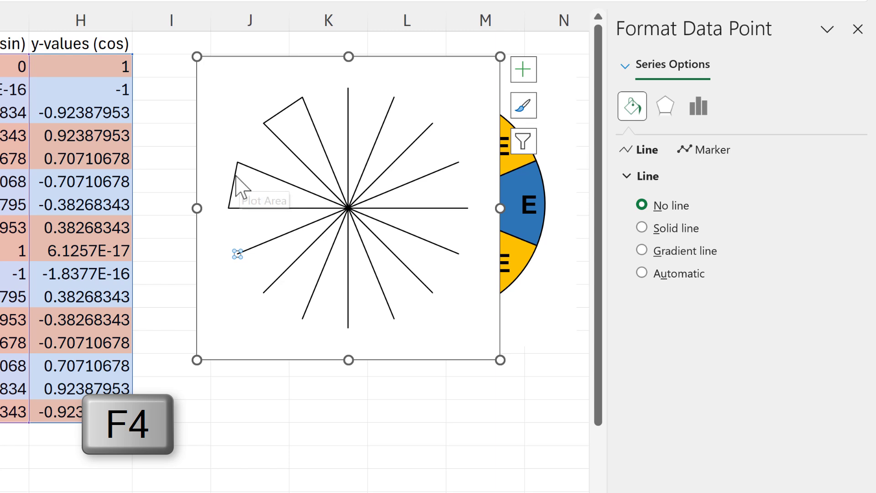
{"action": "left_click", "coordinate": [236, 176]}
{"action": "key", "text": "F4"}
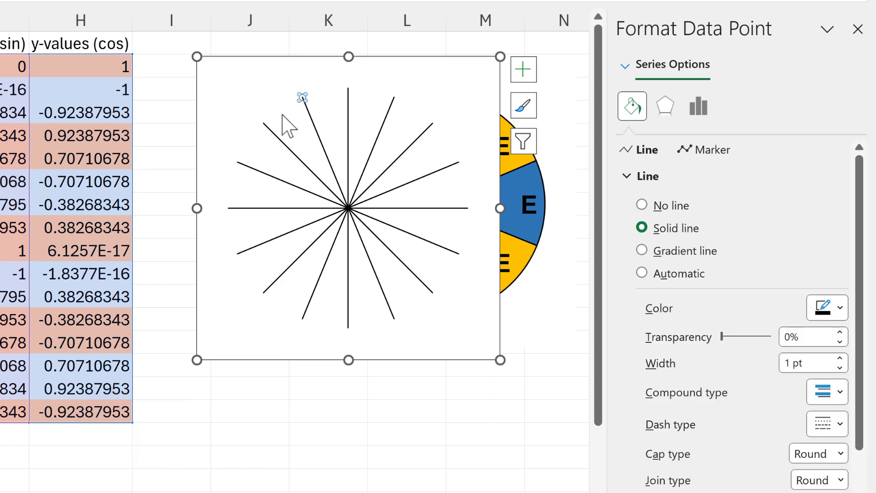
{"action": "key", "text": "F4"}
{"action": "left_click", "coordinate": [352, 403]}
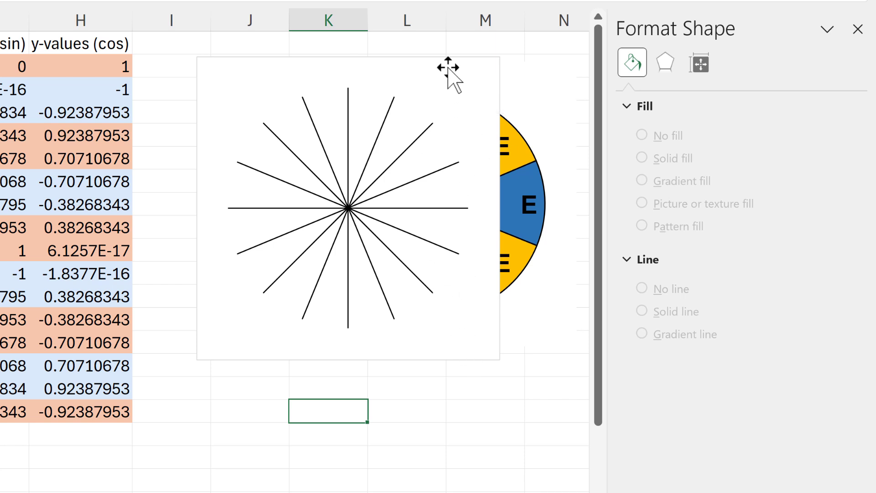
Step: Remove the border from the scatter chart area
{"action": "left_click", "coordinate": [493, 84]}
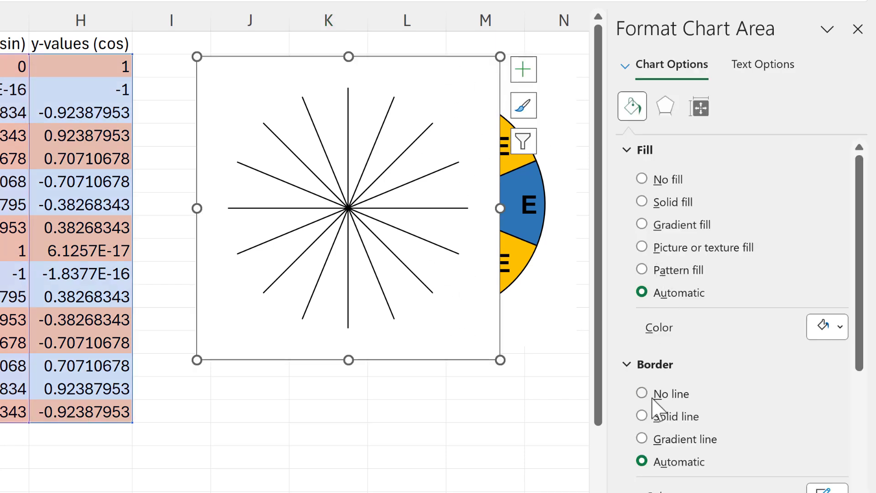
{"action": "left_click", "coordinate": [650, 396]}
{"action": "left_click", "coordinate": [445, 396]}
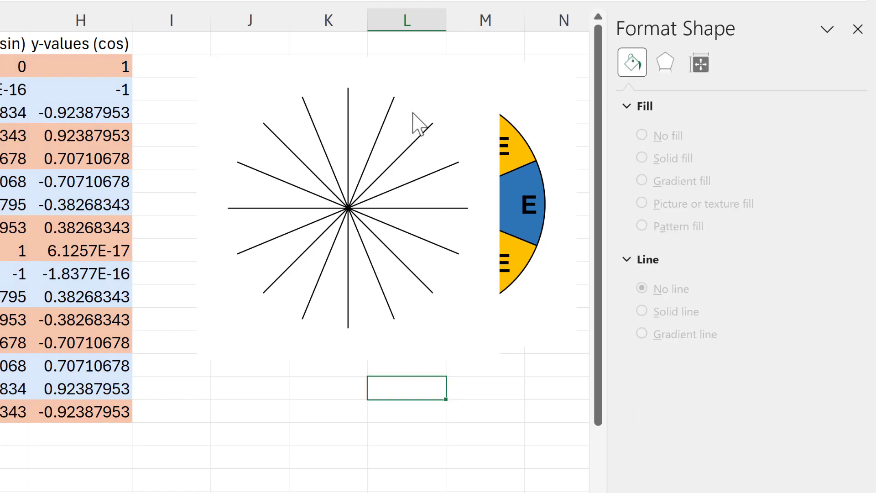
Step: Bring the compass pie chart to the front and set its chart area to no fill
{"action": "left_click", "coordinate": [532, 99]}
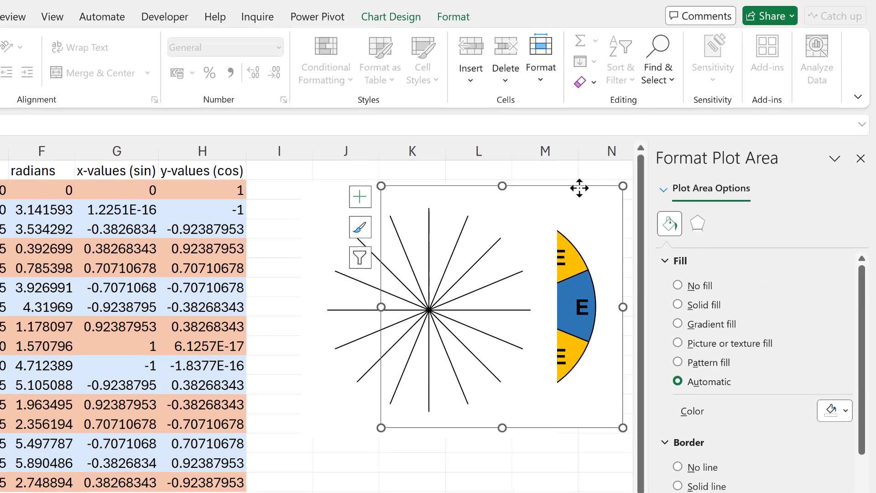
{"action": "left_click", "coordinate": [526, 64]}
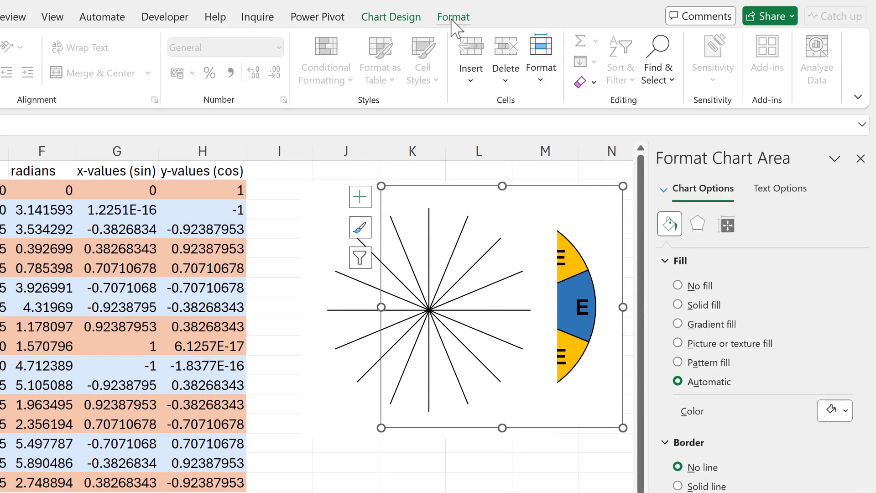
{"action": "left_click", "coordinate": [453, 18]}
{"action": "left_click", "coordinate": [503, 42]}
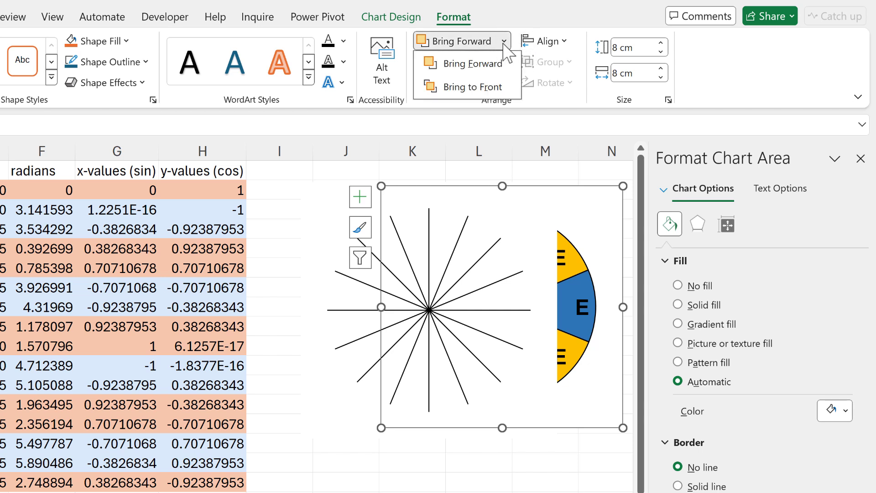
{"action": "left_click", "coordinate": [499, 84]}
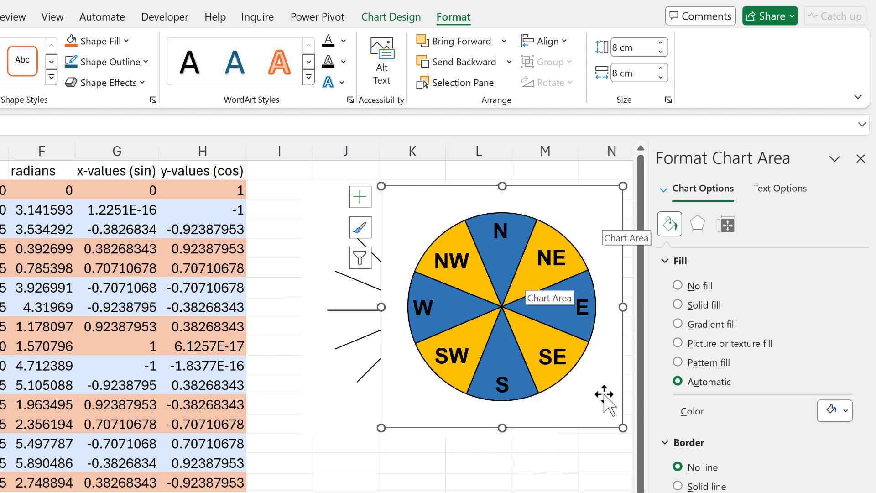
{"action": "left_click", "coordinate": [678, 286]}
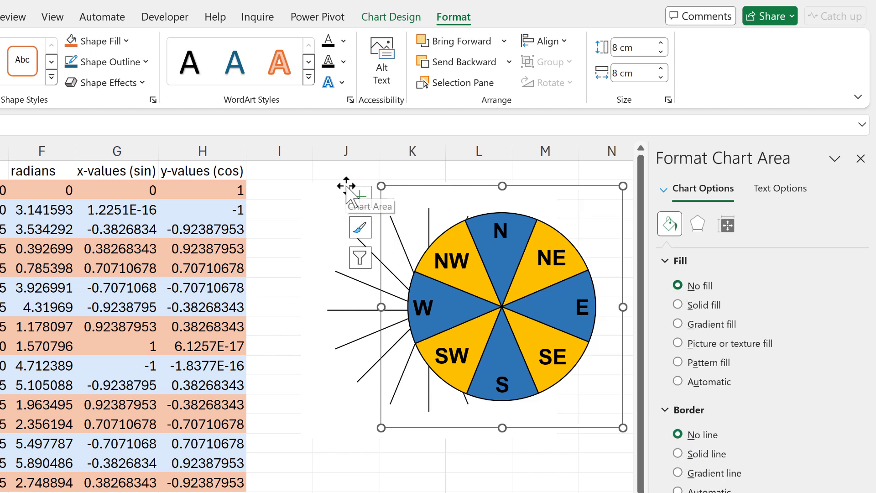
Step: Align the pie chart and the spokes chart with each other by their horizontal centres and vertical middles
{"action": "key", "text": "ctrl+a"}
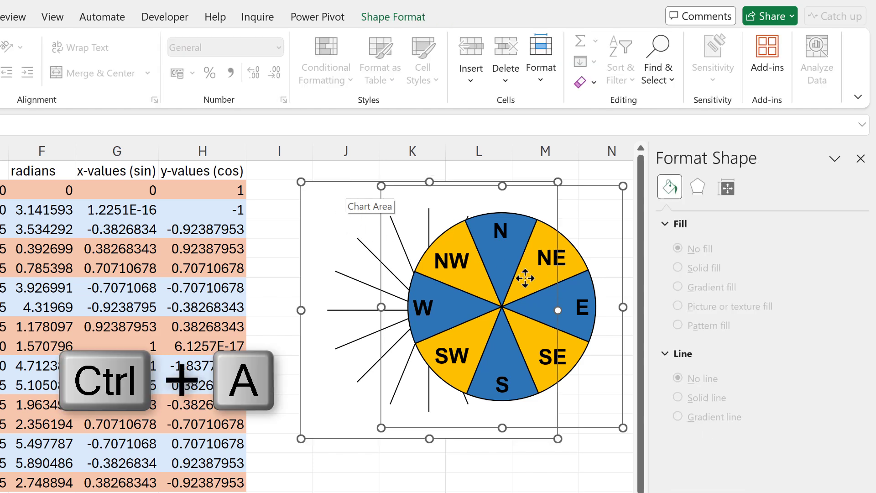
{"action": "left_click", "coordinate": [415, 17]}
{"action": "left_click", "coordinate": [560, 41]}
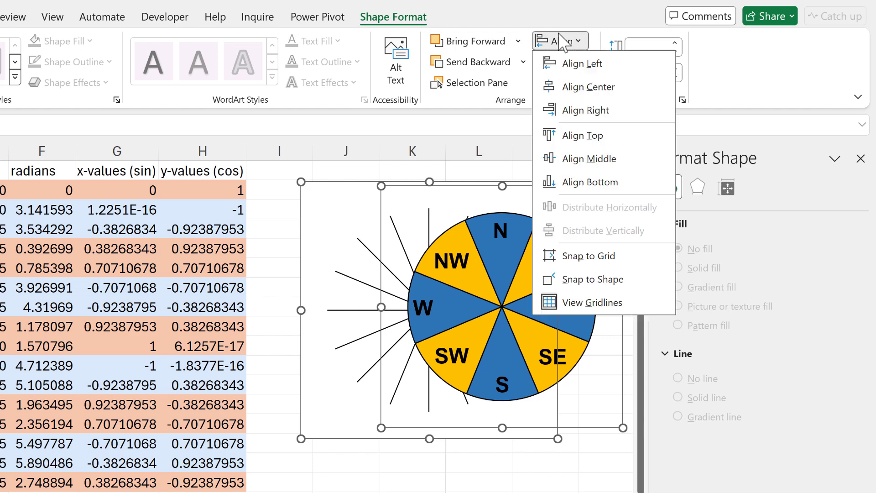
{"action": "left_click", "coordinate": [588, 87]}
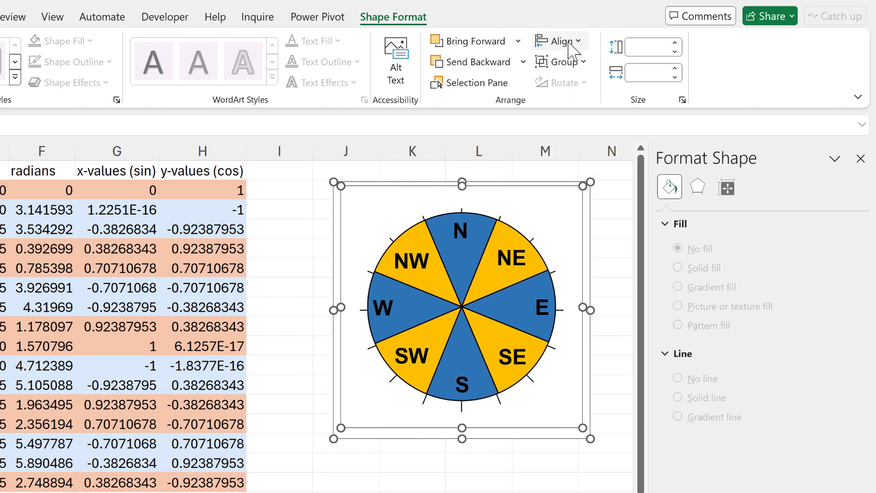
{"action": "left_click", "coordinate": [561, 41]}
{"action": "left_click", "coordinate": [608, 170]}
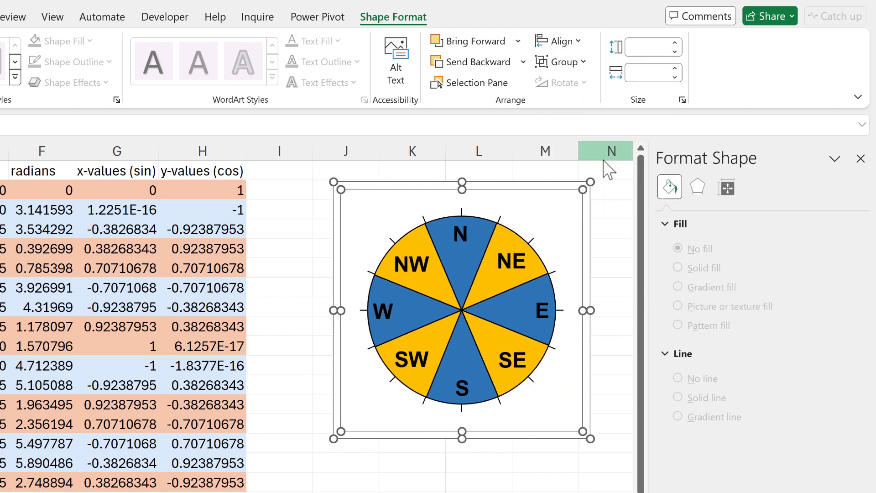
{"action": "left_click", "coordinate": [449, 482]}
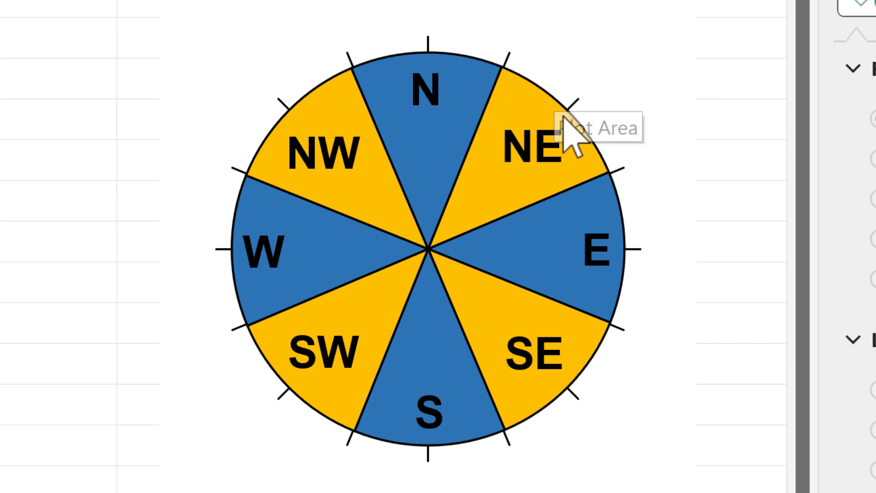
Step: Set the first degrees value in E2 to -0.5 to rotate the spokes slightly against the pie slices
{"action": "left_click", "coordinate": [502, 80]}
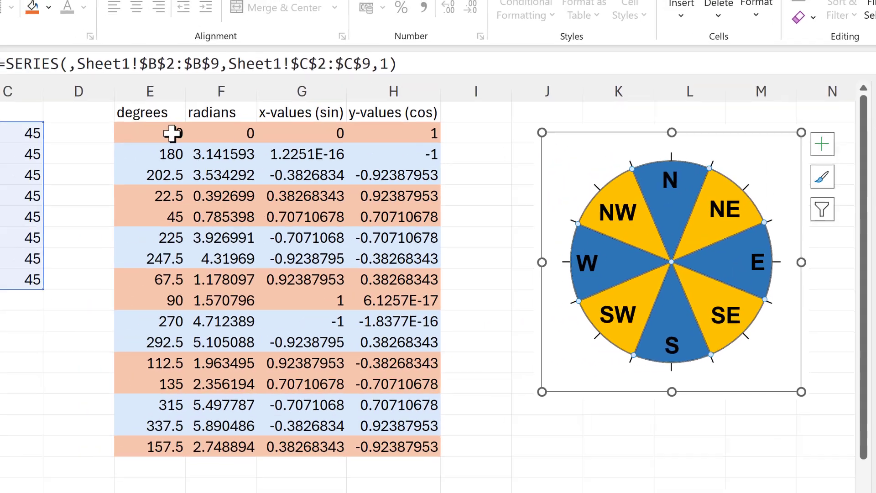
{"action": "left_click", "coordinate": [169, 133]}
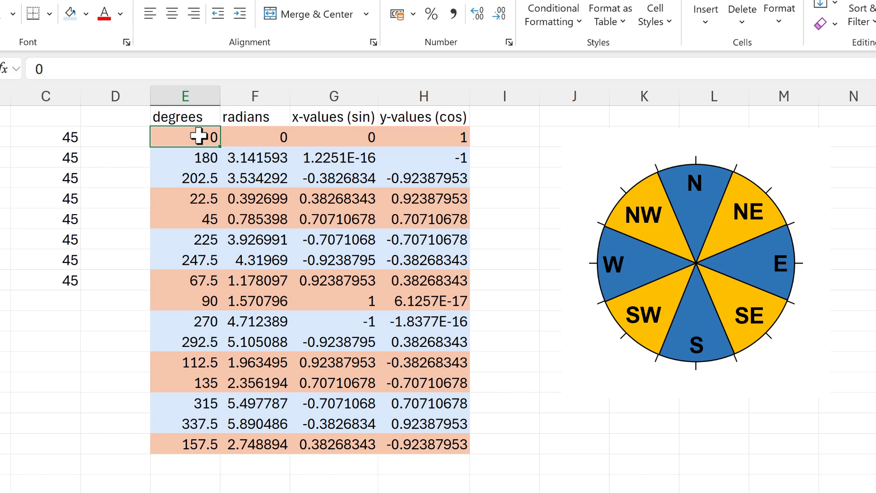
{"action": "type", "text": "-0.5"}
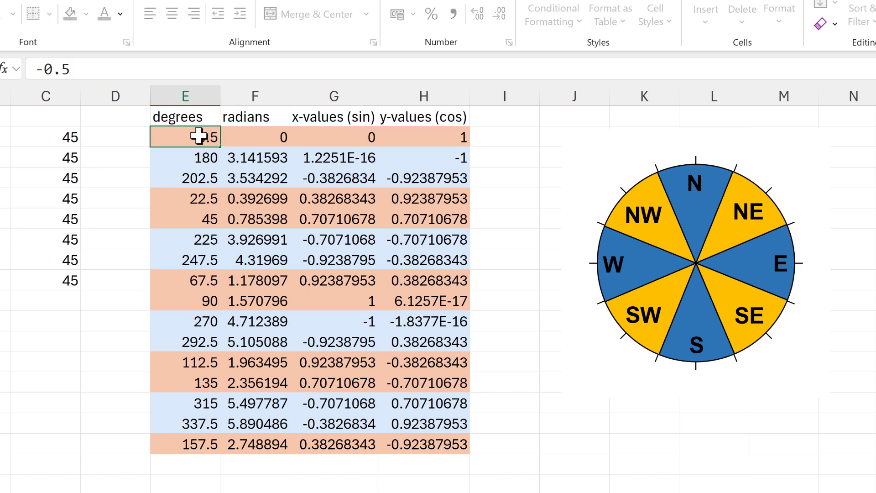
{"action": "key", "text": "Return"}
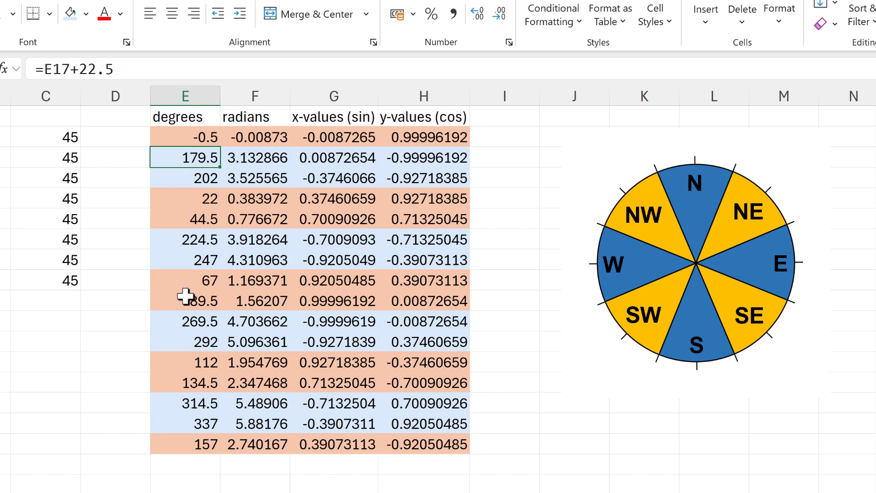
{"action": "left_click", "coordinate": [177, 139]}
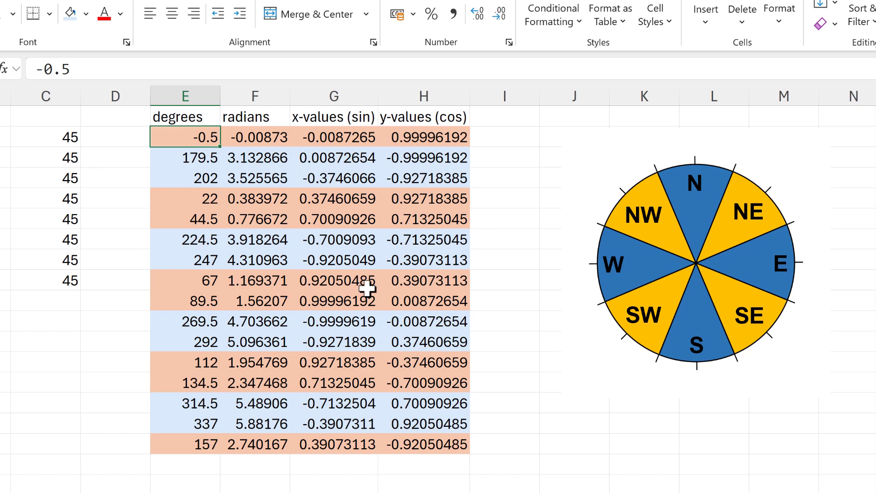
{"action": "left_click", "coordinate": [683, 444]}
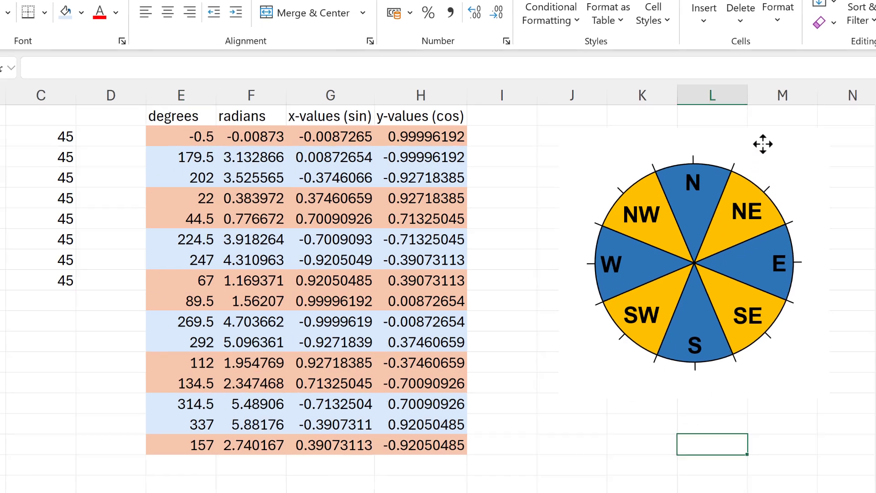
Step: Separate the charts by moving the pie chart below the spokes chart and the spokes chart over to column M
{"action": "left_click", "coordinate": [755, 215]}
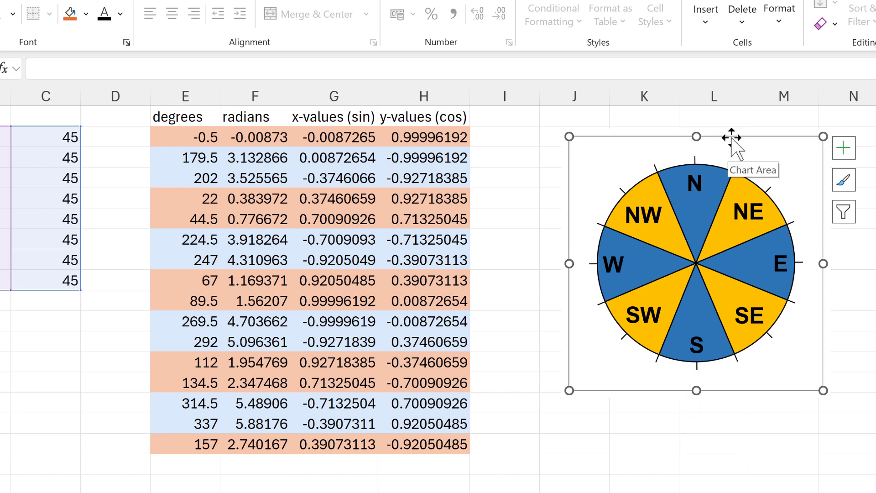
{"action": "left_click_drag", "start_coordinate": [731, 201], "coordinate": [720, 465]}
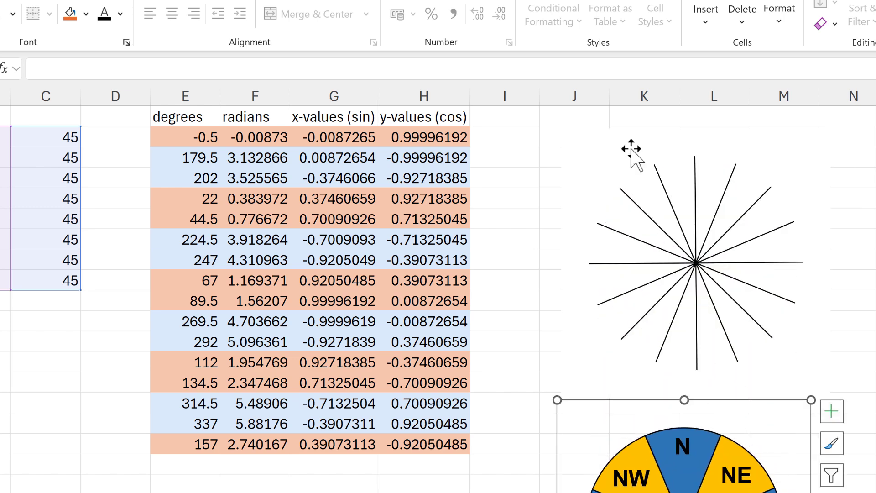
{"action": "left_click_drag", "start_coordinate": [615, 129], "coordinate": [798, 129]}
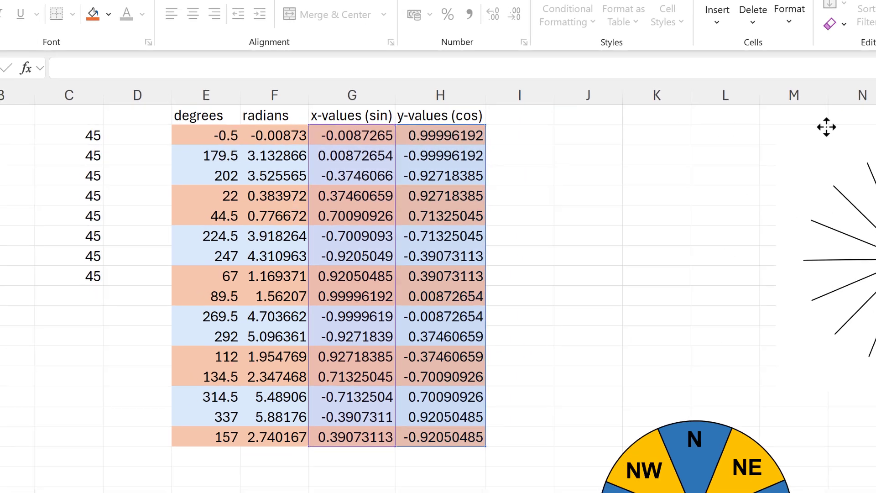
{"action": "scroll", "coordinate": [438, 274], "scroll_direction": "right", "scroll_amount": 3}
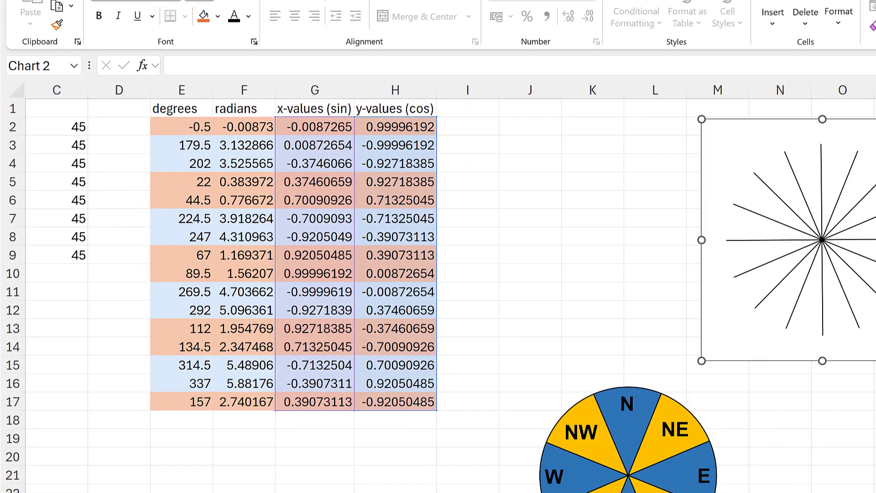
{"action": "scroll", "coordinate": [438, 274], "scroll_direction": "right", "scroll_amount": 1}
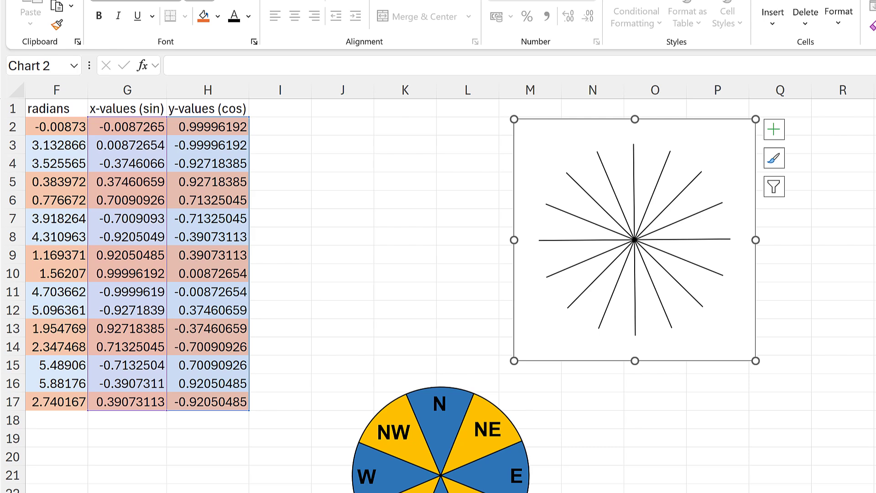
Step: Add the column headers labels, x and y in cells I1 to K1
{"action": "left_click", "coordinate": [383, 107]}
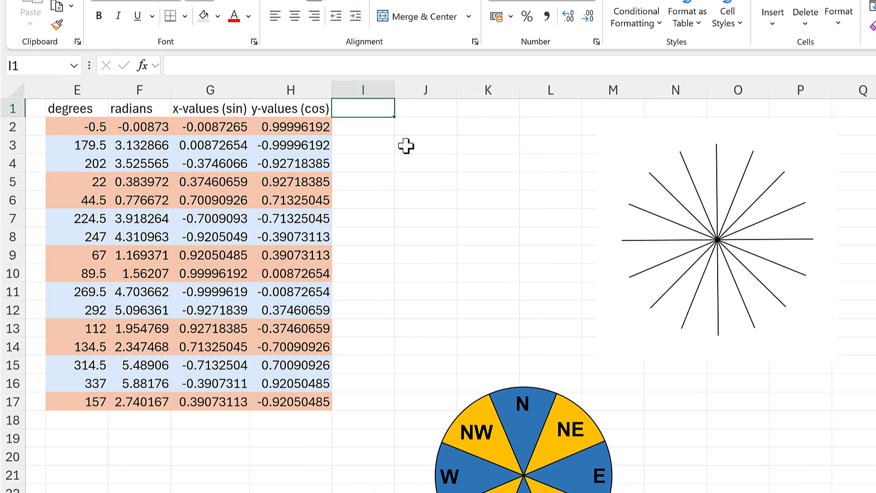
{"action": "type", "text": "labels"}
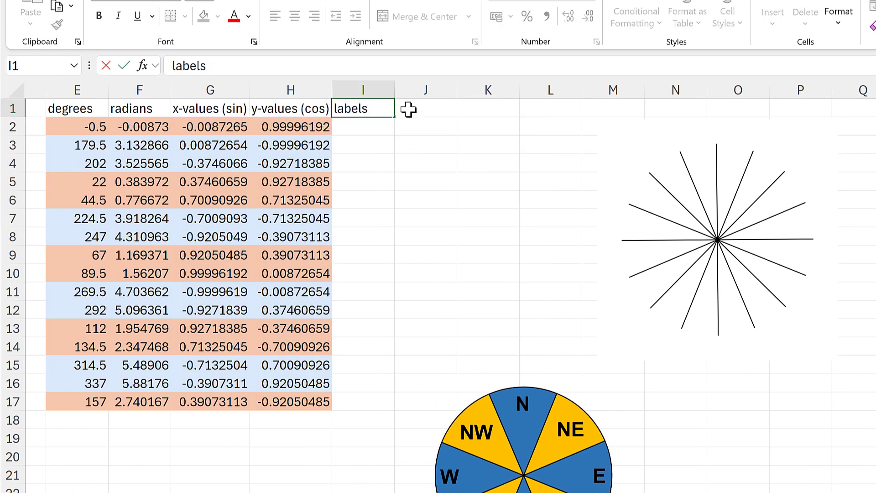
{"action": "left_click", "coordinate": [408, 109]}
{"action": "type", "text": "x"}
{"action": "left_click", "coordinate": [471, 107]}
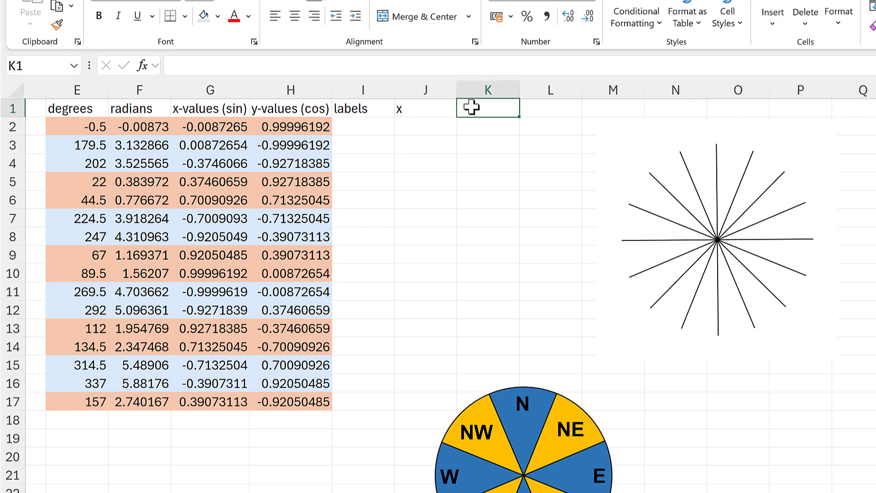
{"action": "type", "text": "y"}
{"action": "left_click", "coordinate": [457, 151]}
Step: Enter =E2+0.5 in I2 and fill the formula down the labels column to row 17
{"action": "left_click", "coordinate": [358, 123]}
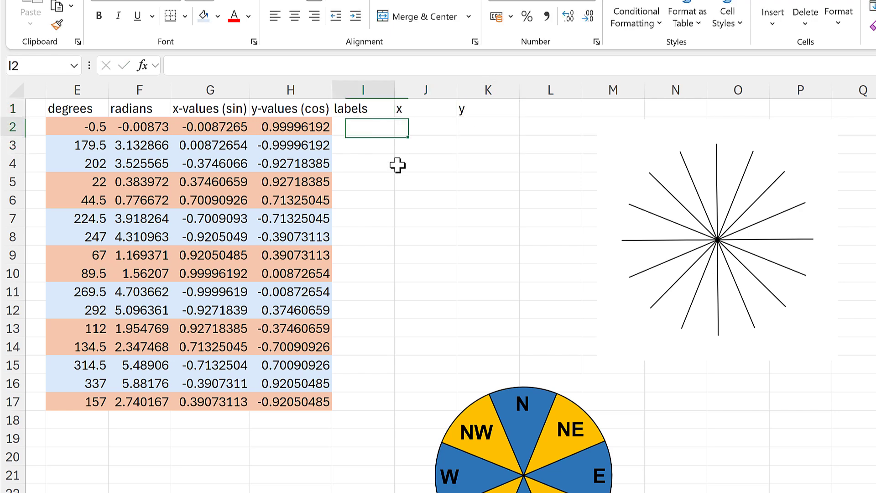
{"action": "type", "text": "="}
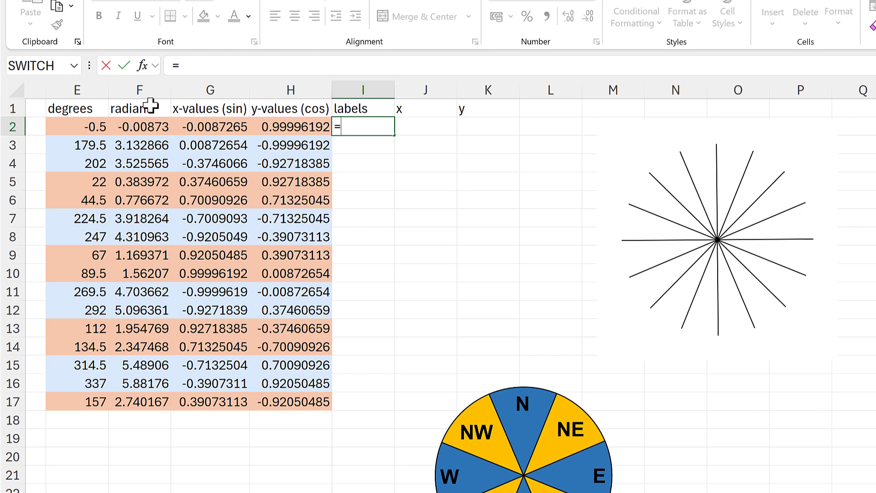
{"action": "left_click", "coordinate": [92, 126]}
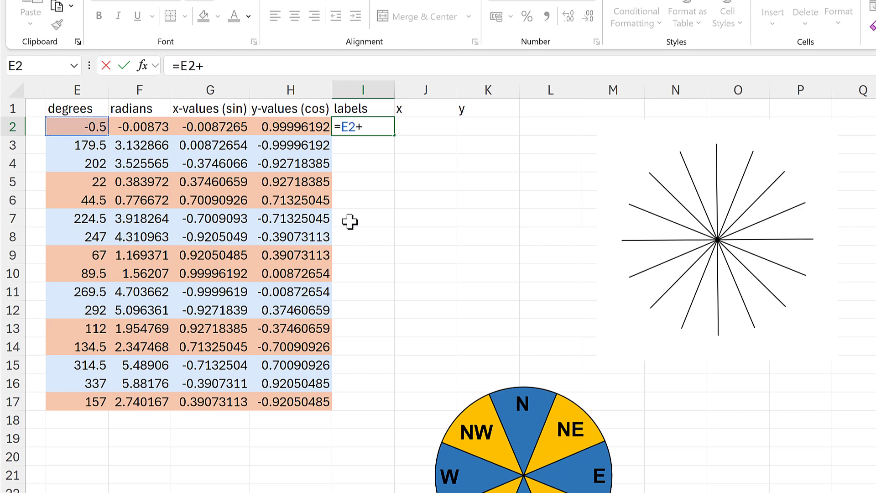
{"action": "type", "text": "+0.5"}
{"action": "key", "text": "Return"}
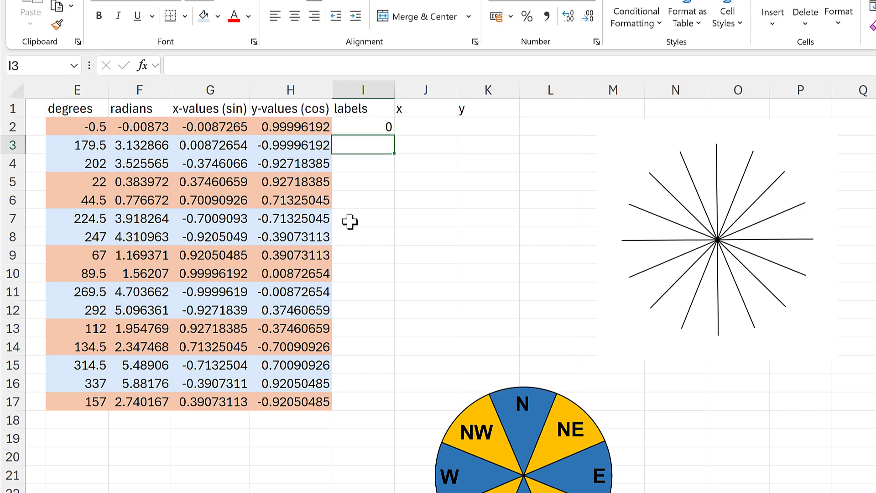
{"action": "left_click", "coordinate": [391, 129]}
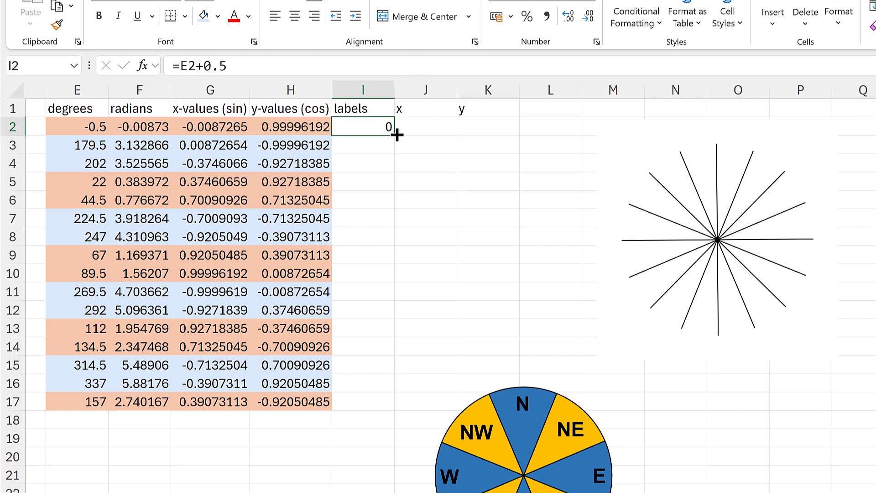
{"action": "double_click", "coordinate": [395, 135]}
Step: Enter =G2*1.15 in J2, then fill the formula across to K2 and down both columns to row 17
{"action": "left_click", "coordinate": [426, 126]}
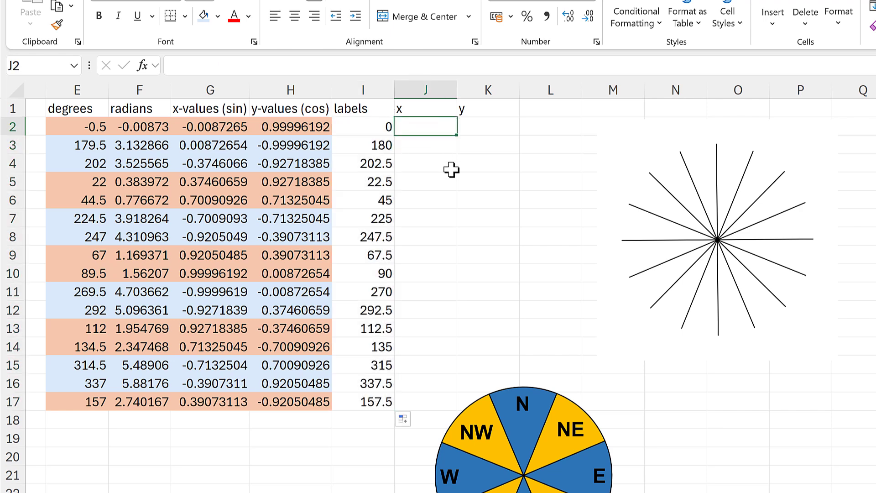
{"action": "type", "text": "="}
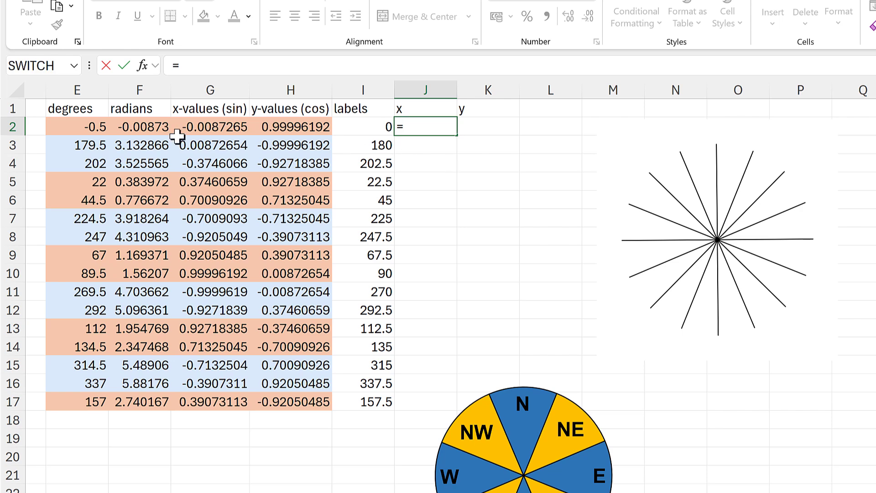
{"action": "key", "text": "Left"}
{"action": "key", "text": "Left"}
{"action": "key", "text": "Left"}
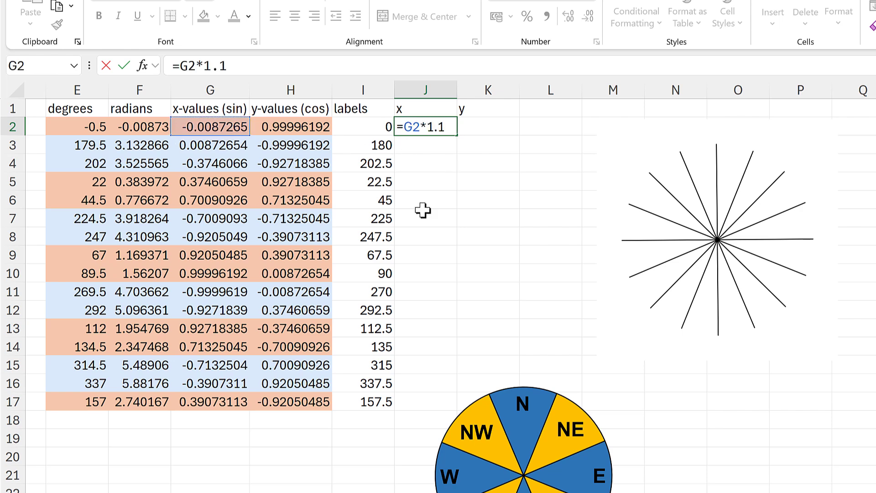
{"action": "type", "text": "*1.15"}
{"action": "key", "text": "Return"}
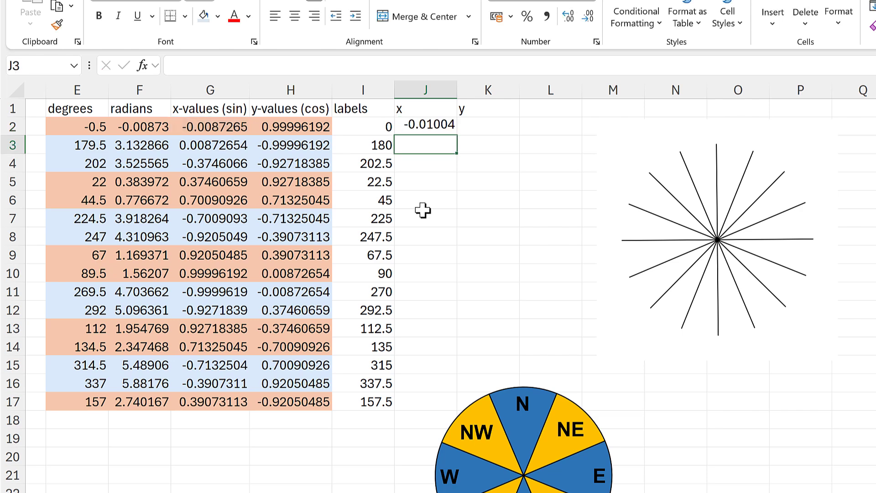
{"action": "left_click", "coordinate": [447, 128]}
{"action": "left_click_drag", "start_coordinate": [457, 135], "coordinate": [516, 136]}
{"action": "double_click", "coordinate": [517, 136]}
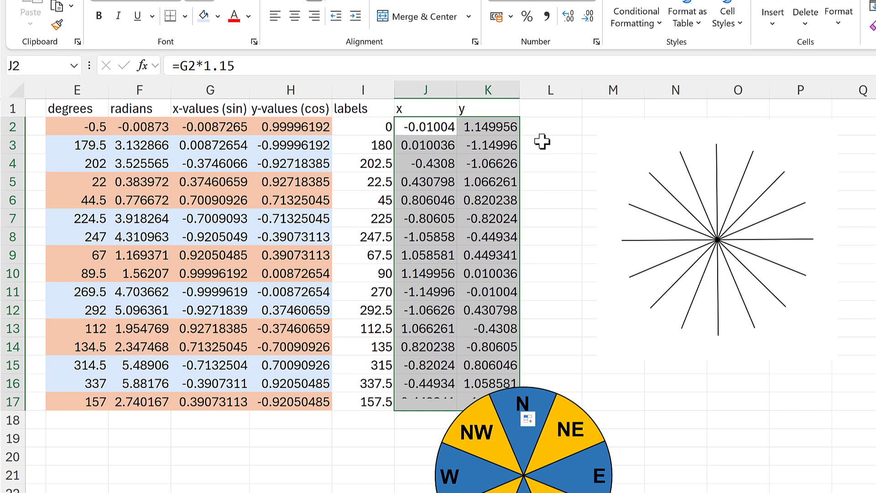
{"action": "left_click", "coordinate": [549, 129]}
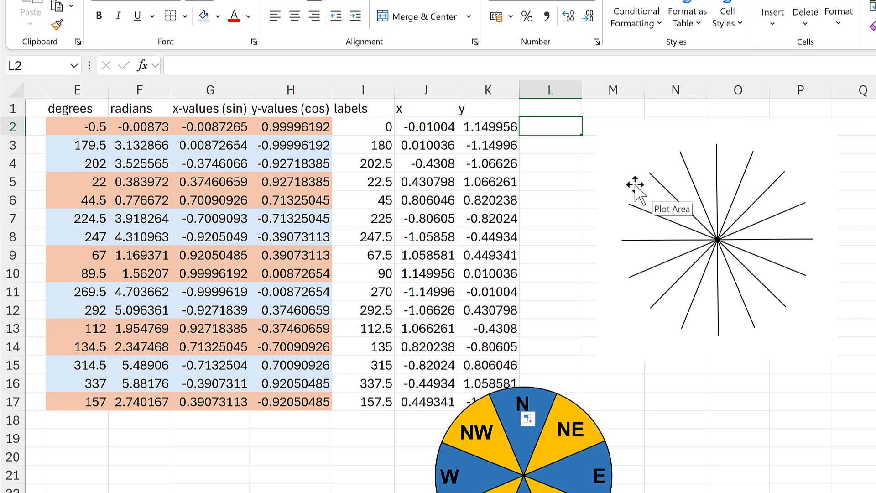
Step: Add a new data series to the spokes chart, named from cell I1, with X values from J2:J17
{"action": "left_click", "coordinate": [657, 126]}
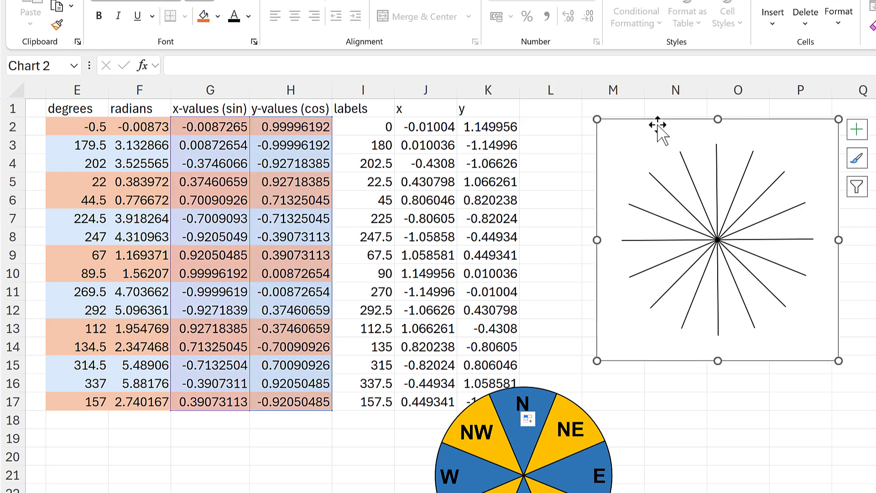
{"action": "right_click", "coordinate": [657, 125]}
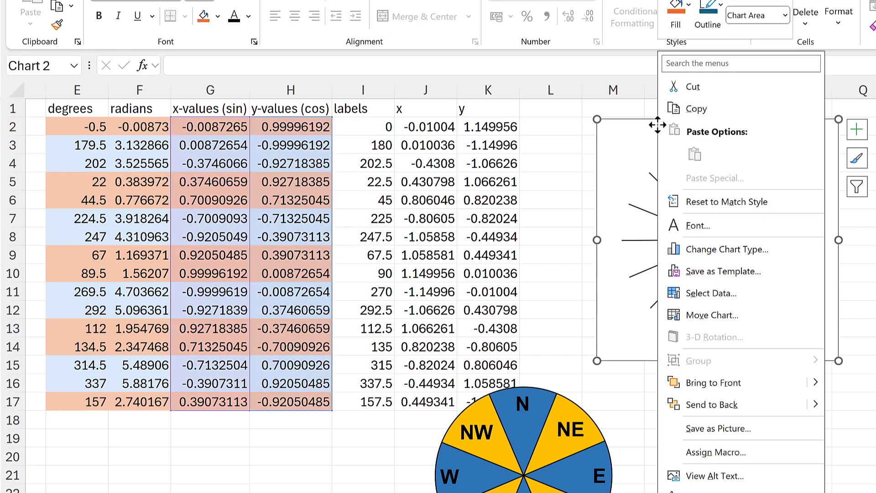
{"action": "left_click", "coordinate": [723, 294]}
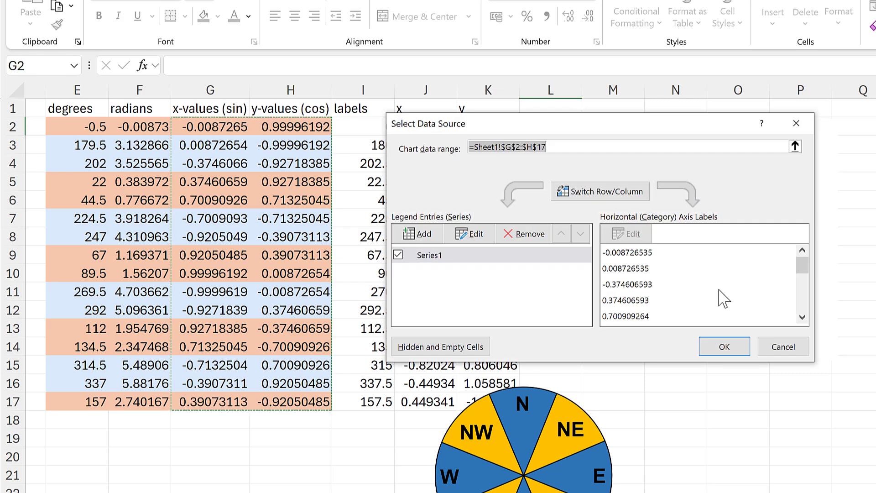
{"action": "left_click", "coordinate": [428, 239]}
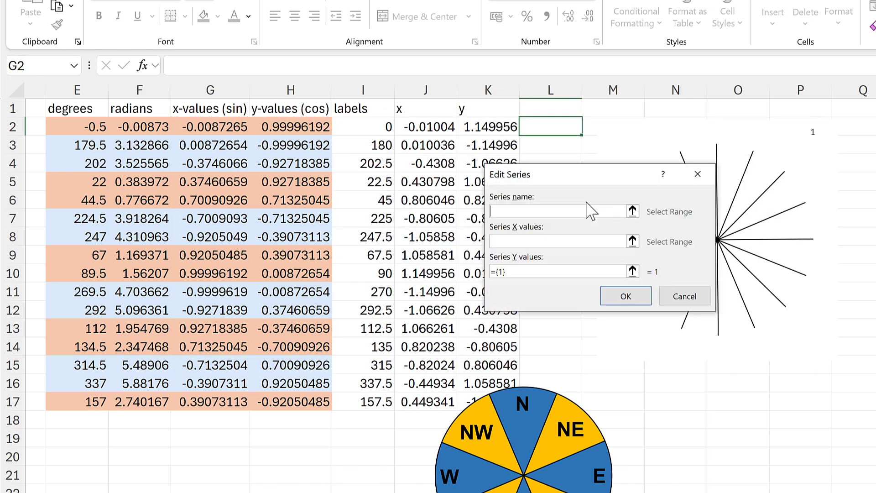
{"action": "left_click", "coordinate": [364, 112]}
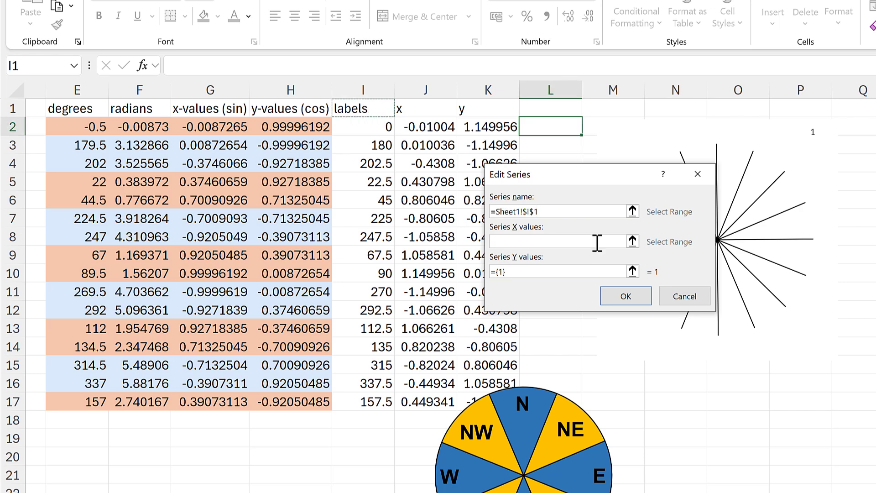
{"action": "left_click", "coordinate": [633, 245]}
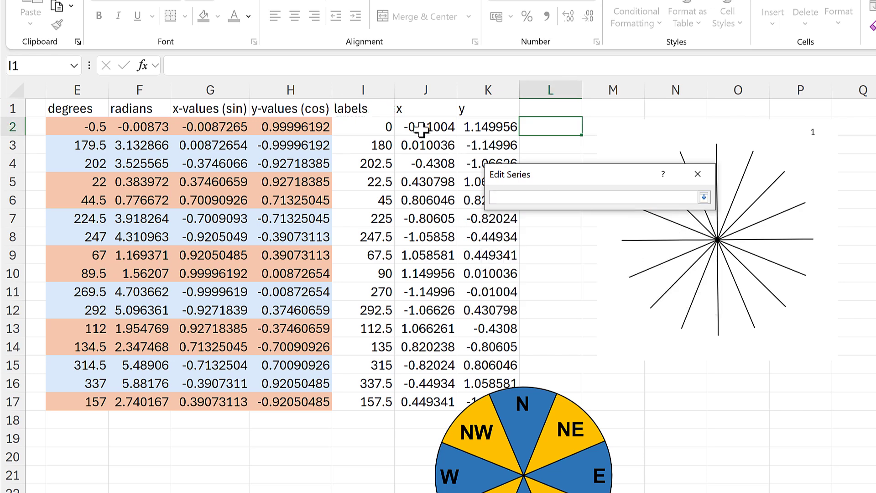
{"action": "left_click_drag", "start_coordinate": [424, 136], "coordinate": [433, 403]}
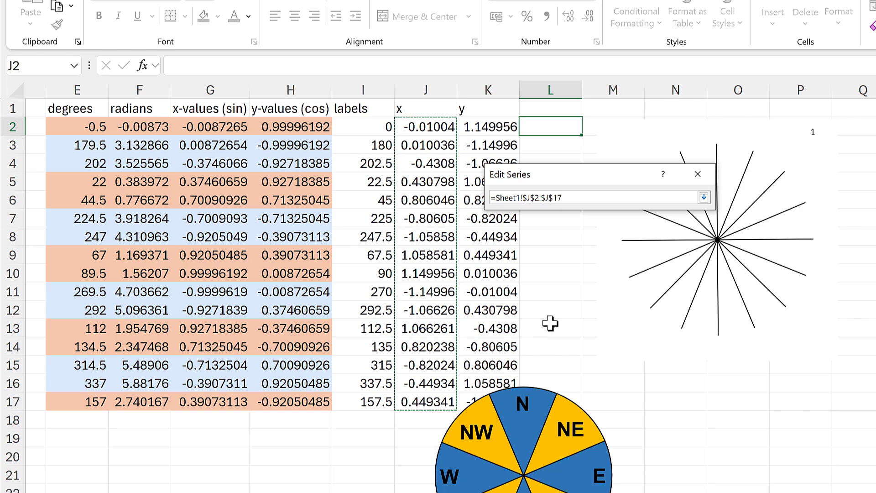
{"action": "key", "text": "Return"}
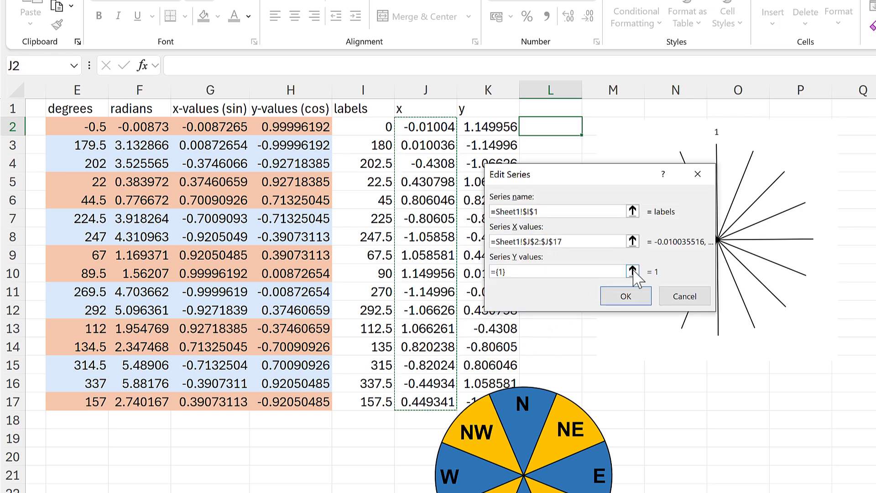
Step: Set the new series' Y values to K2:K17 and apply the chart's data source changes
{"action": "left_click", "coordinate": [630, 270]}
{"action": "left_click_drag", "start_coordinate": [483, 129], "coordinate": [483, 402]}
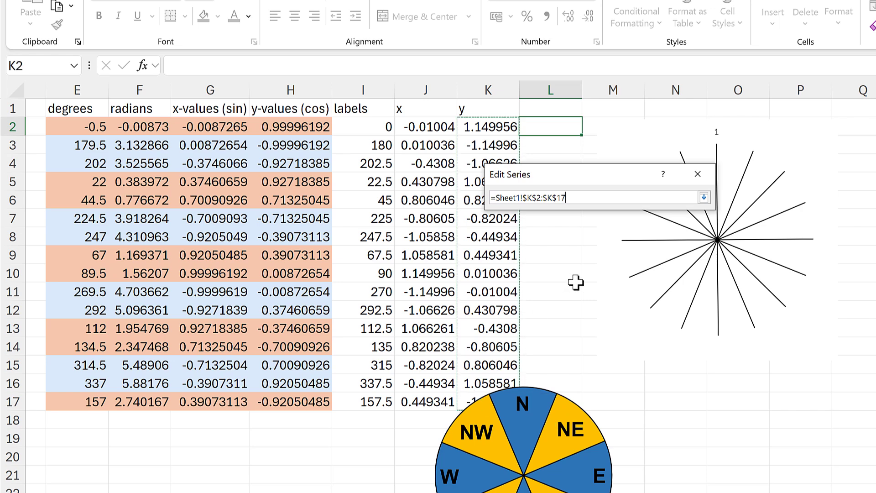
{"action": "key", "text": "Return"}
{"action": "left_click", "coordinate": [627, 296]}
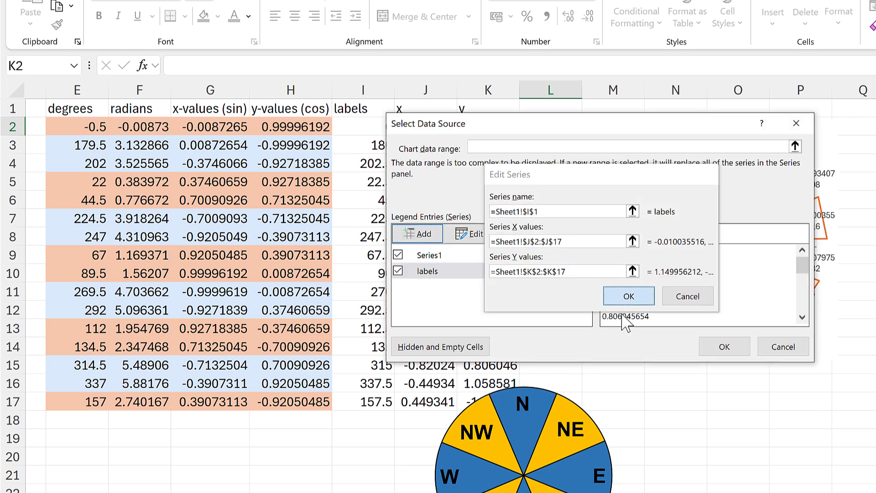
{"action": "left_click", "coordinate": [711, 347]}
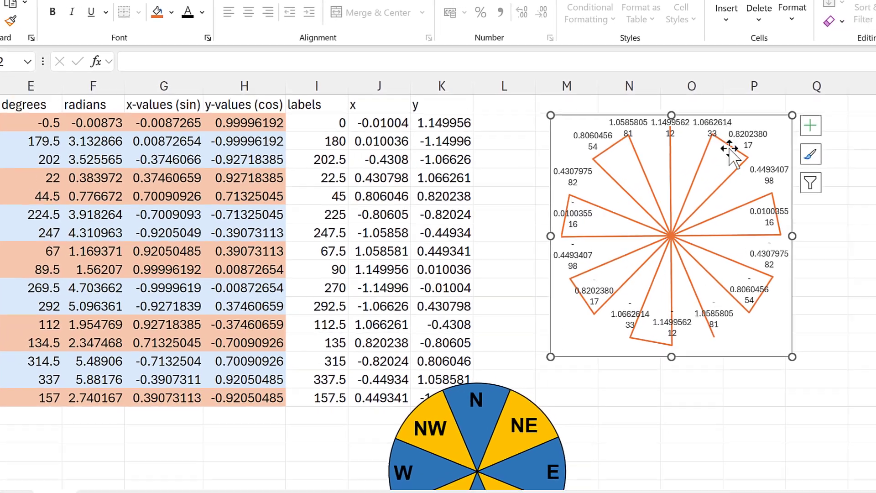
Step: Format the labels series in the spokes chart with no line
{"action": "double_click", "coordinate": [772, 155]}
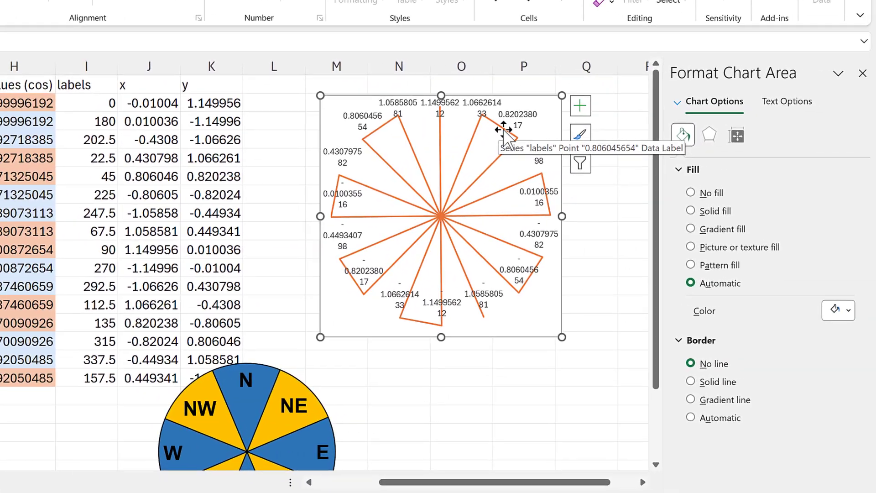
{"action": "left_click", "coordinate": [779, 181]}
{"action": "left_click", "coordinate": [543, 174]}
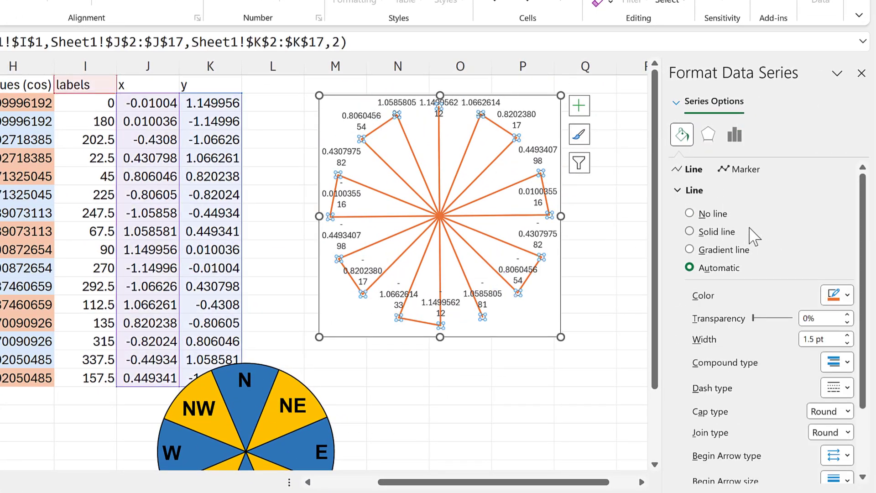
{"action": "left_click", "coordinate": [714, 215]}
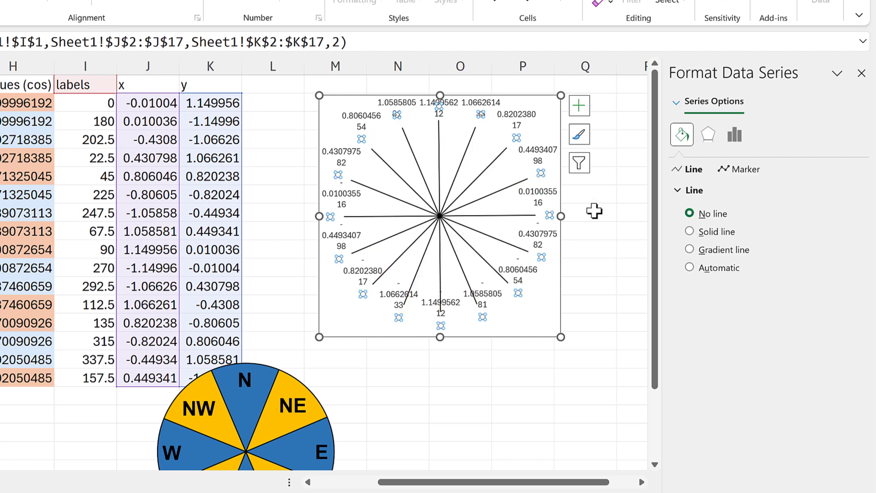
Step: Make the data labels of the labels series show the cell values from I2:I17
{"action": "left_click", "coordinate": [521, 114]}
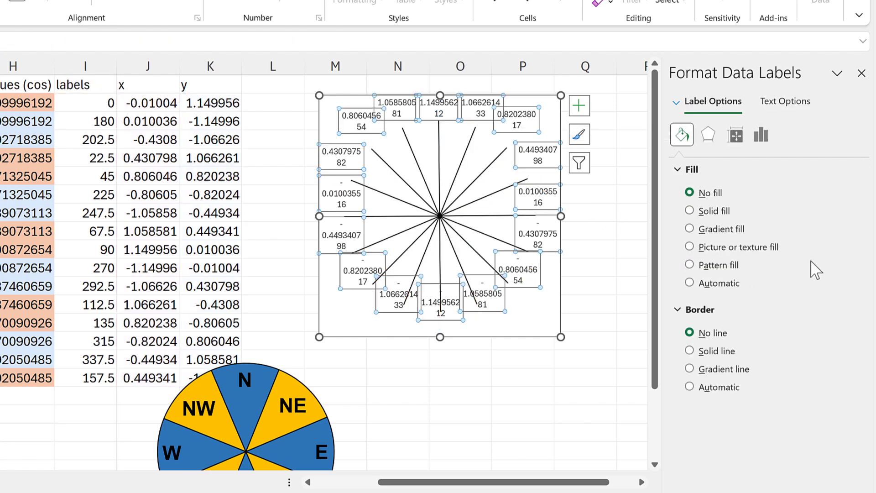
{"action": "left_click", "coordinate": [761, 135]}
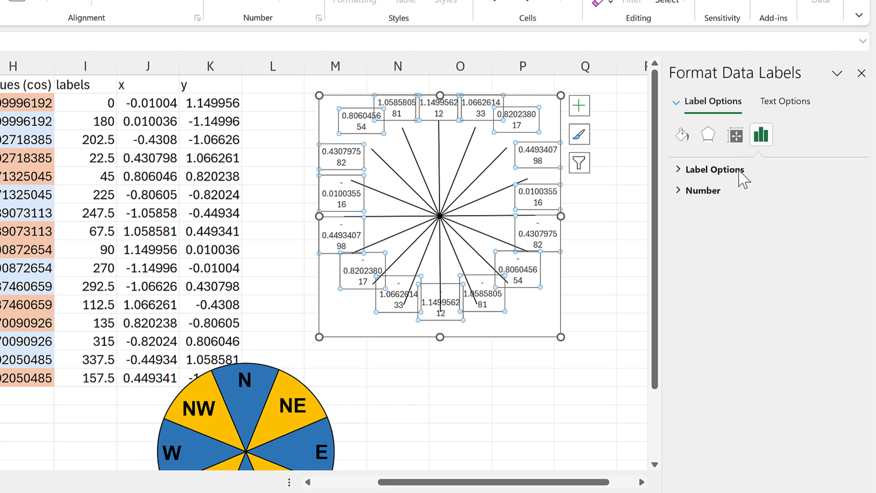
{"action": "left_click", "coordinate": [740, 172]}
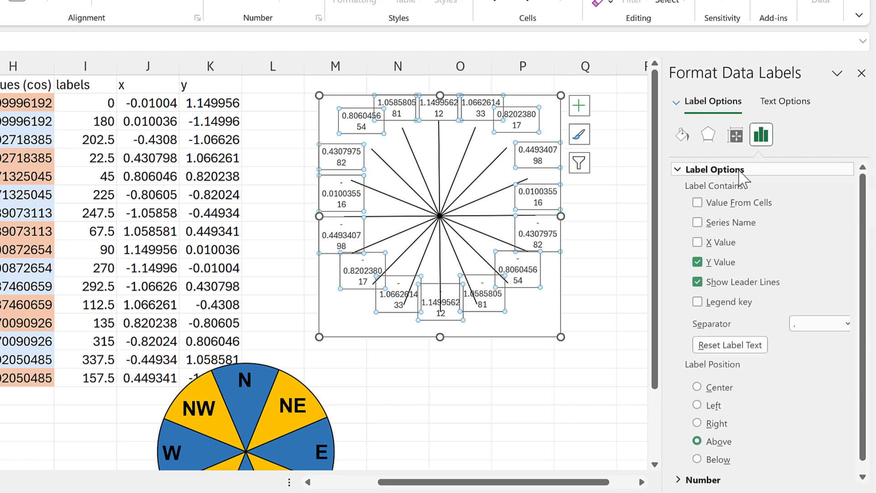
{"action": "left_click", "coordinate": [697, 205]}
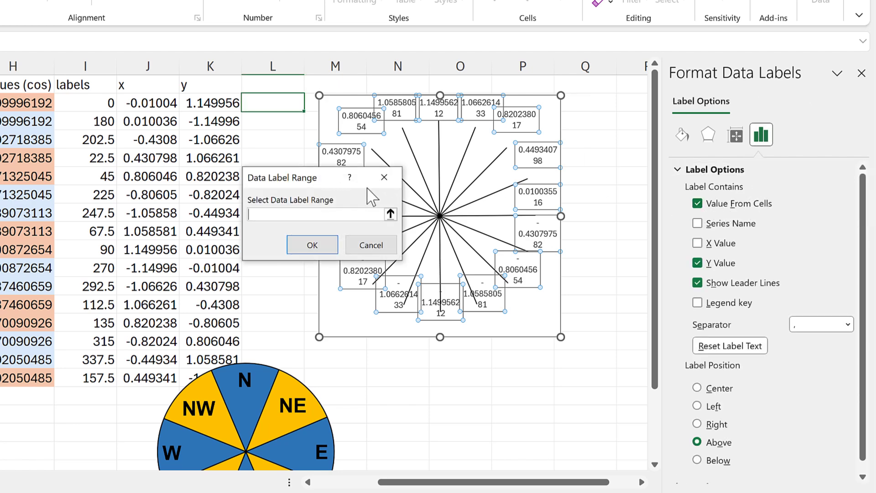
{"action": "left_click_drag", "start_coordinate": [86, 104], "coordinate": [97, 385]}
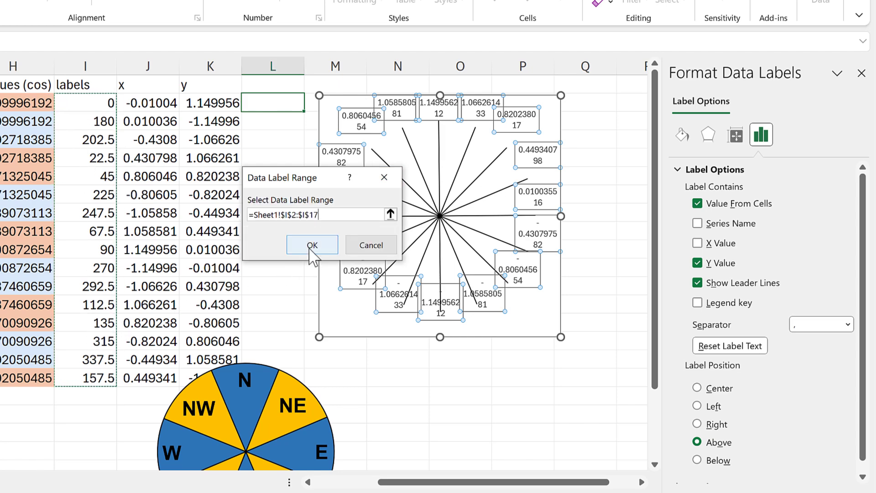
{"action": "left_click", "coordinate": [311, 248]}
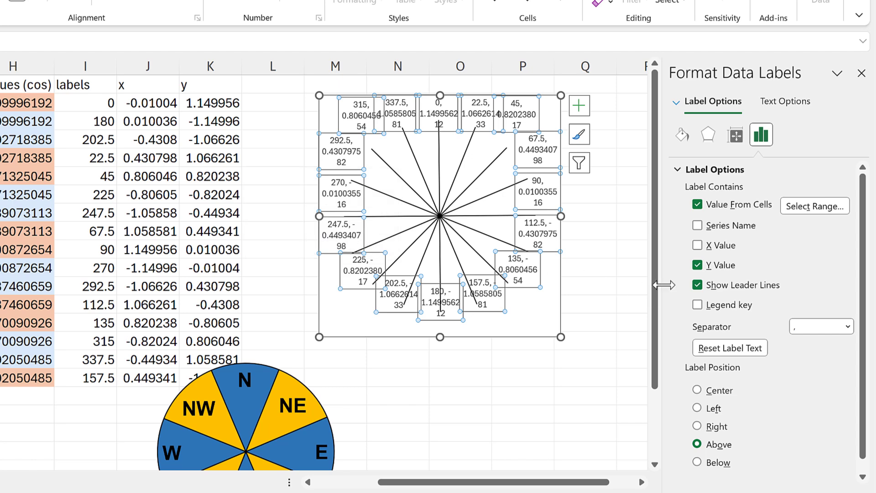
Step: Turn off the Y value and leader lines for the degree labels and set their position to Center
{"action": "left_click", "coordinate": [697, 265]}
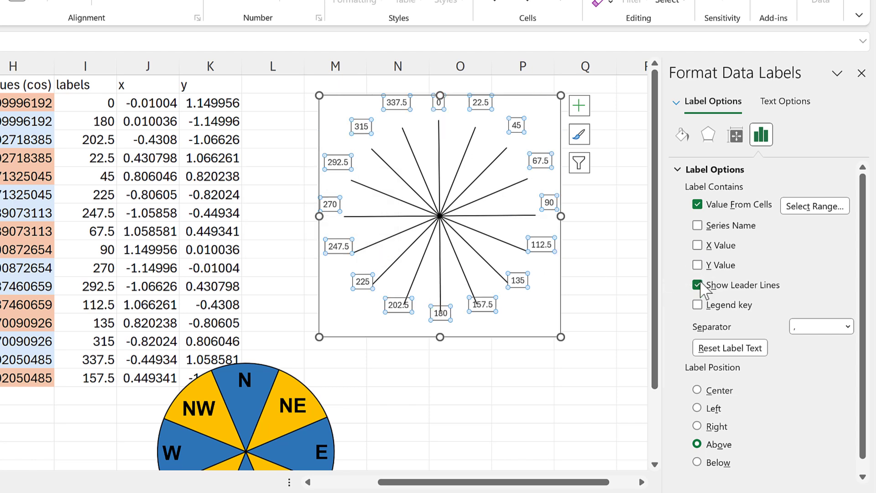
{"action": "left_click", "coordinate": [702, 286]}
{"action": "left_click", "coordinate": [698, 390]}
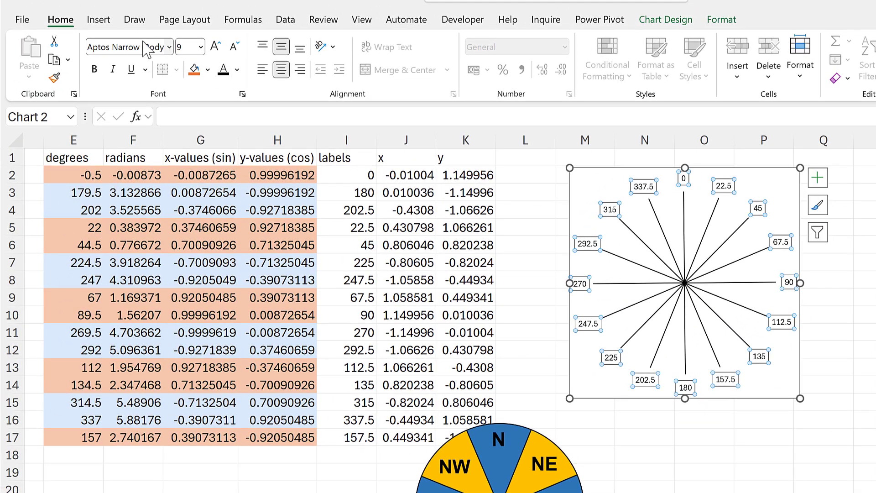
Step: Change the degree labels' font to Arial and their size to 10.5
{"action": "left_click", "coordinate": [145, 45]}
{"action": "type", "text": "Arial"}
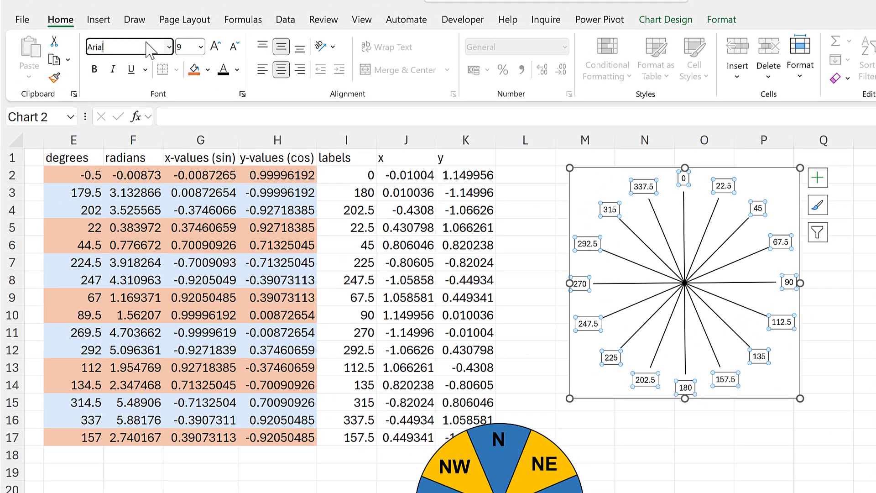
{"action": "key", "text": "Return"}
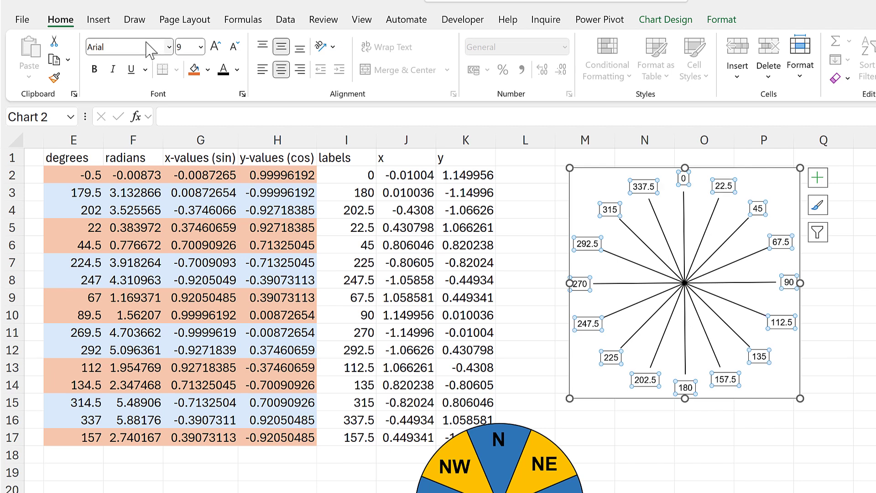
{"action": "left_click", "coordinate": [212, 50]}
{"action": "left_click", "coordinate": [212, 49]}
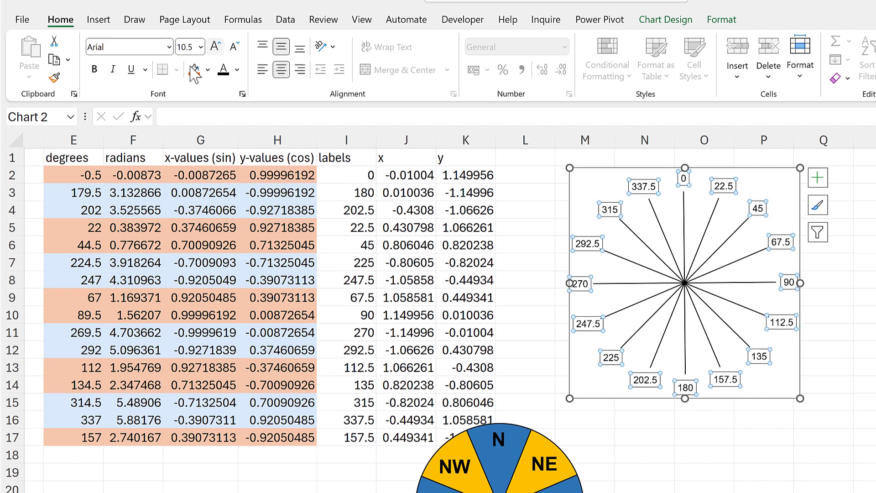
{"action": "left_click", "coordinate": [757, 167]}
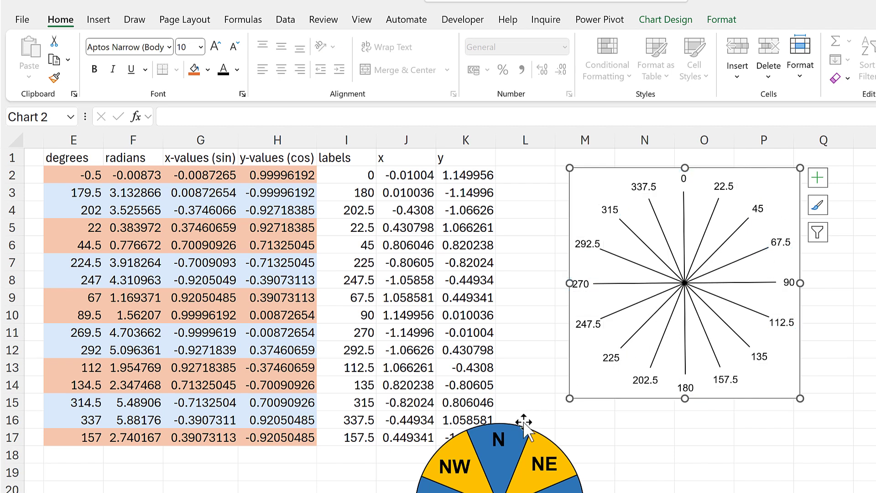
Step: Move the pie chart onto the spokes chart and align both charts with each other by center and middle
{"action": "left_click", "coordinate": [508, 406]}
{"action": "left_click_drag", "start_coordinate": [515, 401], "coordinate": [689, 211]}
{"action": "left_click", "coordinate": [774, 175], "text": "ctrl"}
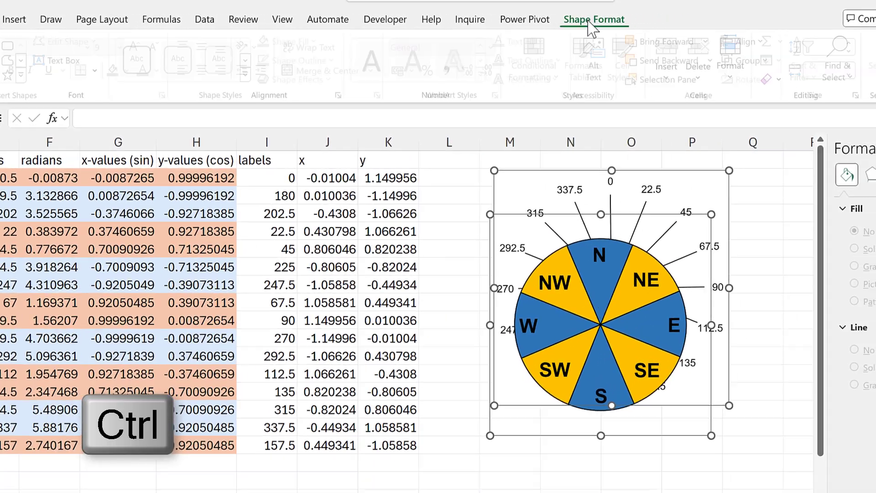
{"action": "left_click", "coordinate": [667, 19]}
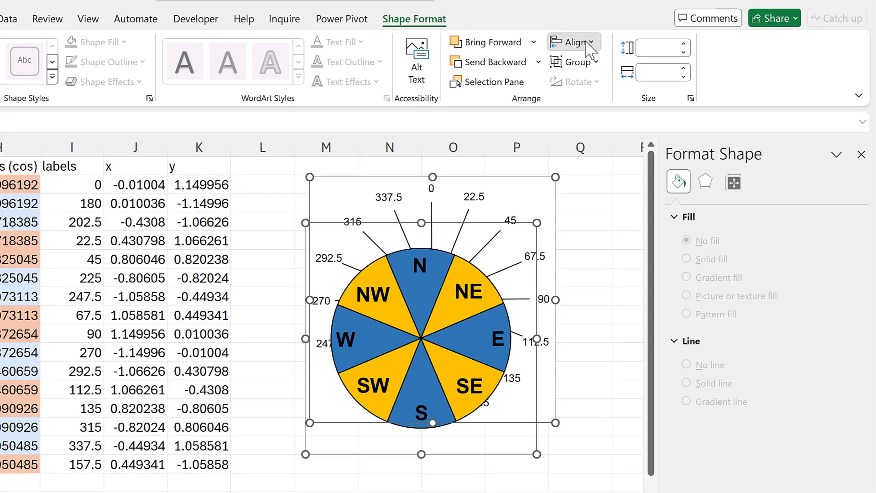
{"action": "left_click", "coordinate": [644, 42]}
{"action": "left_click", "coordinate": [613, 87]}
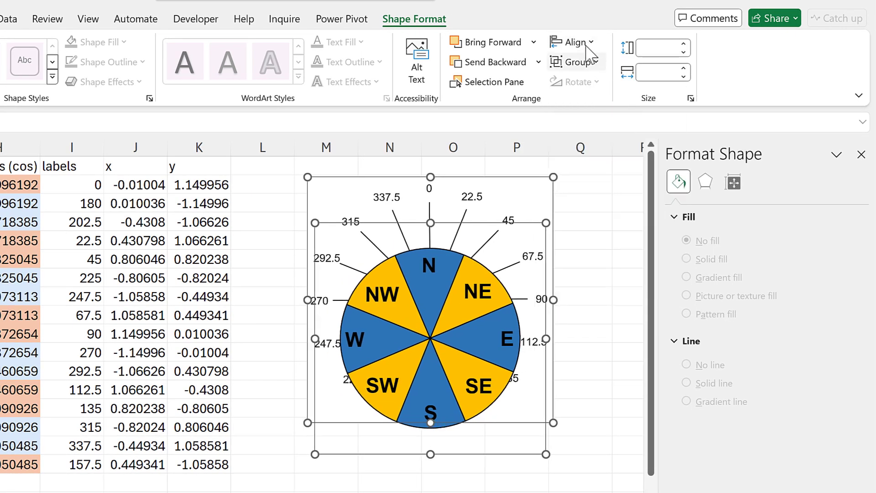
{"action": "left_click", "coordinate": [579, 43]}
{"action": "left_click", "coordinate": [601, 155]}
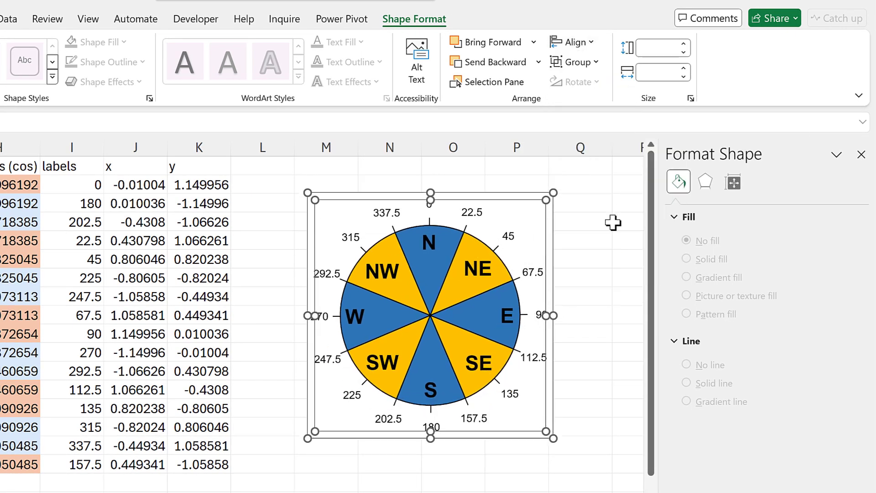
Step: Group the two aligned charts and place the combined diagram beside the data table, just past column K
{"action": "left_click", "coordinate": [585, 63]}
{"action": "left_click", "coordinate": [589, 83]}
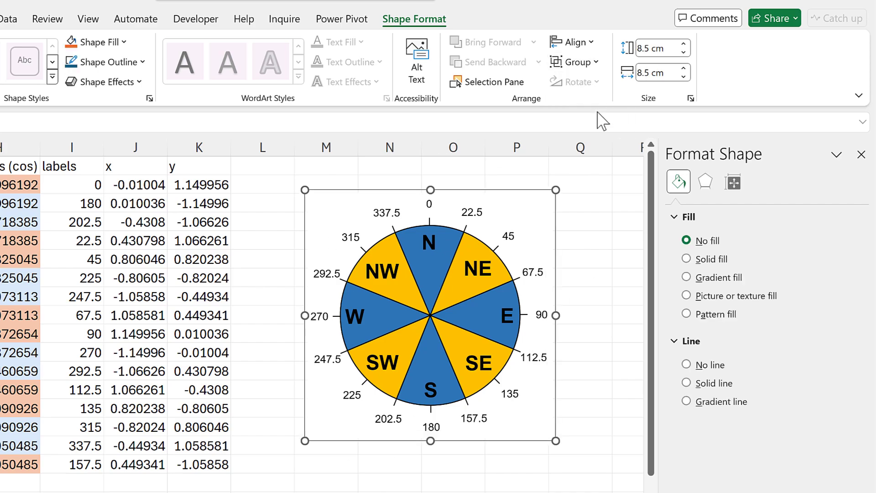
{"action": "left_click_drag", "start_coordinate": [298, 210], "coordinate": [16, 276]}
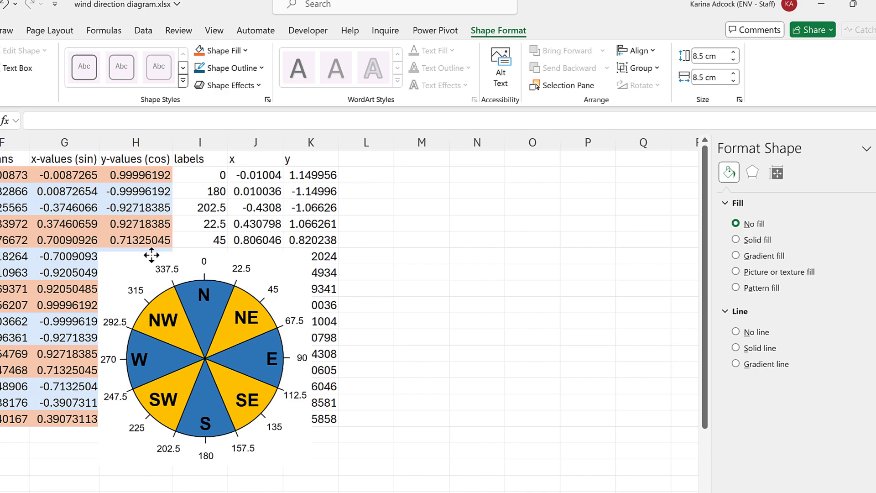
{"action": "left_click_drag", "start_coordinate": [152, 255], "coordinate": [86, 254]}
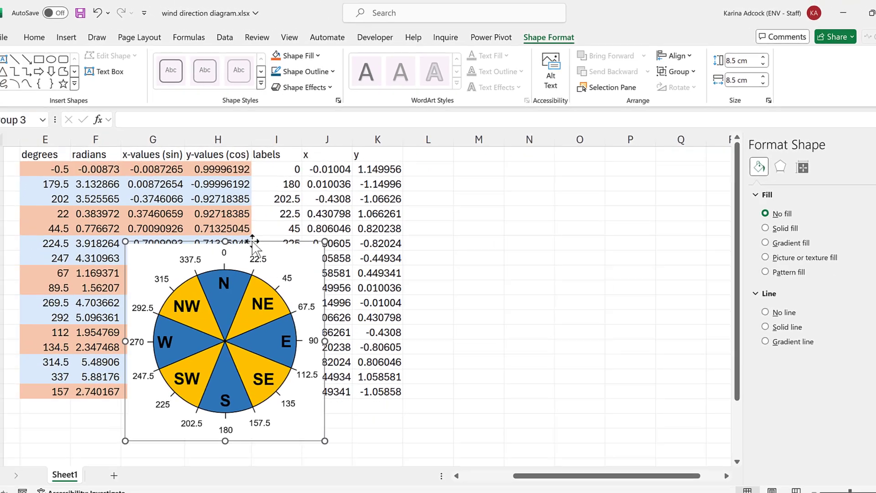
{"action": "left_click_drag", "start_coordinate": [168, 247], "coordinate": [494, 166]}
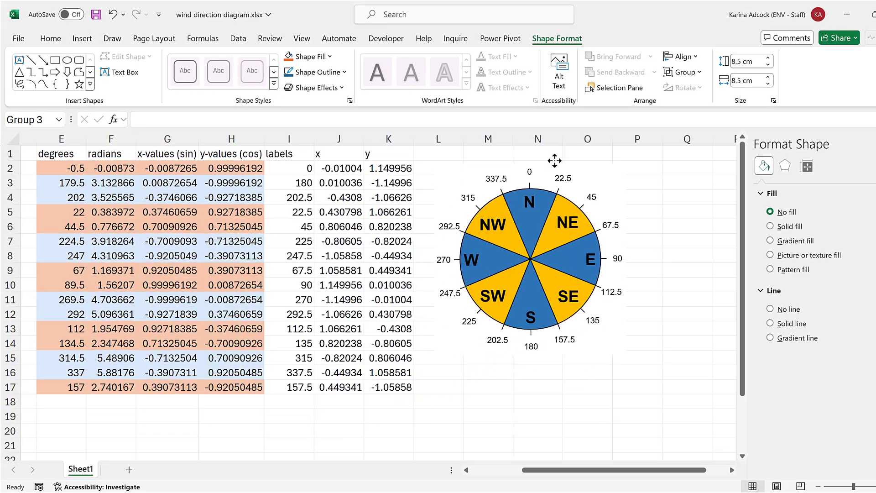
{"action": "left_click_drag", "start_coordinate": [555, 160], "coordinate": [555, 160]}
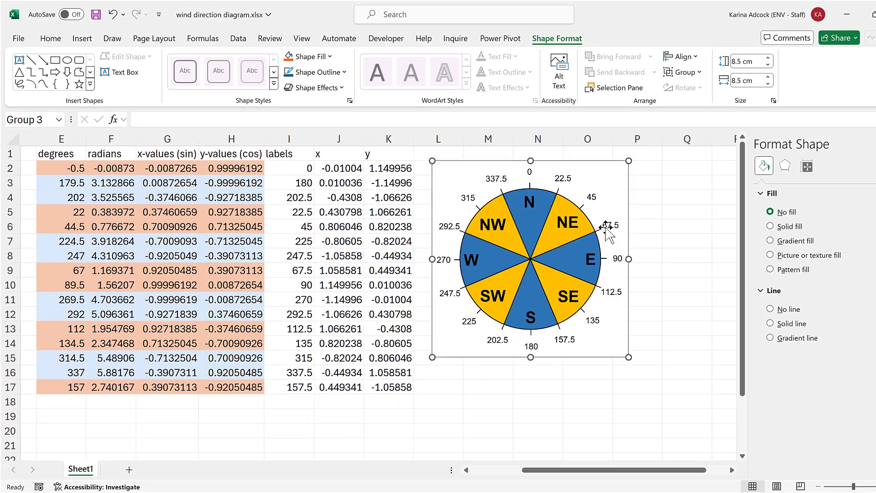
{"action": "left_click", "coordinate": [682, 416]}
{"action": "left_click_drag", "start_coordinate": [693, 470], "coordinate": [593, 472]}
{"action": "left_click", "coordinate": [650, 401]}
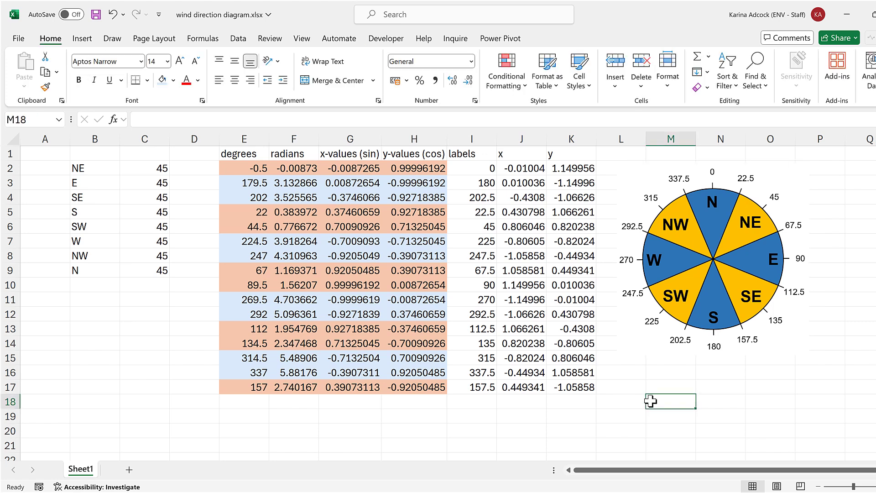